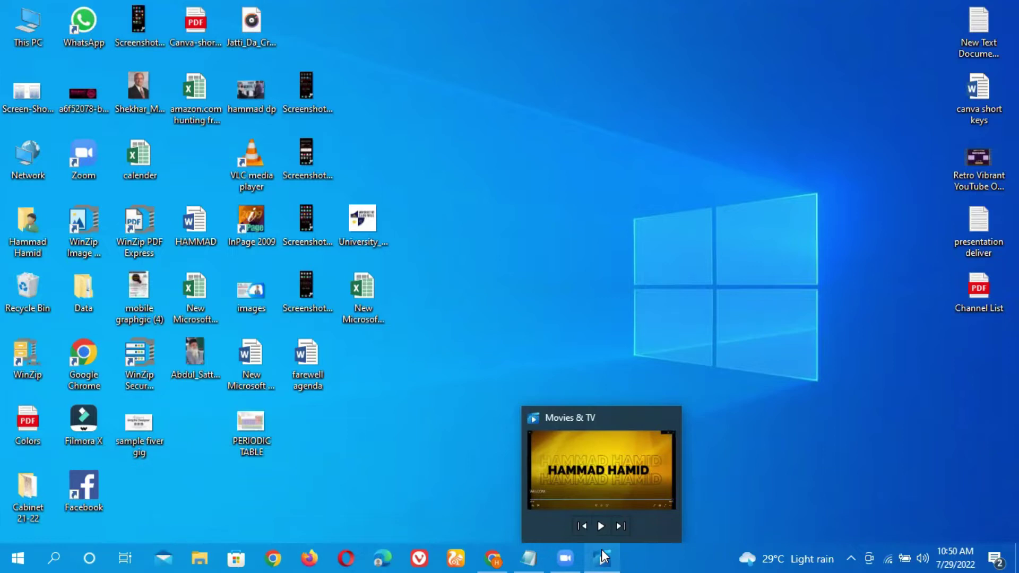
- Play the finished WELCOM intro video in Movies & TV and minimise the player
{"action": "left_click", "coordinate": [601, 553]}
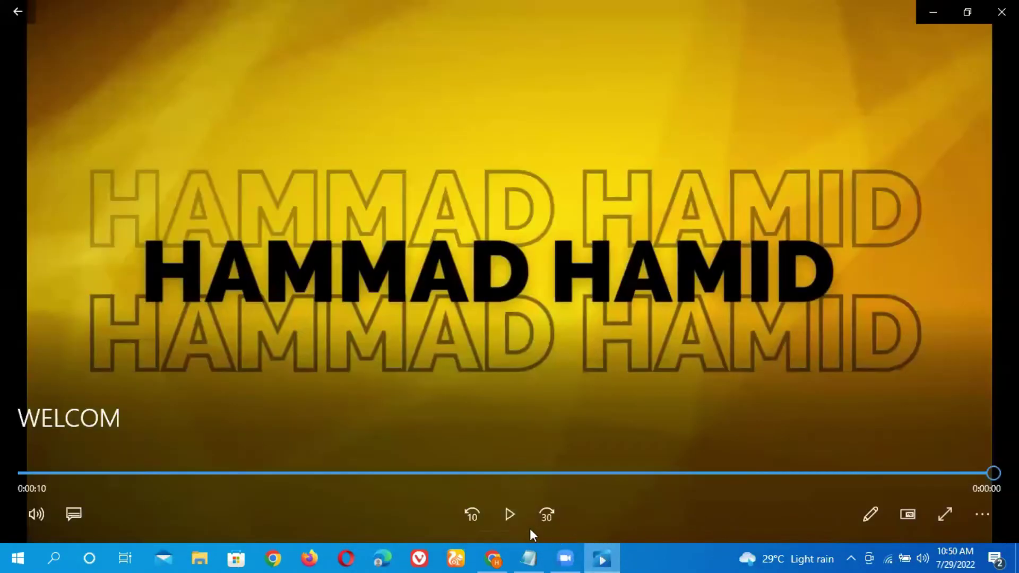
{"action": "left_click", "coordinate": [509, 515]}
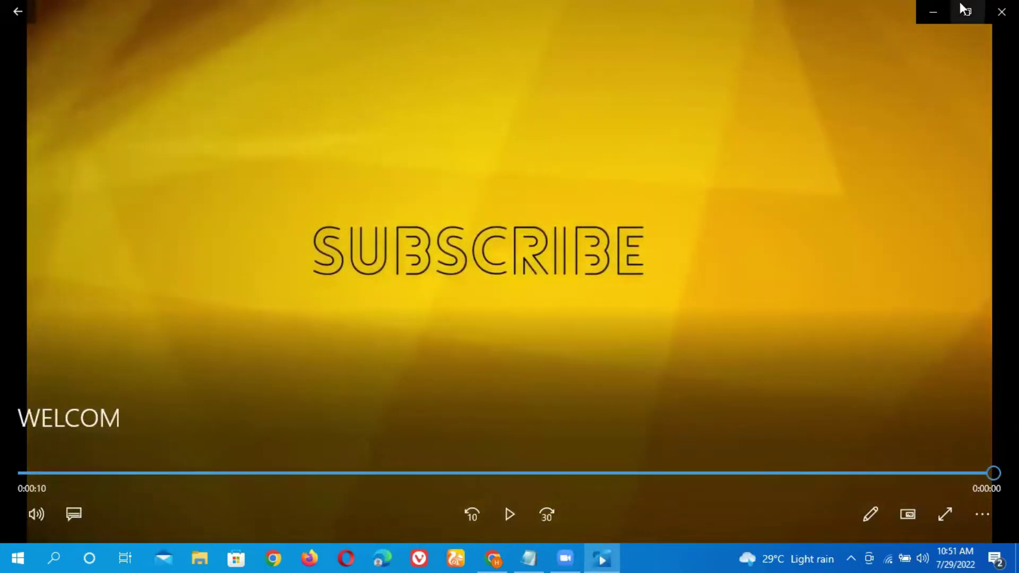
{"action": "left_click", "coordinate": [939, 6]}
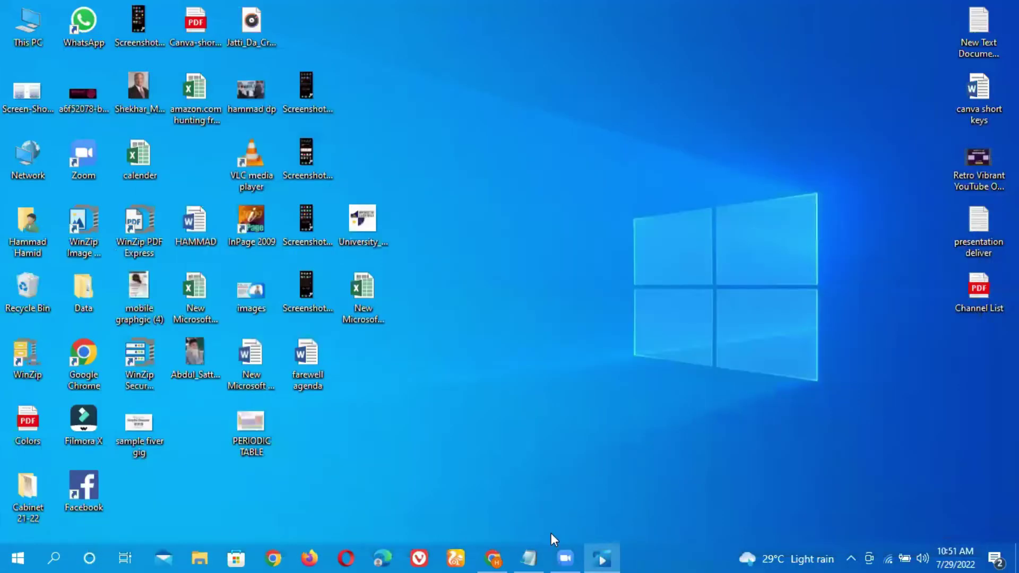
- Switch to the Chrome browser and open canva.com in a new tab
{"action": "left_click", "coordinate": [493, 557]}
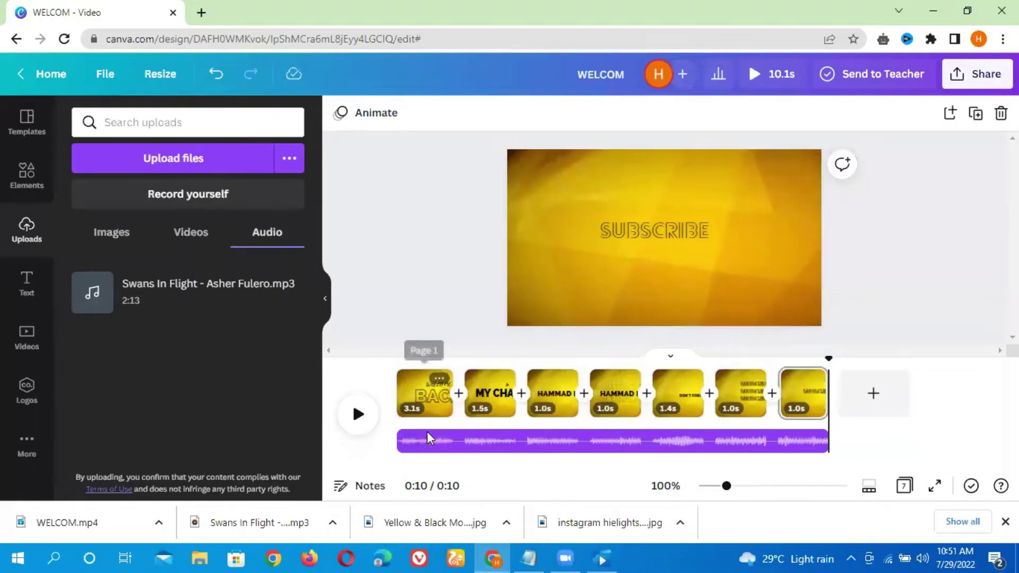
{"action": "left_click", "coordinate": [351, 294]}
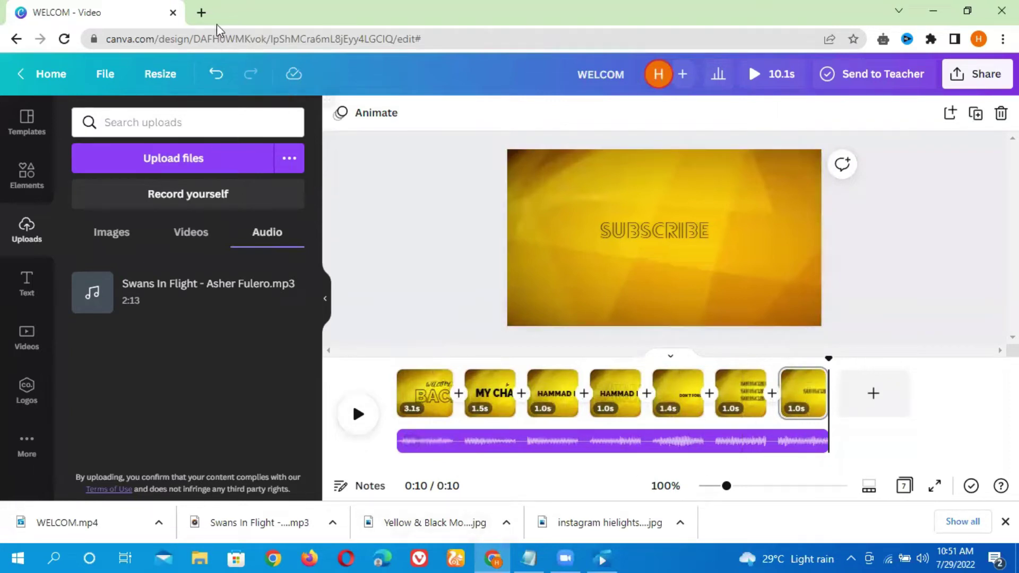
{"action": "left_click", "coordinate": [202, 12]}
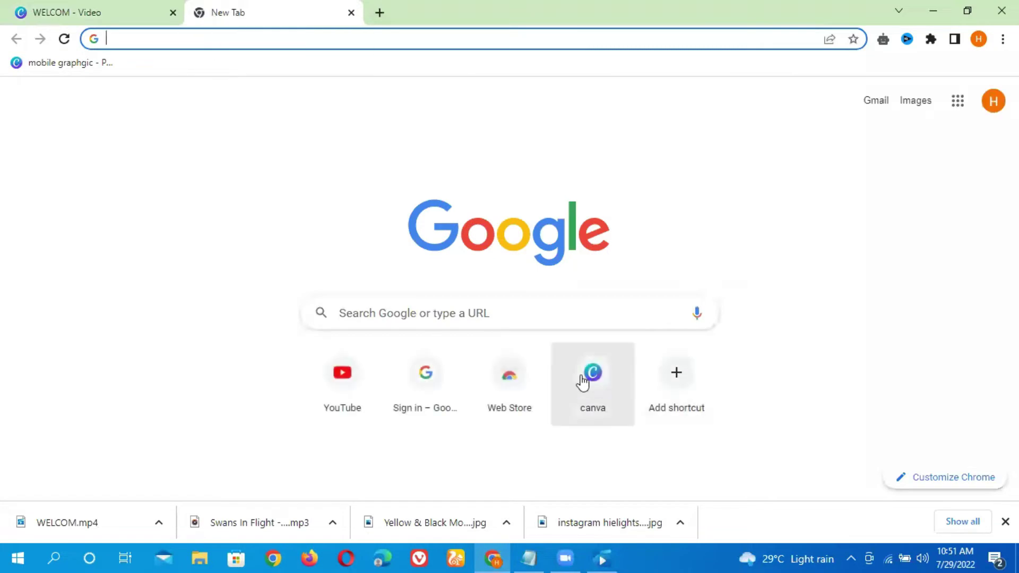
{"action": "left_click", "coordinate": [193, 45]}
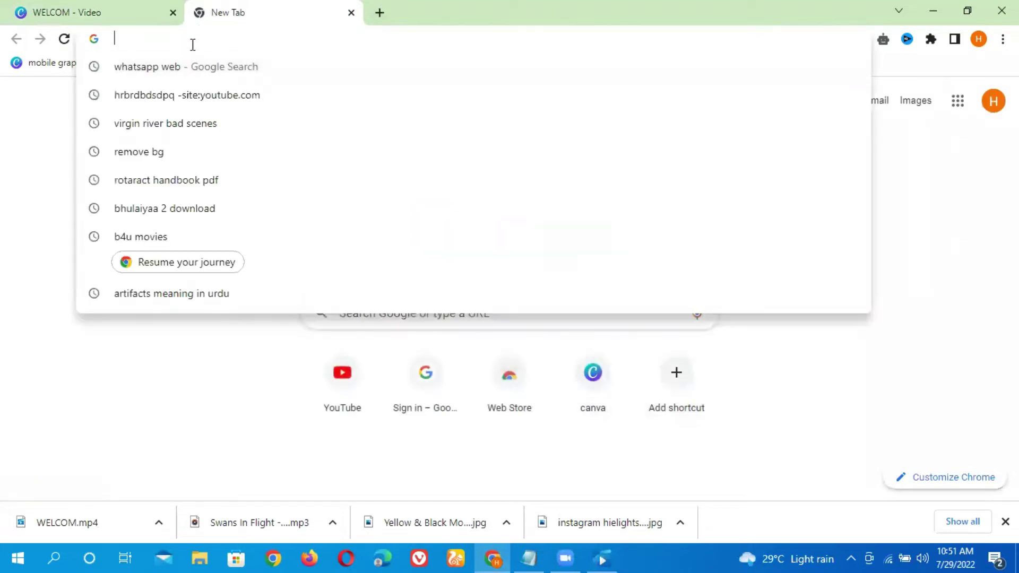
{"action": "type", "text": "can"}
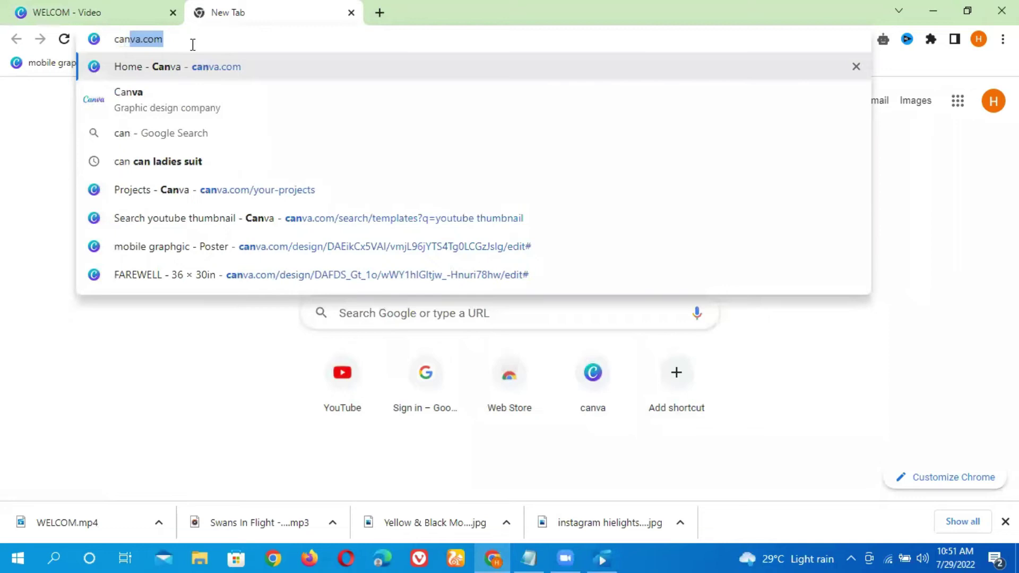
{"action": "key", "text": "Return"}
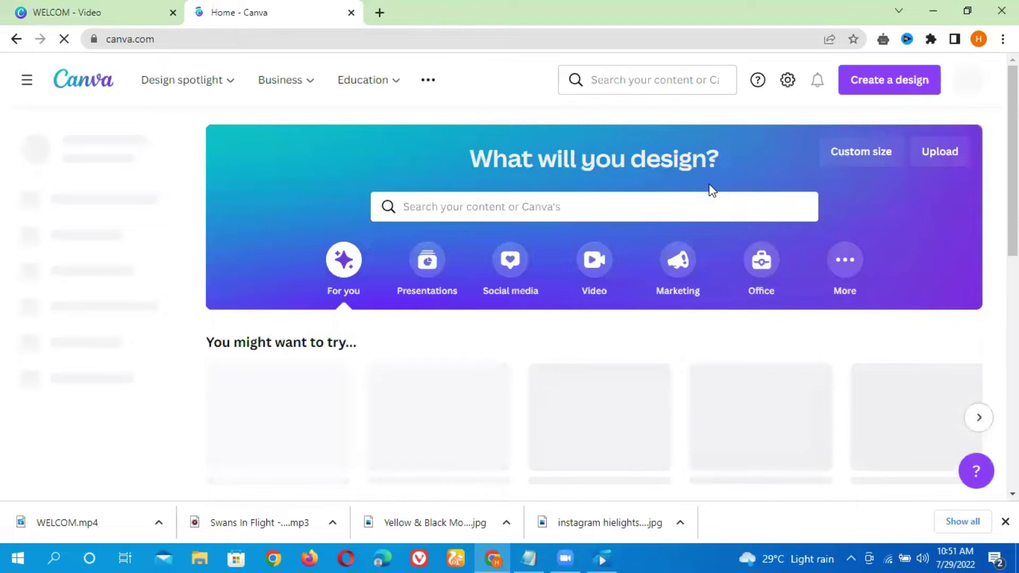
- Search Canva's templates for "youtube intro video"
{"action": "left_click", "coordinate": [627, 205]}
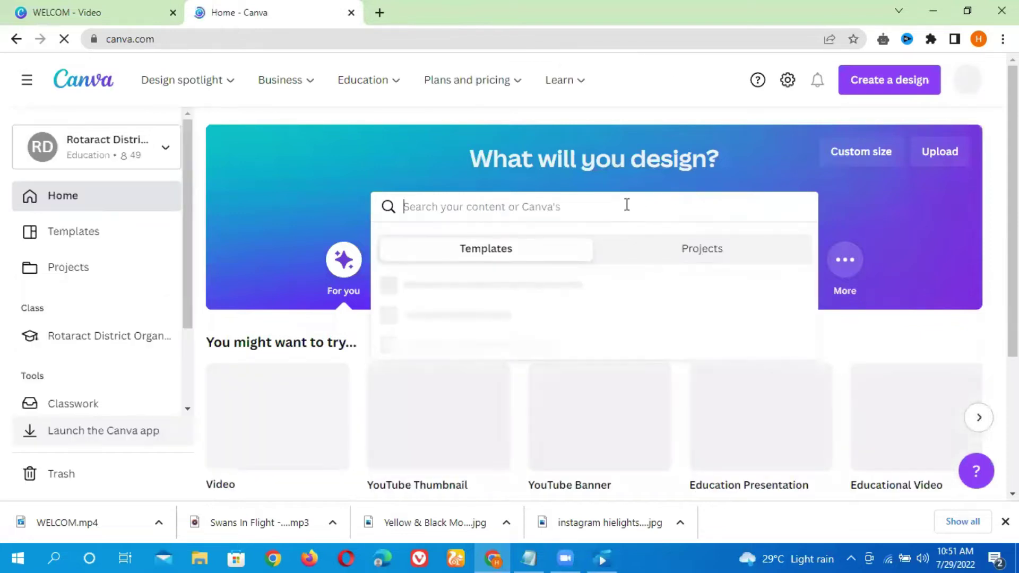
{"action": "type", "text": "youtube intro"}
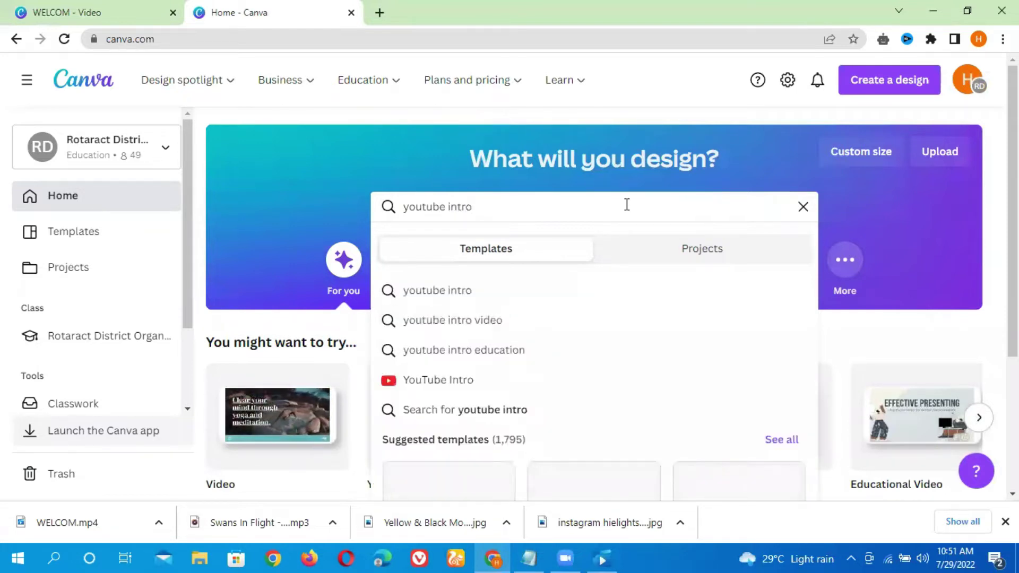
{"action": "left_click", "coordinate": [486, 333]}
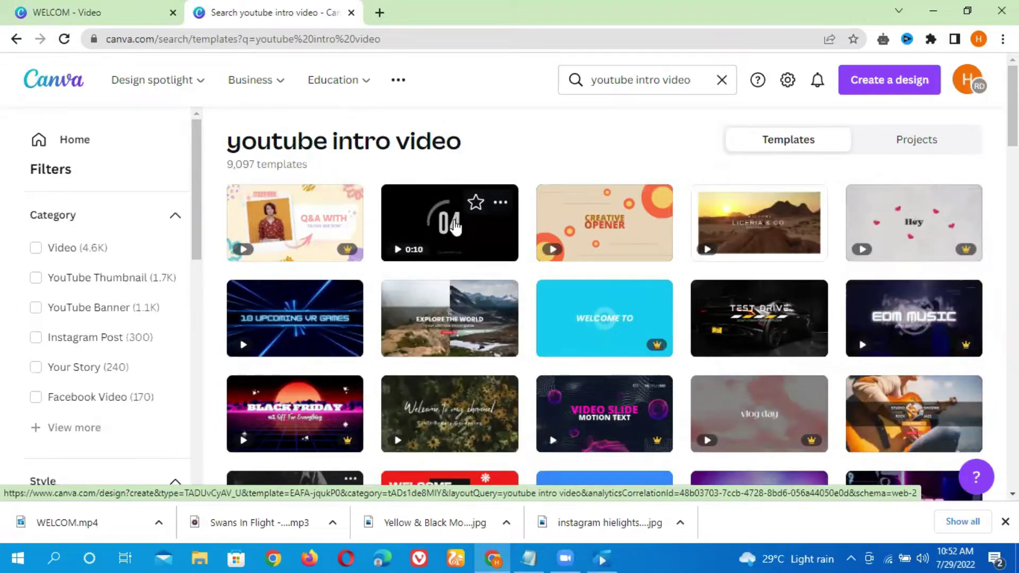
- Open the Creative Opener and Video Slide Motion Text templates from the results, closing the Creative Opener tab
{"action": "left_click", "coordinate": [584, 230]}
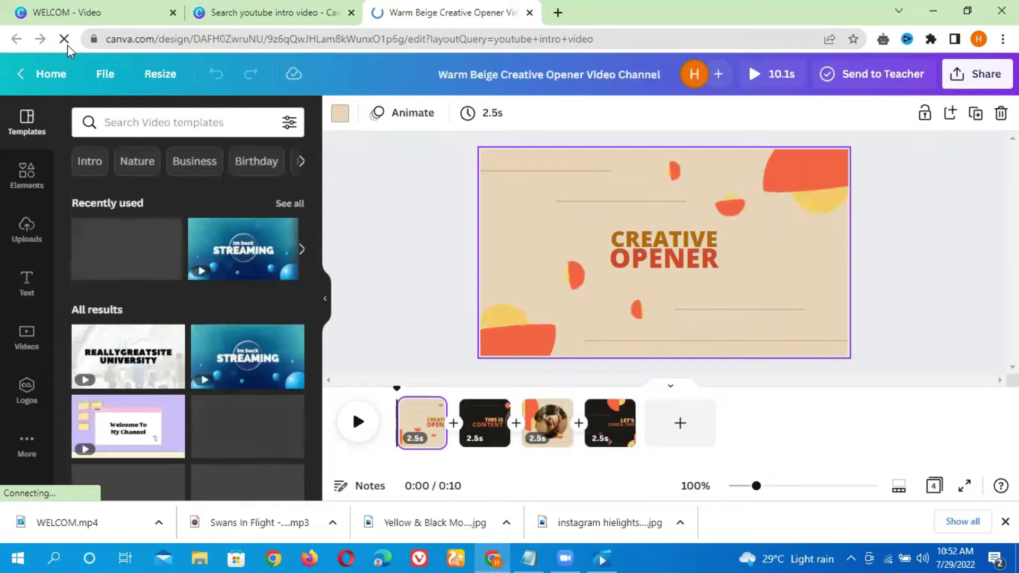
{"action": "key", "text": "ctrl+shift+Tab"}
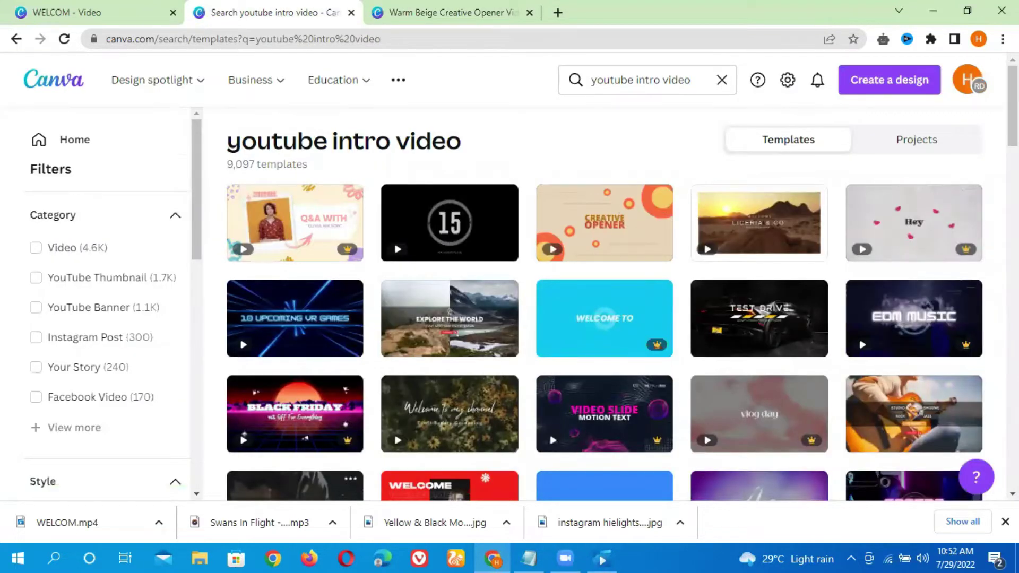
{"action": "scroll", "coordinate": [791, 395], "scroll_direction": "down", "scroll_amount": 3}
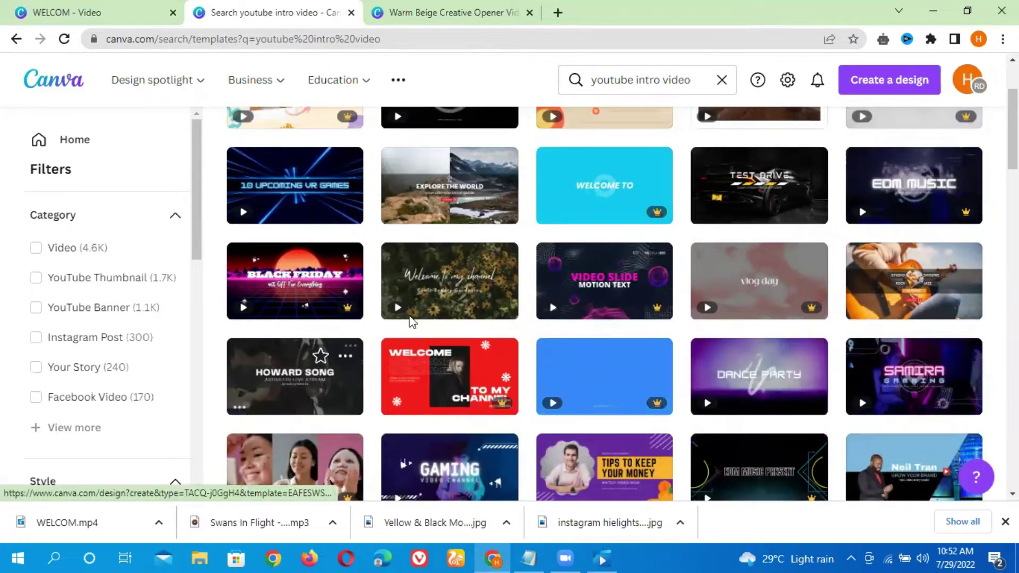
{"action": "left_click", "coordinate": [609, 296]}
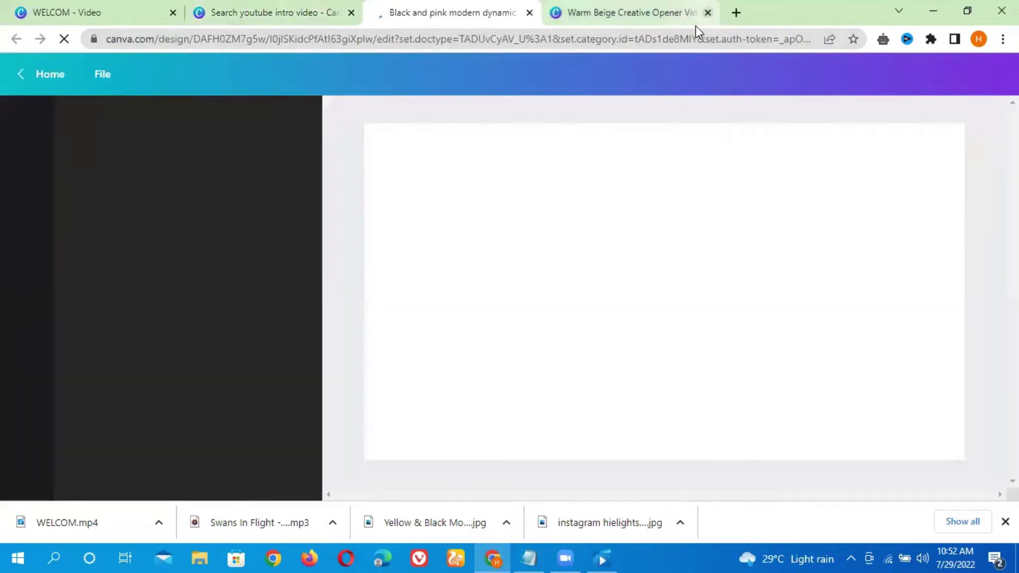
{"action": "middle_click", "coordinate": [696, 25]}
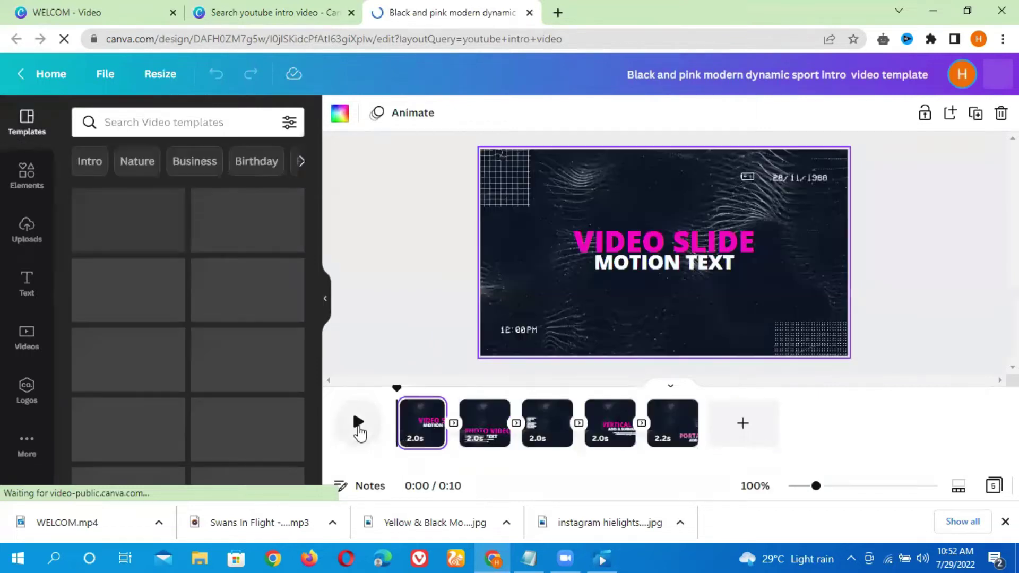
- Preview the Video Slide Motion Text template and close the preview
{"action": "left_click", "coordinate": [358, 423]}
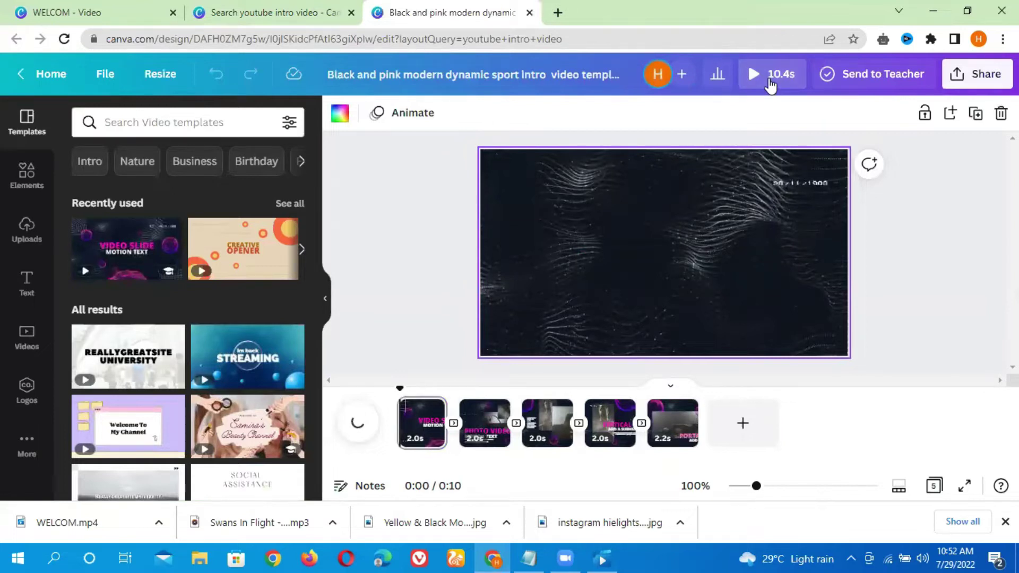
{"action": "key", "text": "ctrl+alt+p"}
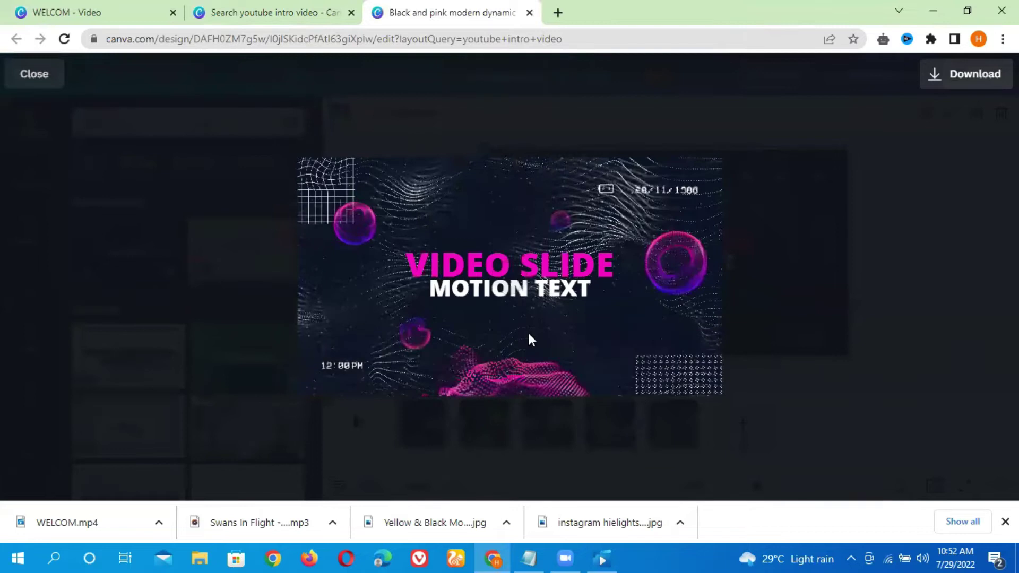
{"action": "mouse_move", "coordinate": [478, 303]}
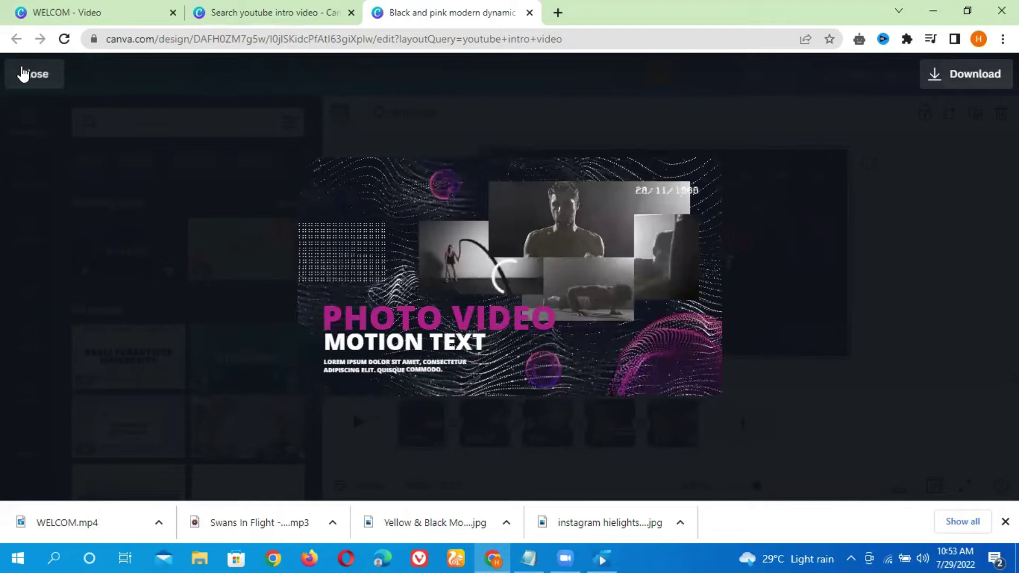
{"action": "left_click", "coordinate": [24, 74]}
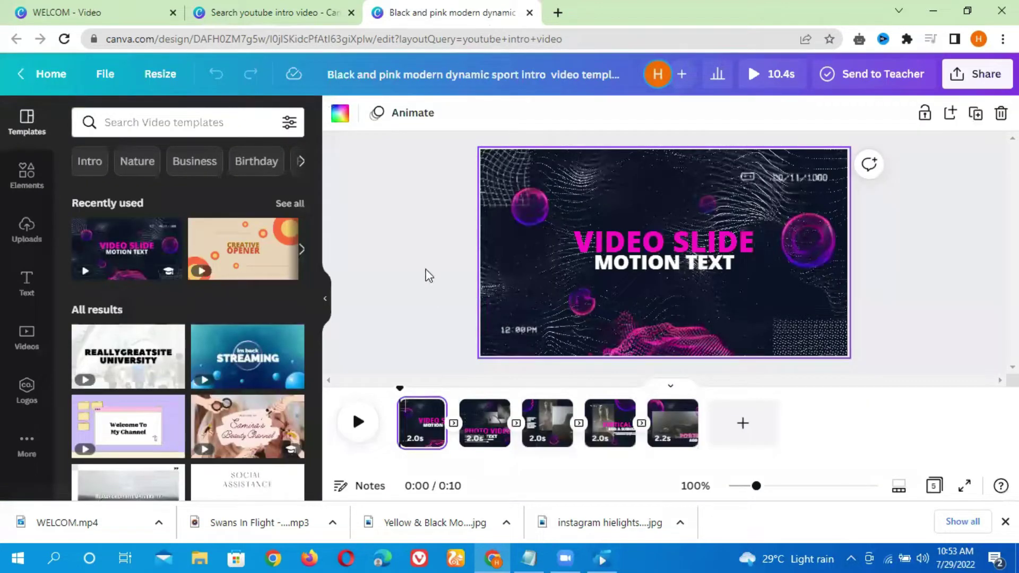
- Return to the template search and switch it to the suggested YouTube Intros category
{"action": "left_click", "coordinate": [201, 18]}
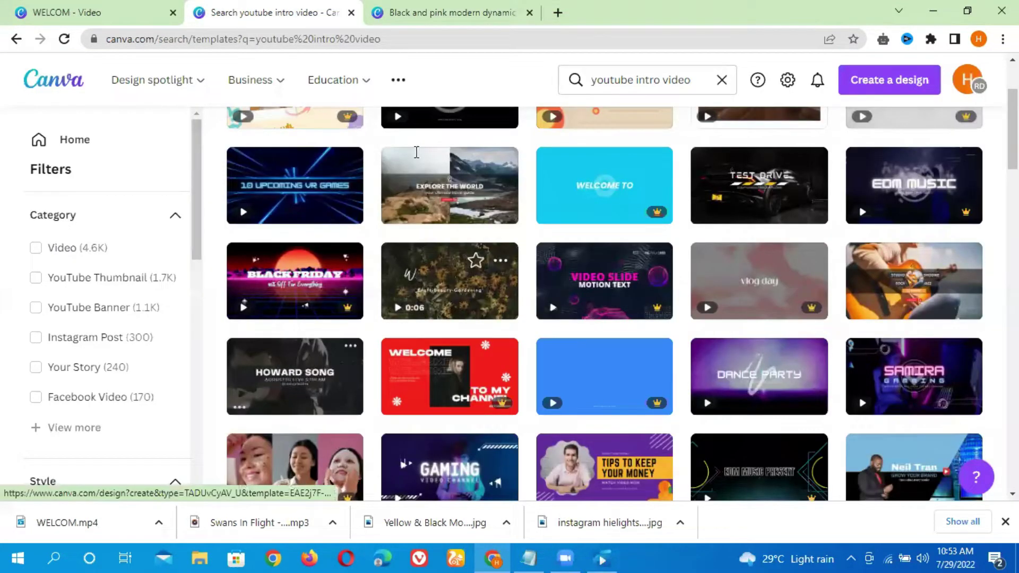
{"action": "scroll", "coordinate": [269, 123], "scroll_direction": "up", "scroll_amount": 3}
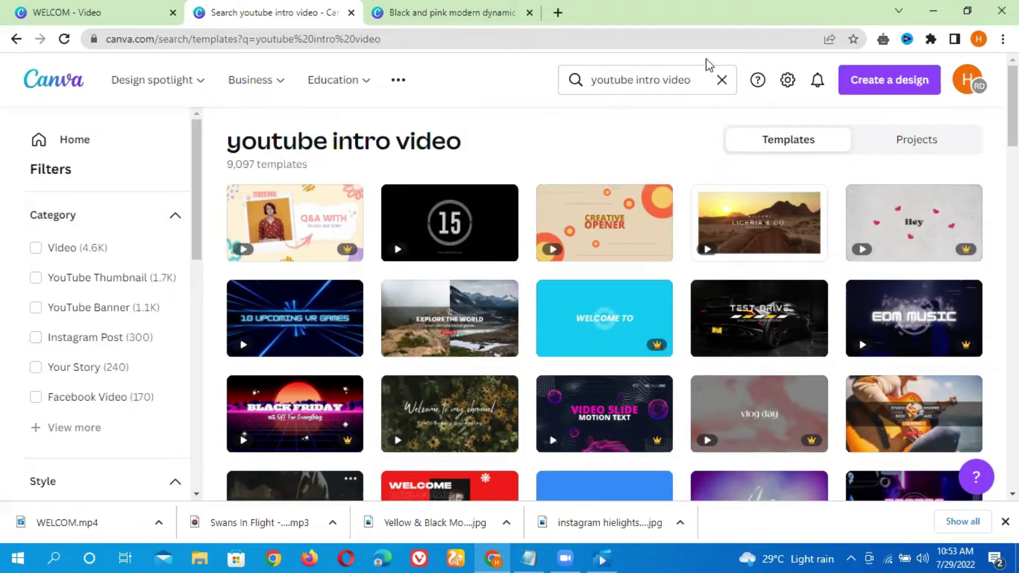
{"action": "left_click", "coordinate": [697, 78]}
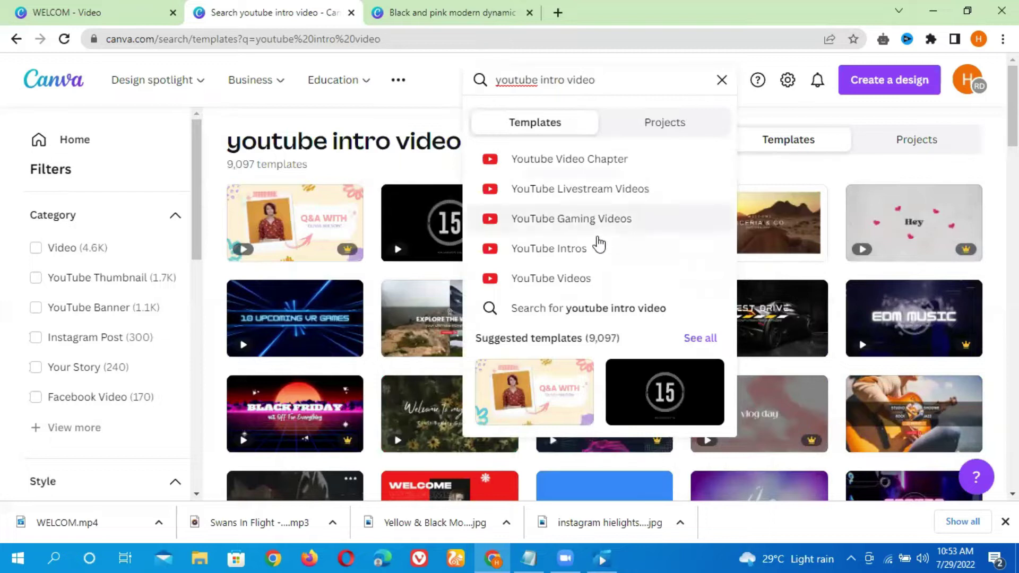
{"action": "left_click", "coordinate": [579, 248]}
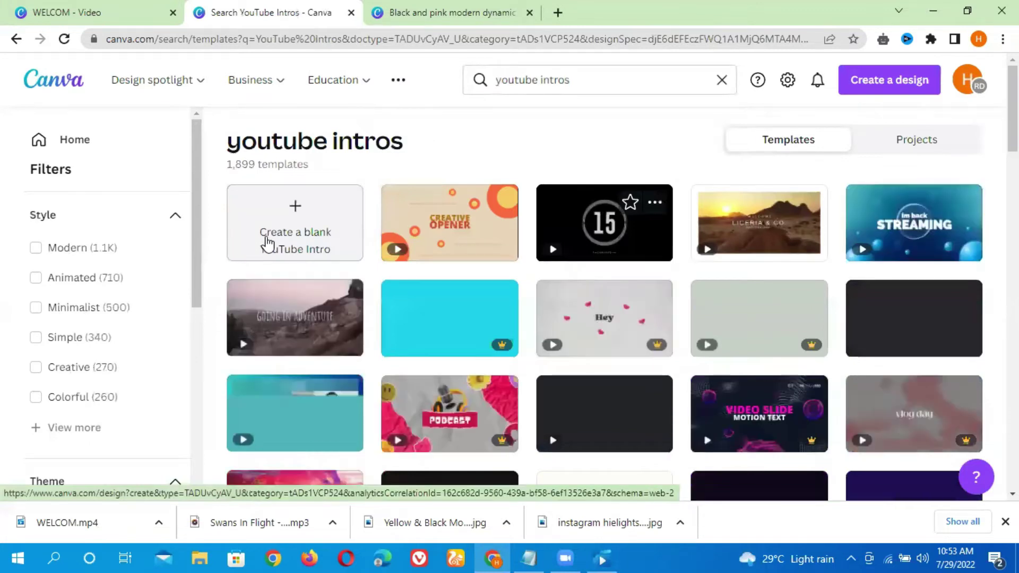
- Create a blank YouTube Intro design and close the Video Slide Motion Text template's tab
{"action": "left_click", "coordinate": [267, 241]}
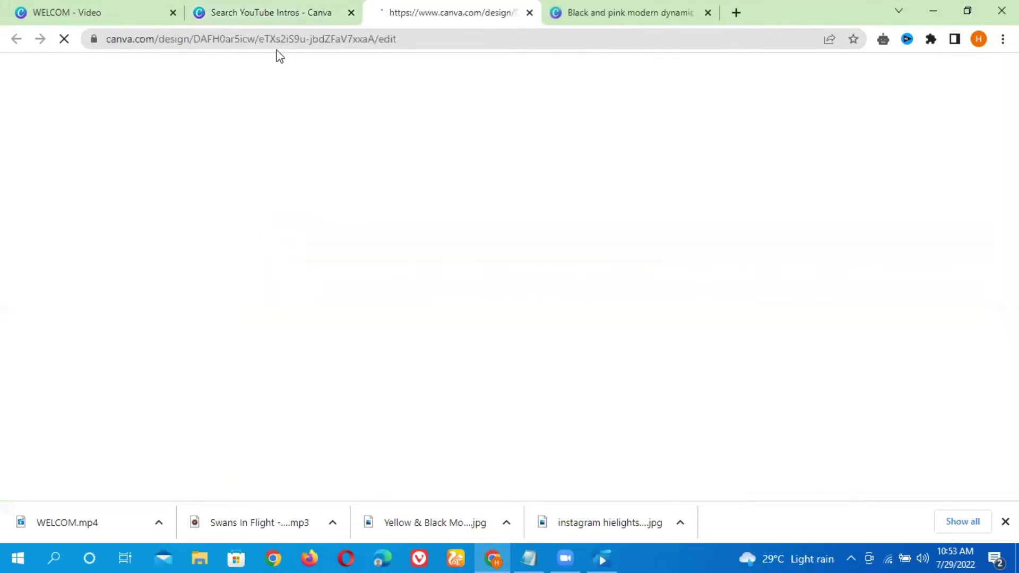
{"action": "left_click", "coordinate": [273, 21]}
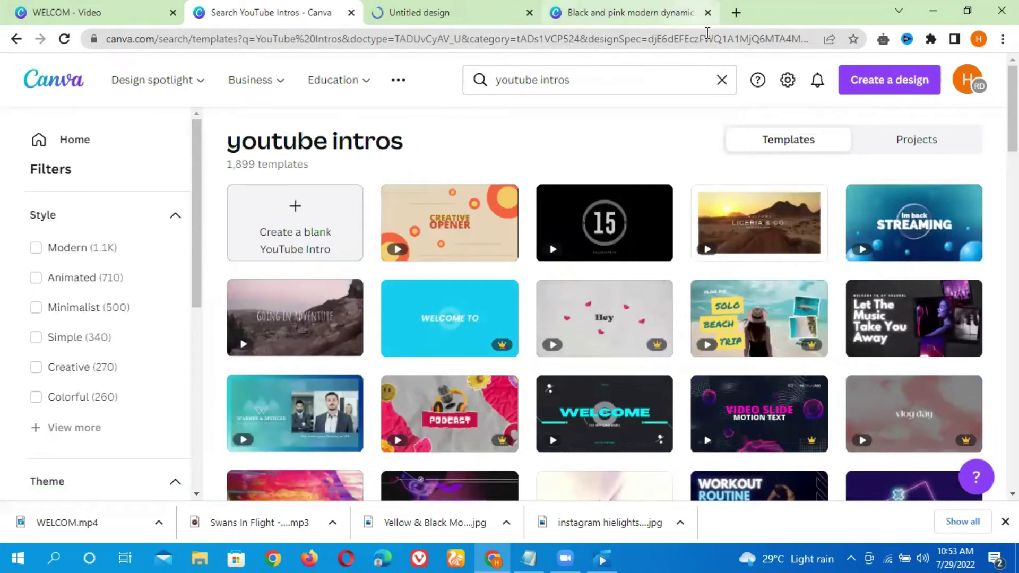
{"action": "left_click", "coordinate": [690, 16]}
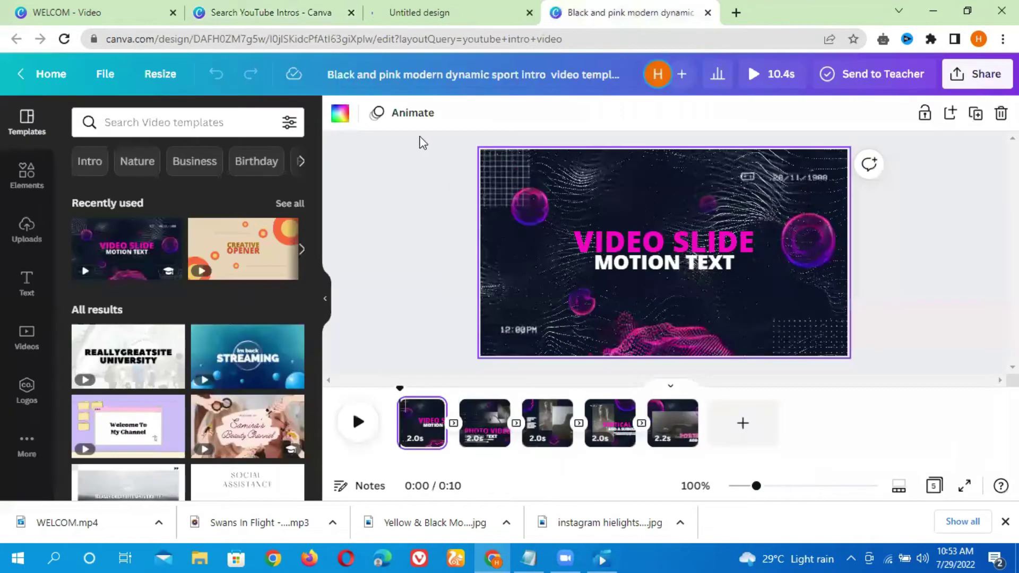
{"action": "key", "text": "ctrl+w"}
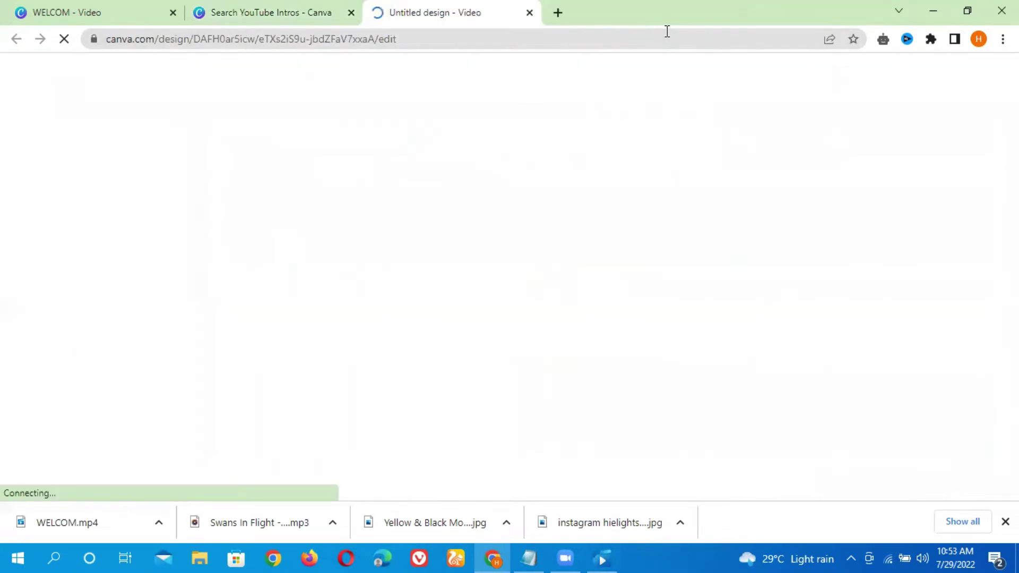
{"action": "left_click", "coordinate": [33, 5]}
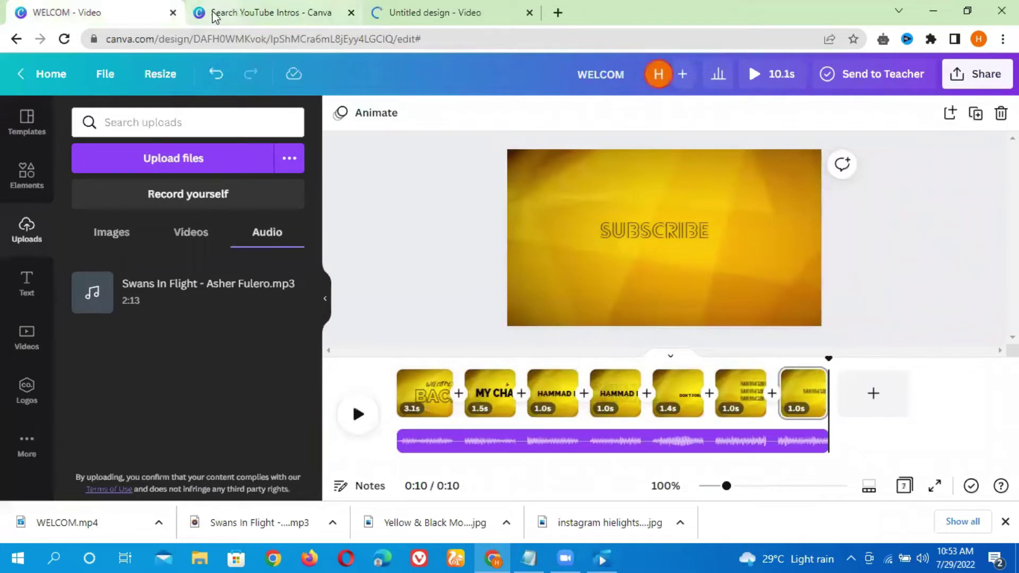
{"action": "left_click", "coordinate": [214, 16]}
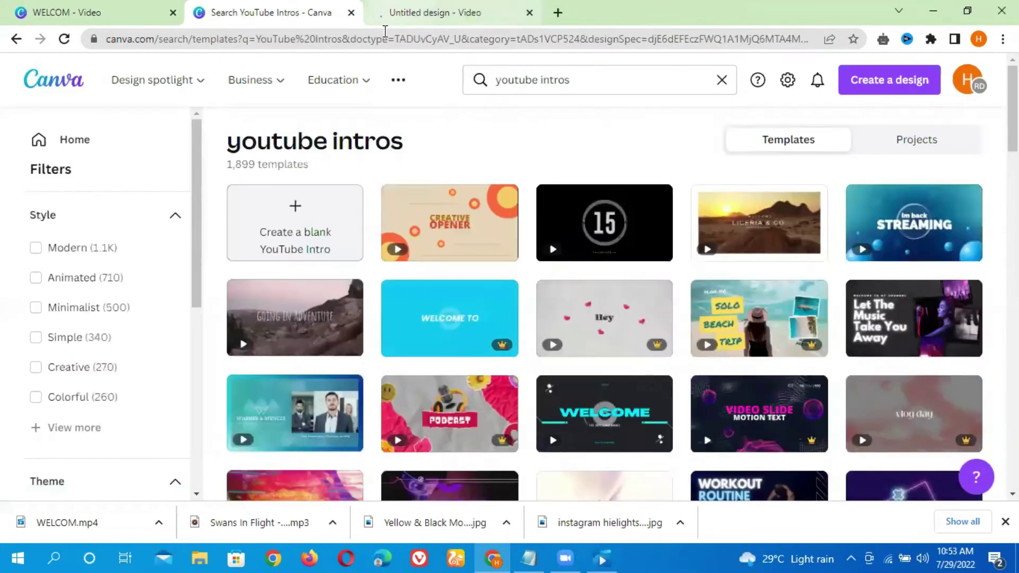
{"action": "left_click", "coordinate": [388, 15]}
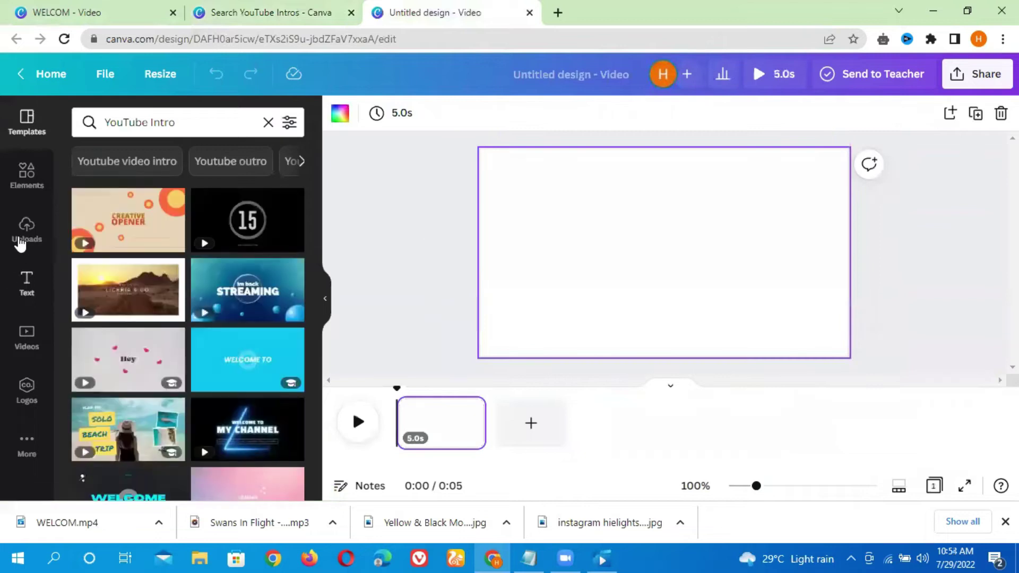
- Add the recently used 14.0s dark yellow background video to the blank page
{"action": "left_click", "coordinate": [27, 337]}
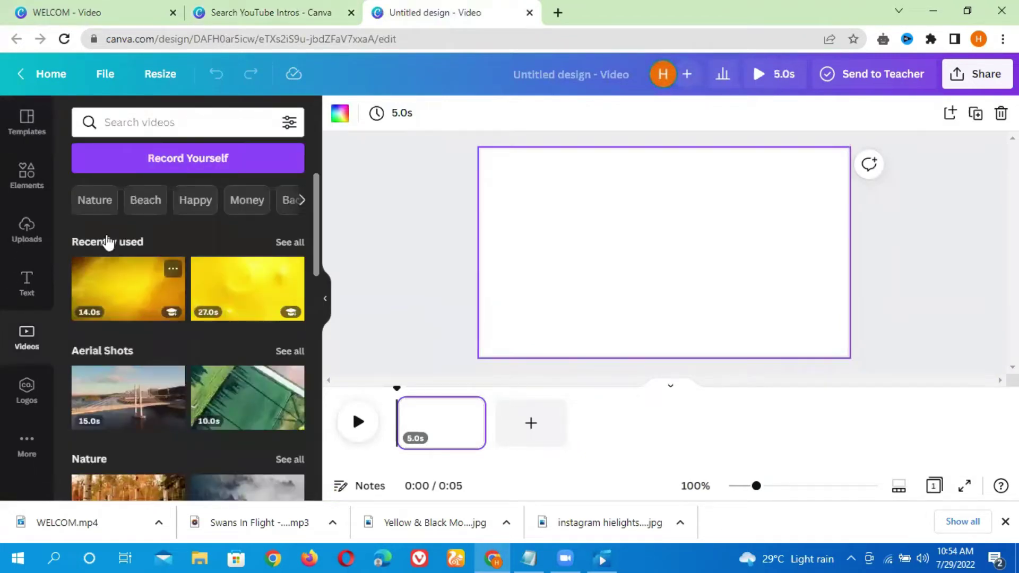
{"action": "left_click", "coordinate": [162, 119]}
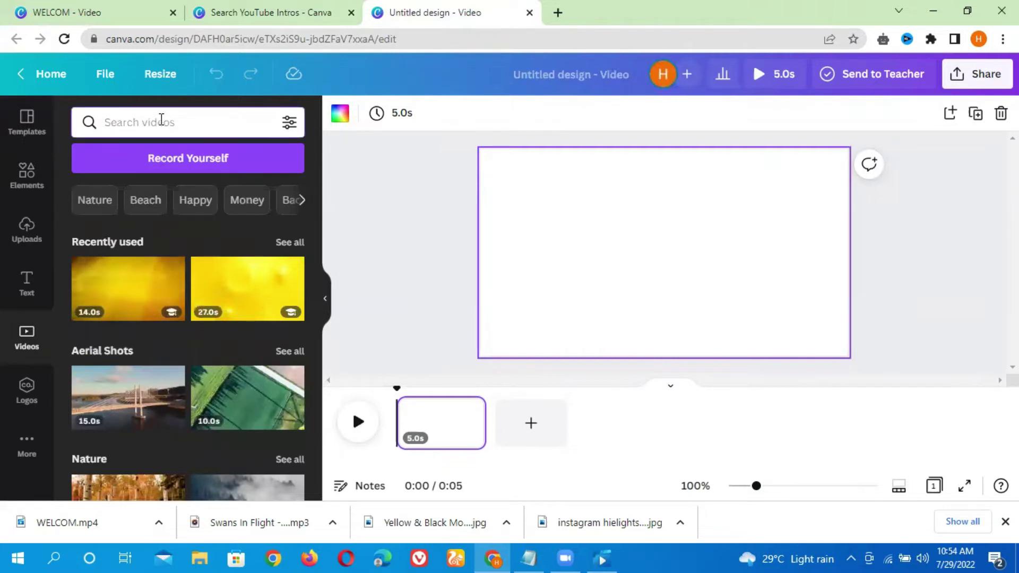
{"action": "left_click", "coordinate": [117, 303]}
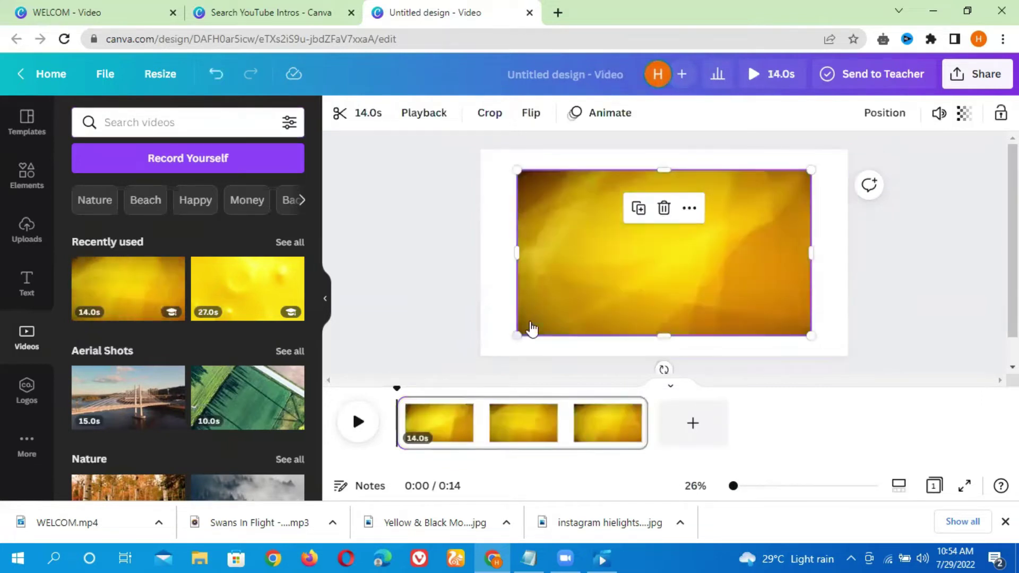
- Enlarge the yellow background video until it covers the whole page
{"action": "left_click_drag", "start_coordinate": [518, 336], "coordinate": [482, 357]}
{"action": "left_click_drag", "start_coordinate": [810, 169], "coordinate": [848, 149]}
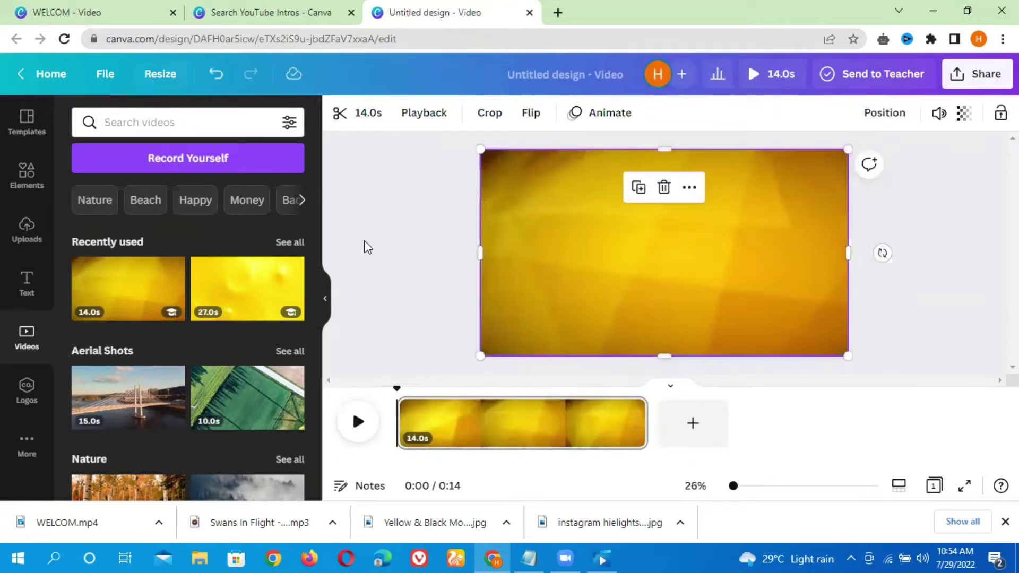
{"action": "left_click", "coordinate": [392, 259]}
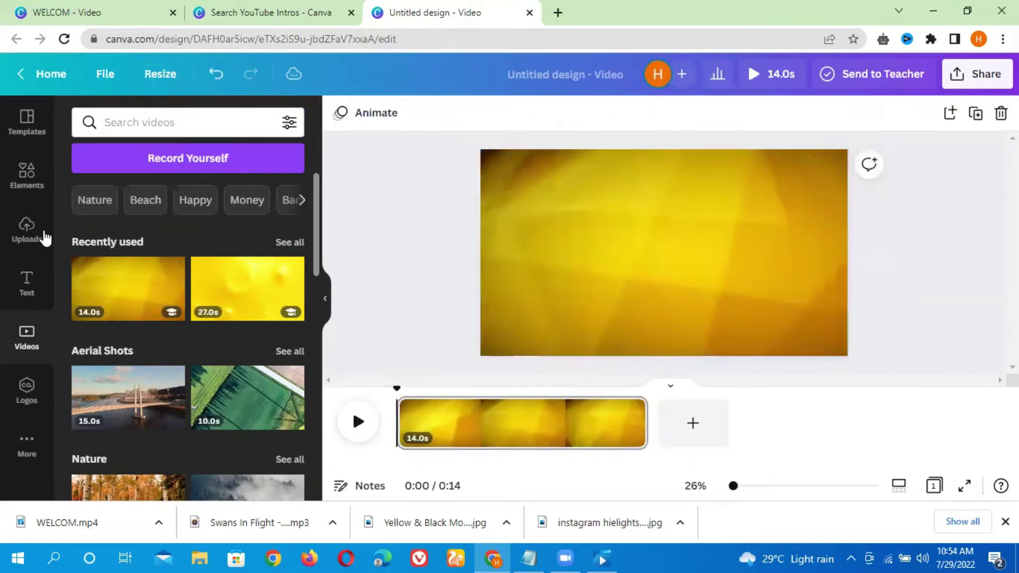
- Add a heading text box to the page over the yellow background
{"action": "left_click", "coordinate": [31, 291]}
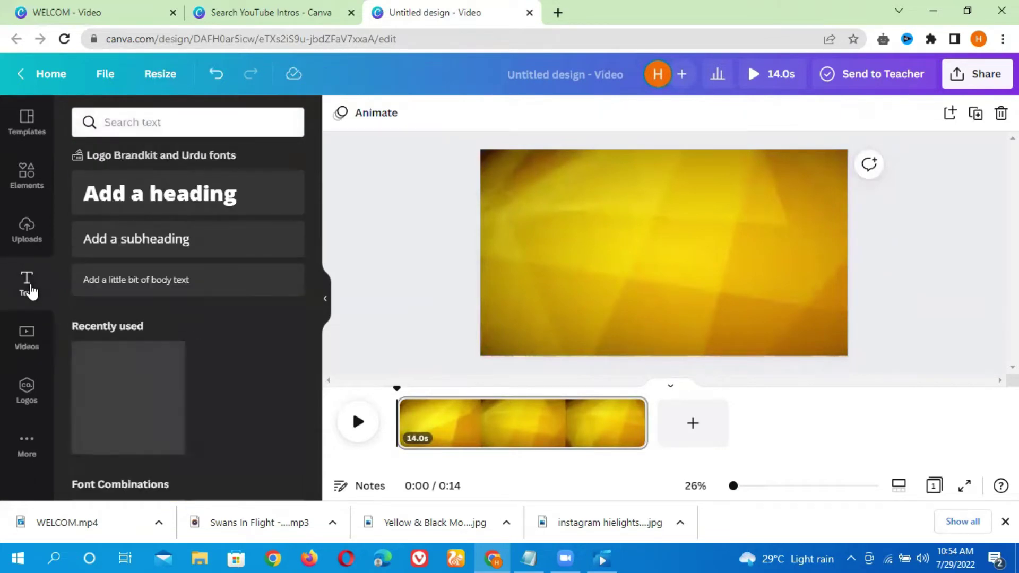
{"action": "left_click", "coordinate": [129, 209]}
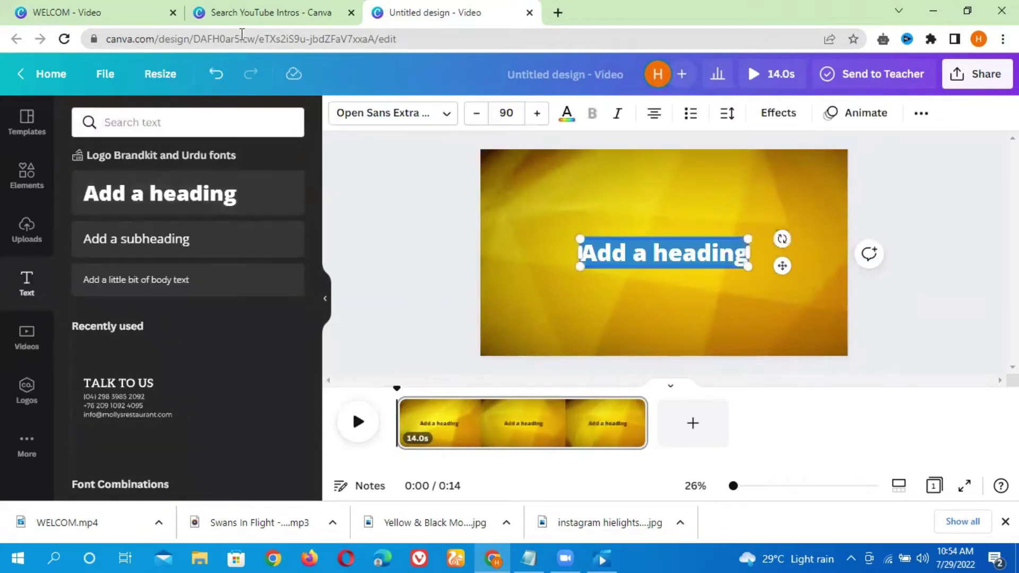
- Examine the fonts and sizes of the WELCOME and BACK texts on the WELCOM design's first page, and return to the untitled design
{"action": "left_click", "coordinate": [58, 13]}
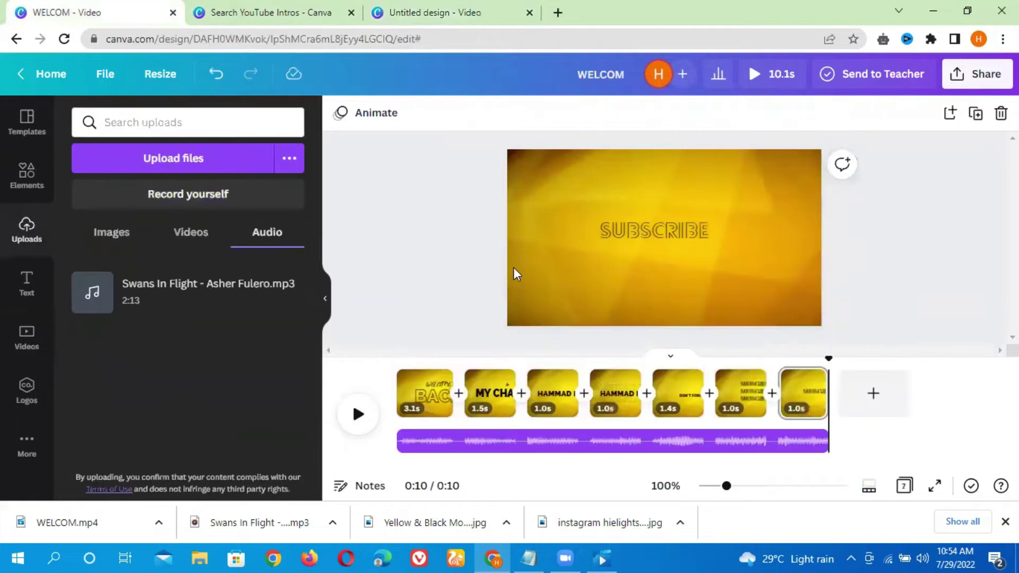
{"action": "left_click", "coordinate": [424, 395]}
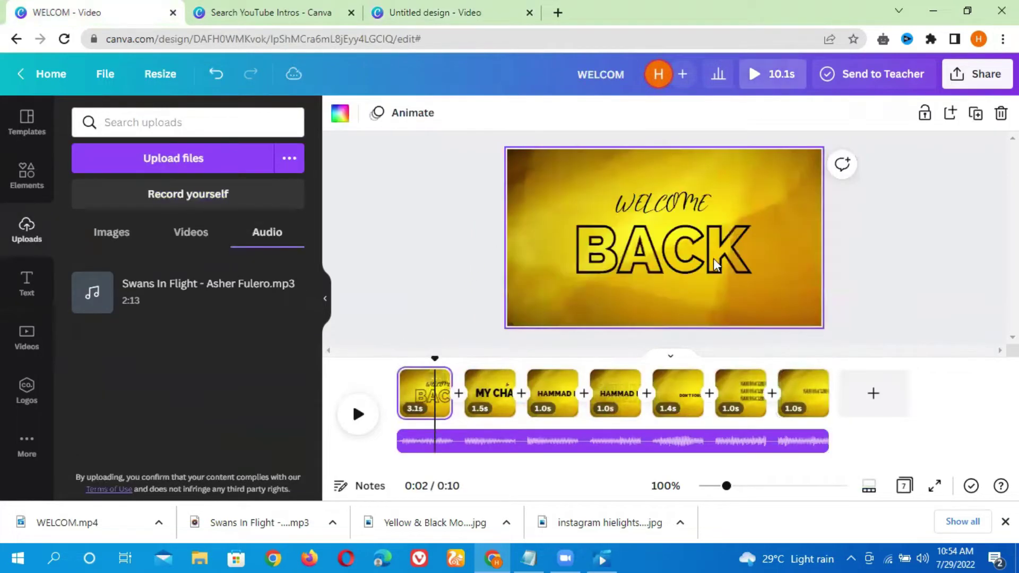
{"action": "left_click", "coordinate": [690, 215]}
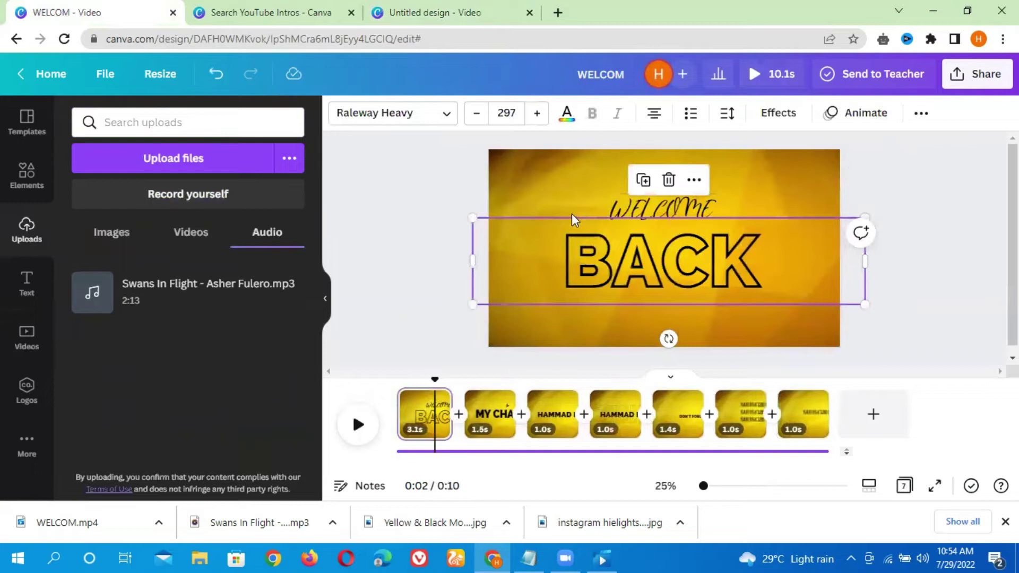
{"action": "left_click", "coordinate": [384, 236]}
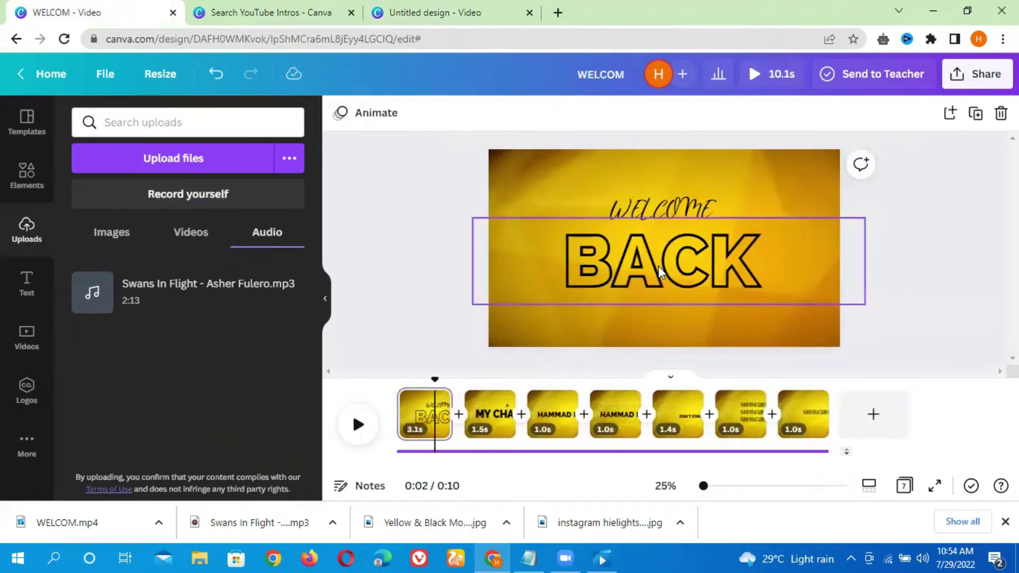
{"action": "left_click", "coordinate": [655, 198]}
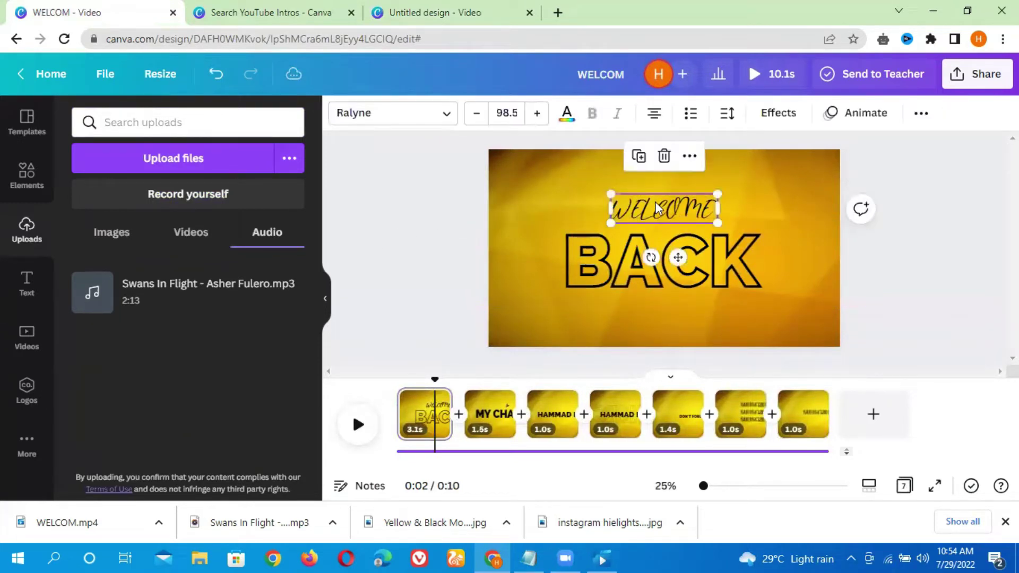
{"action": "left_click", "coordinate": [571, 296]}
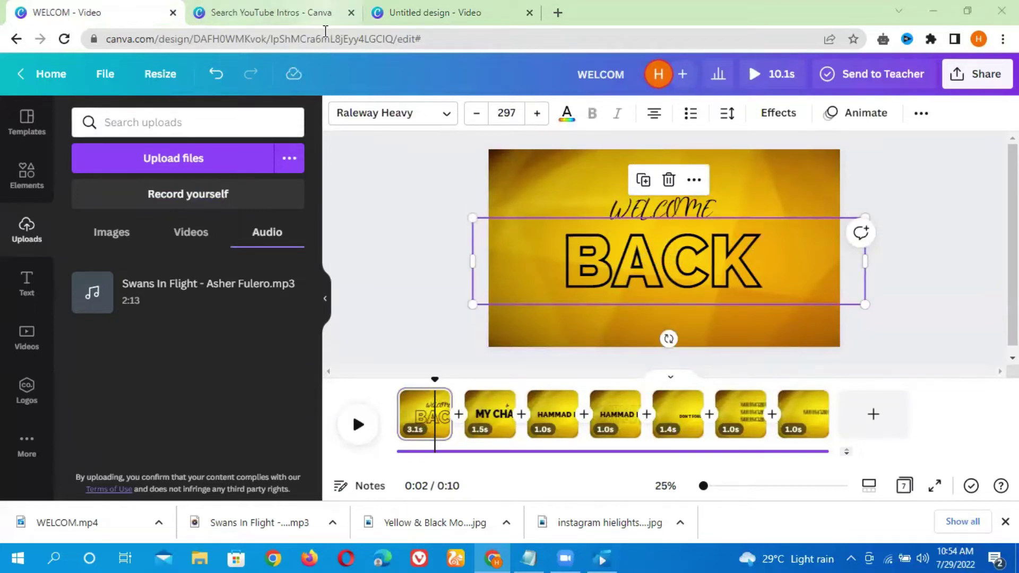
{"action": "left_click", "coordinate": [433, 12]}
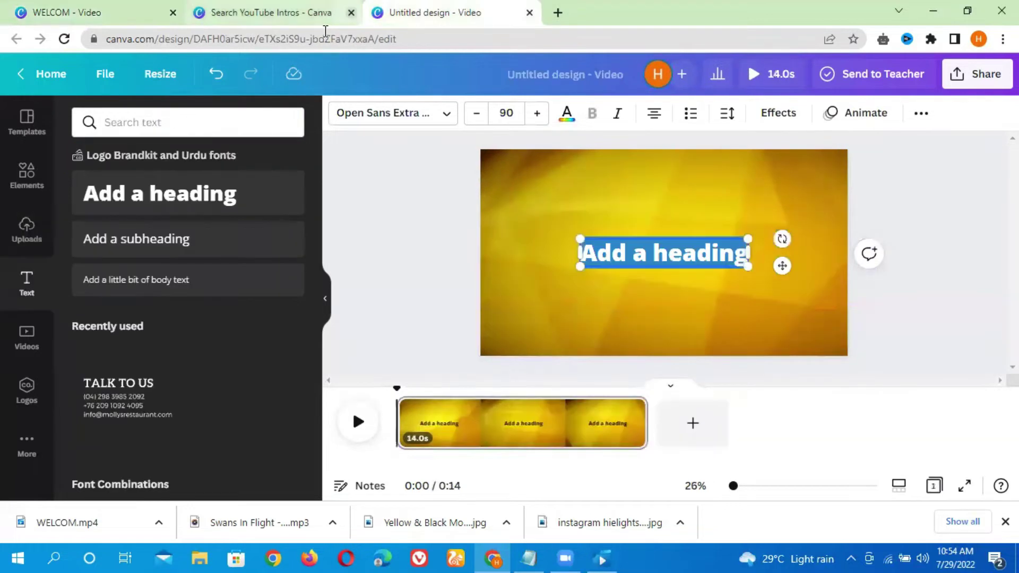
- Close the YouTube Intros search tab and replace the heading's placeholder text with BACK
{"action": "left_click", "coordinate": [351, 12]}
{"action": "key", "text": "BackSpace"}
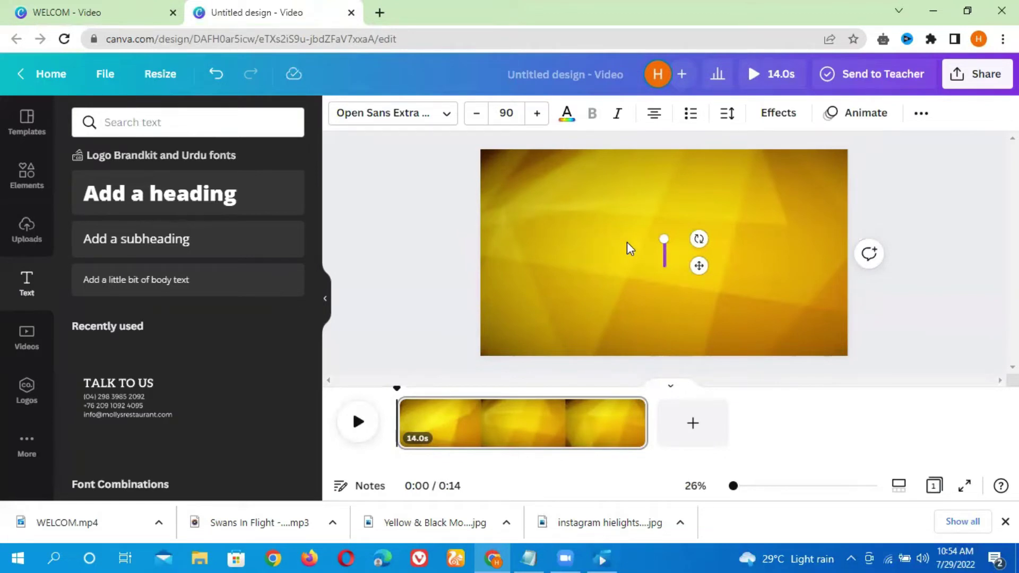
{"action": "type", "text": "BACK"}
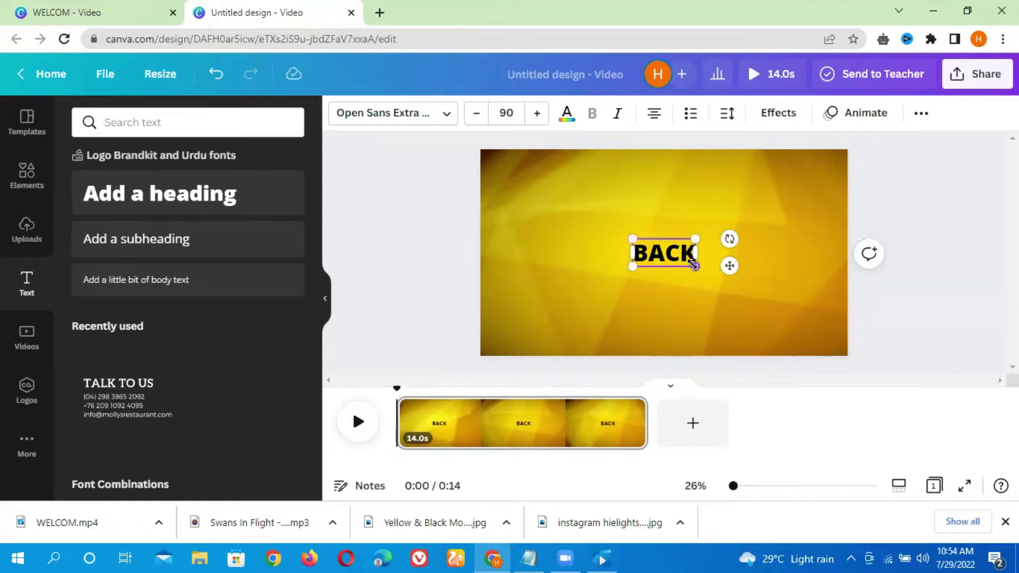
- Enlarge the BACK text to a font size of about 267 and move it to the middle of the page
{"action": "left_click_drag", "start_coordinate": [754, 303], "coordinate": [779, 303]}
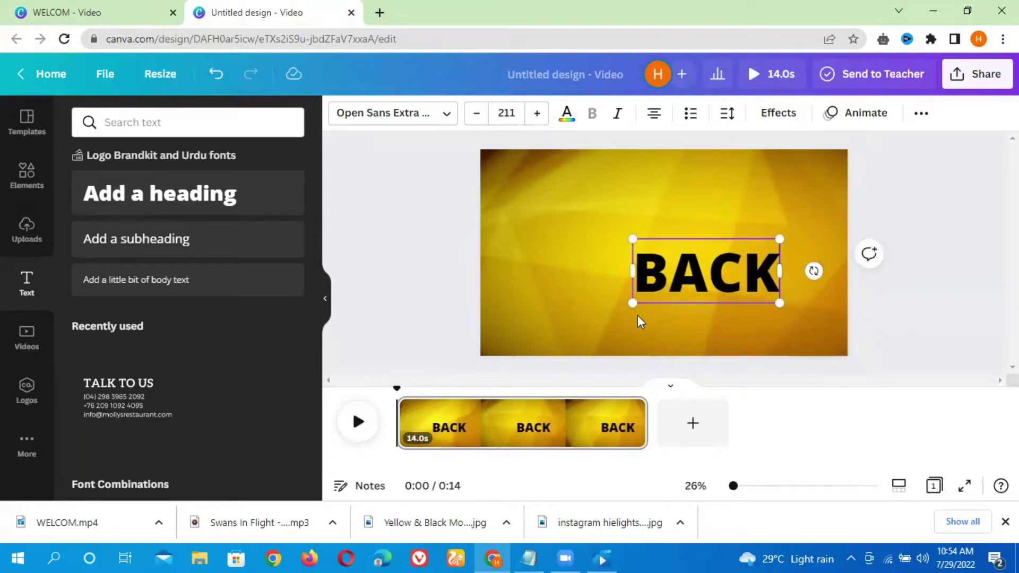
{"action": "left_click_drag", "start_coordinate": [633, 304], "coordinate": [593, 320]}
{"action": "left_click", "coordinate": [658, 282]}
{"action": "key", "text": "shift+End"}
{"action": "left_click", "coordinate": [679, 217]}
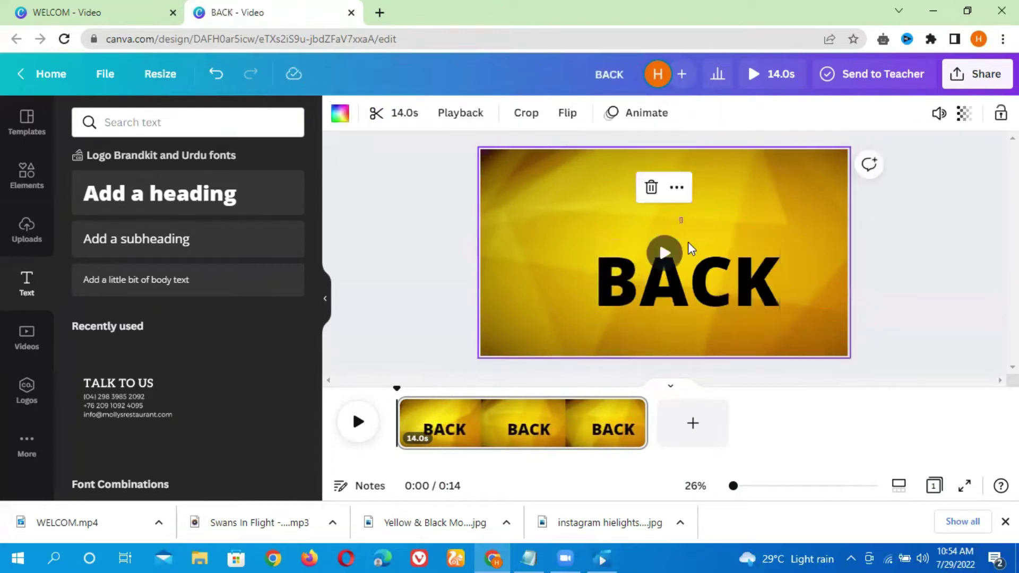
{"action": "left_click", "coordinate": [697, 263]}
{"action": "left_click_drag", "start_coordinate": [690, 269], "coordinate": [659, 250]}
- Apply the Hollow text effect to the BACK text
{"action": "left_click", "coordinate": [858, 119]}
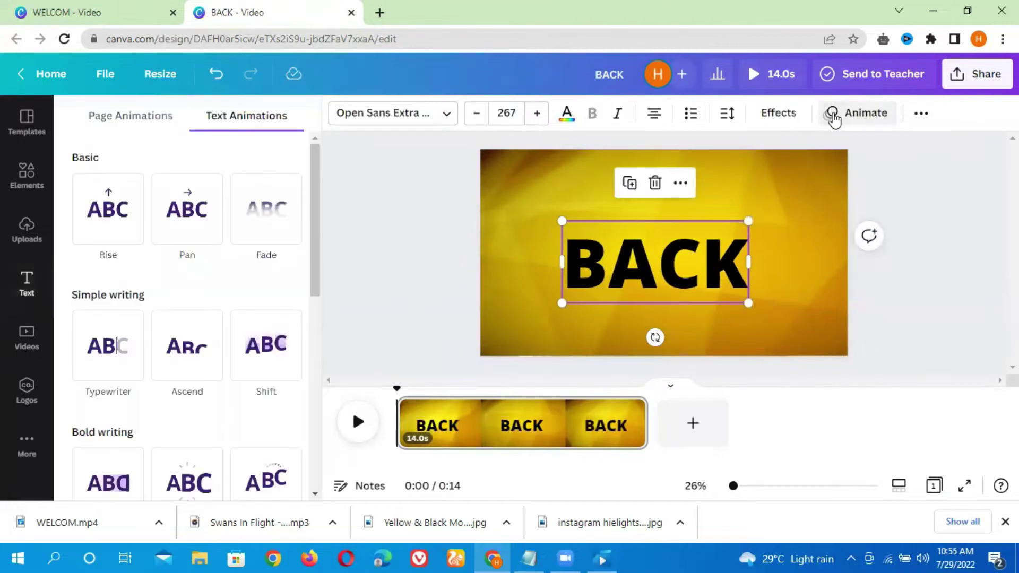
{"action": "left_click", "coordinate": [799, 119]}
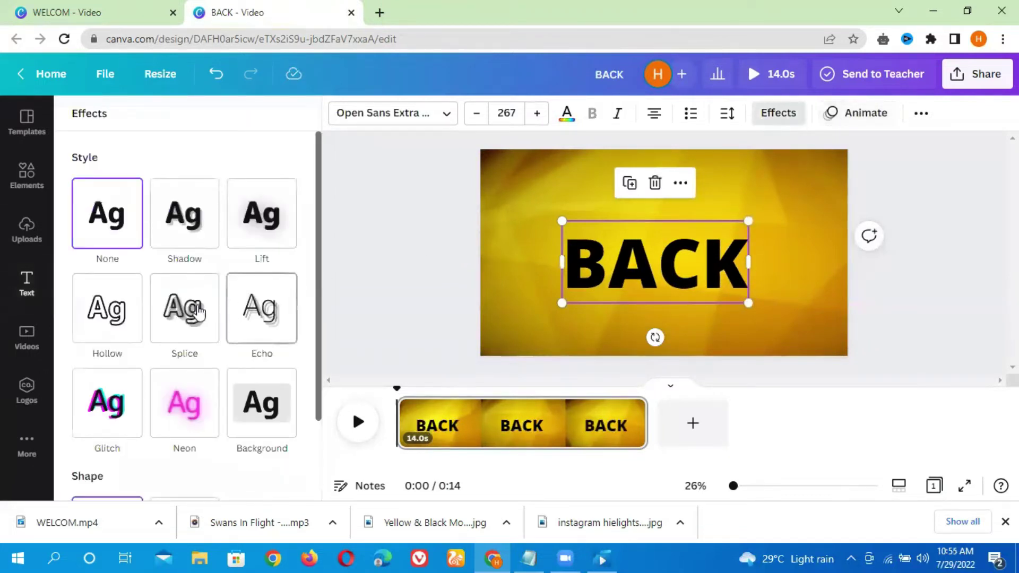
{"action": "left_click", "coordinate": [111, 313]}
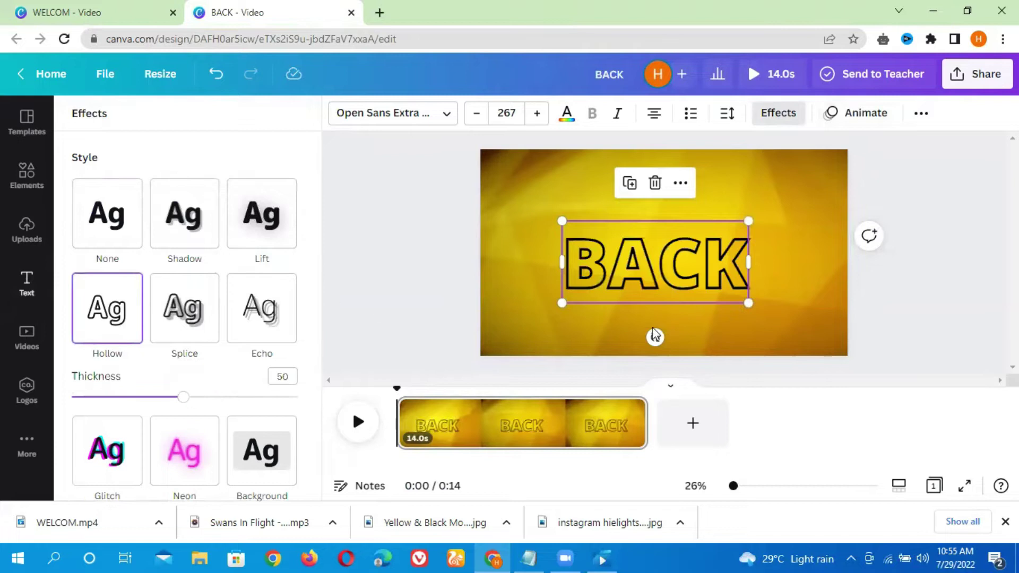
{"action": "left_click", "coordinate": [413, 243]}
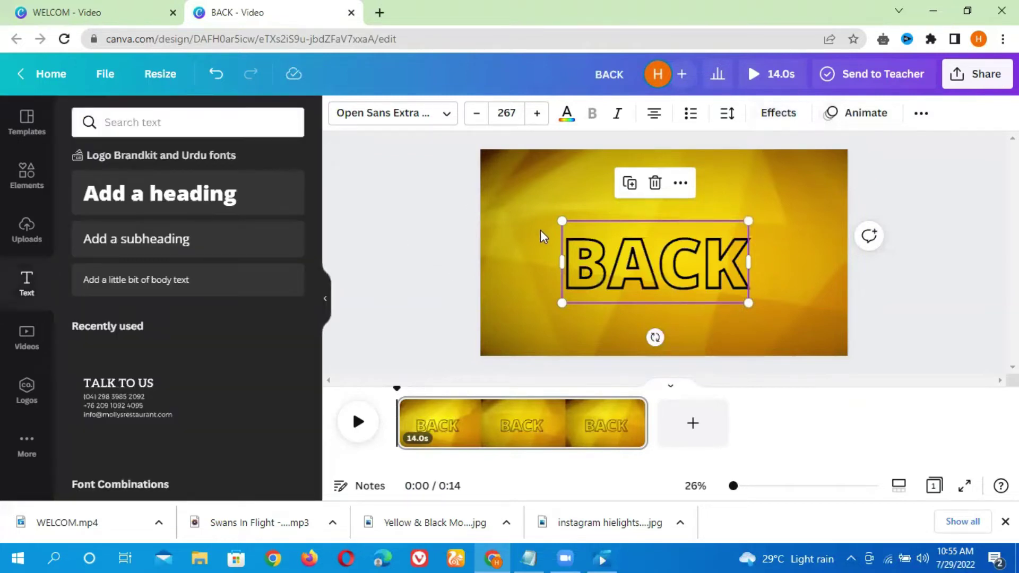
{"action": "left_click", "coordinate": [435, 247]}
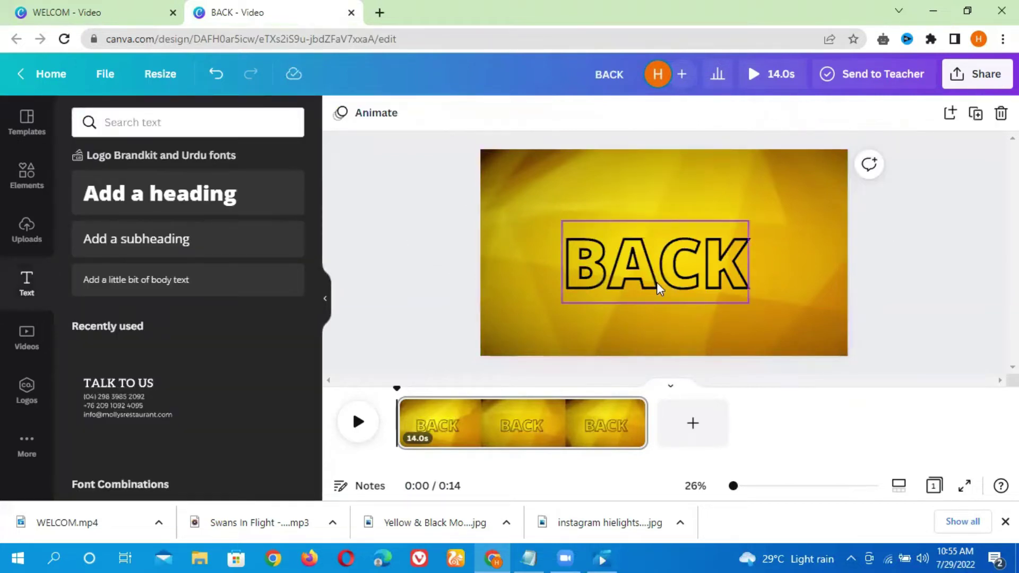
- Change the BACK text's font to Raleway Heavy and shift the text slightly up and to the right
{"action": "left_click", "coordinate": [658, 288]}
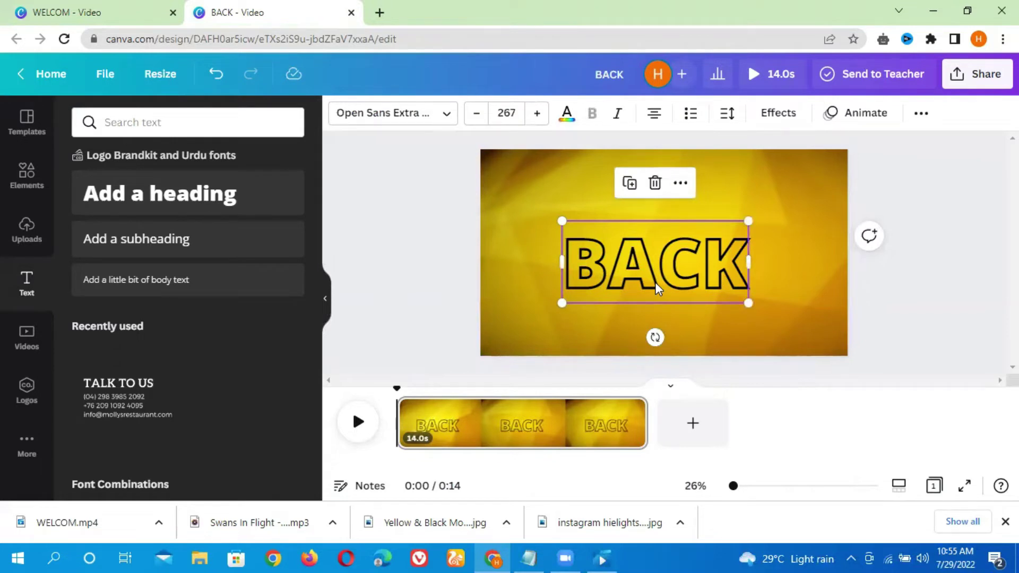
{"action": "left_click", "coordinate": [404, 128]}
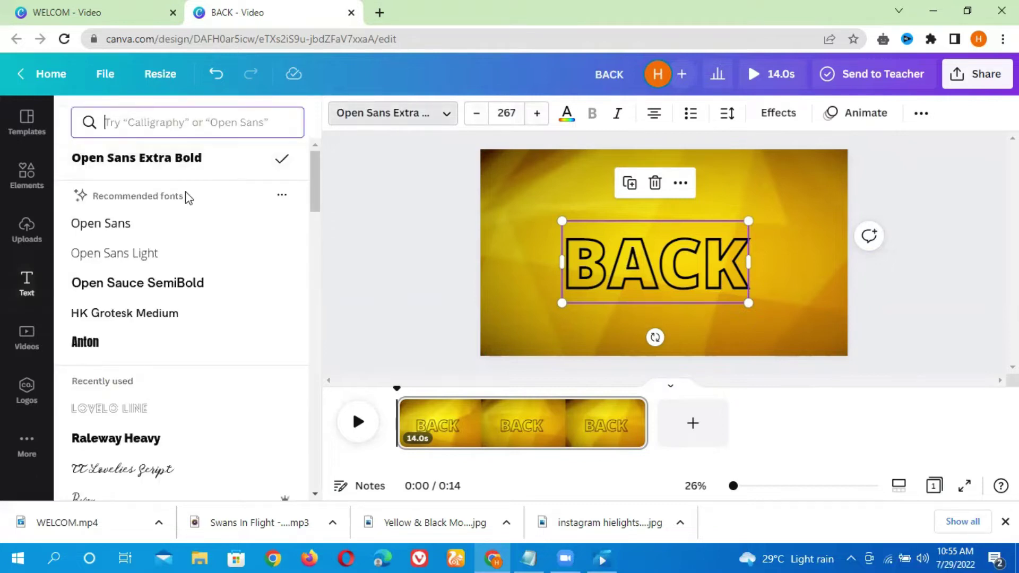
{"action": "left_click", "coordinate": [129, 440]}
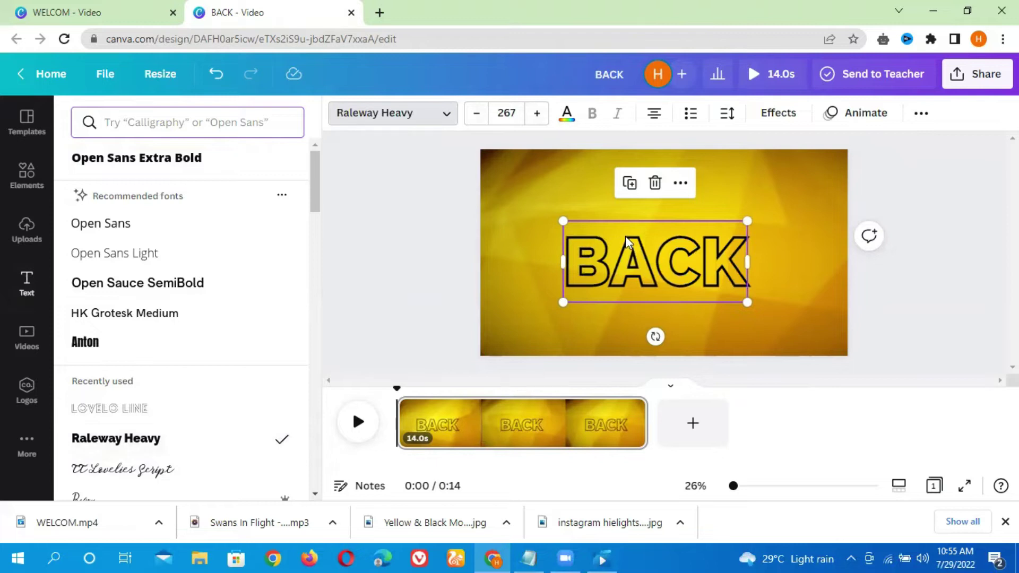
{"action": "left_click_drag", "start_coordinate": [642, 250], "coordinate": [671, 242]}
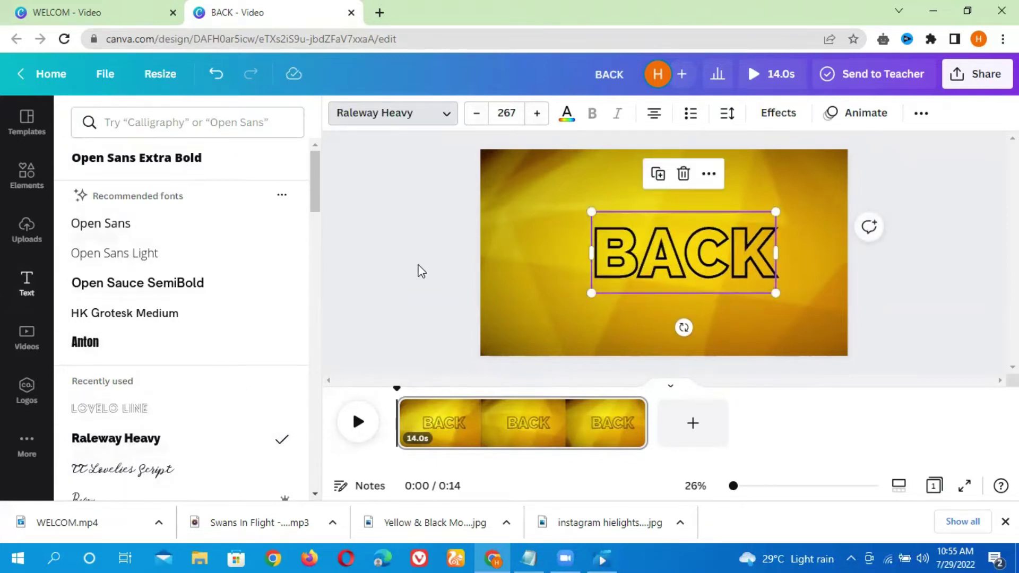
{"action": "key", "text": "Escape"}
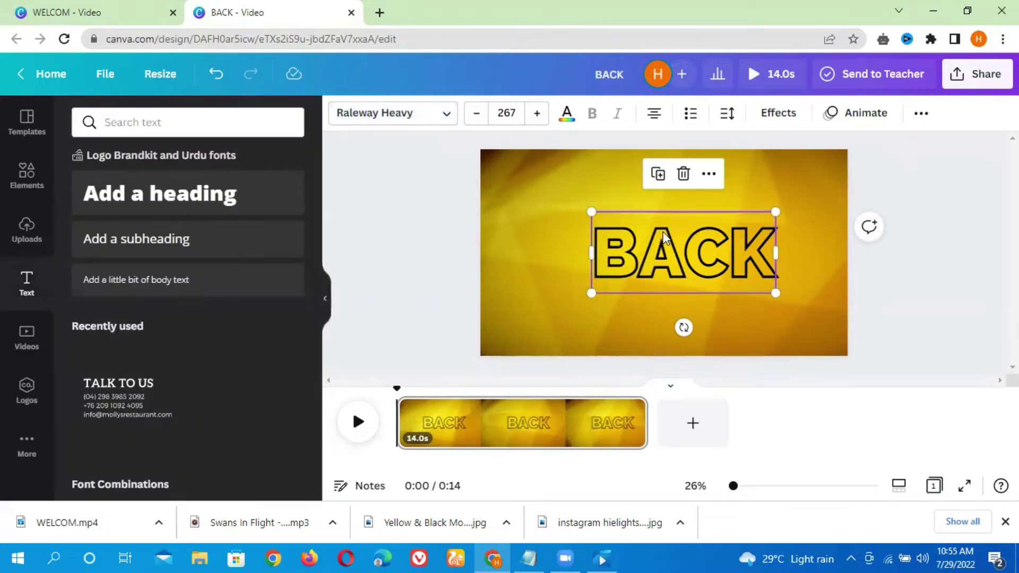
- Duplicate the BACK text and place the copy above the original
{"action": "left_click", "coordinate": [643, 196]}
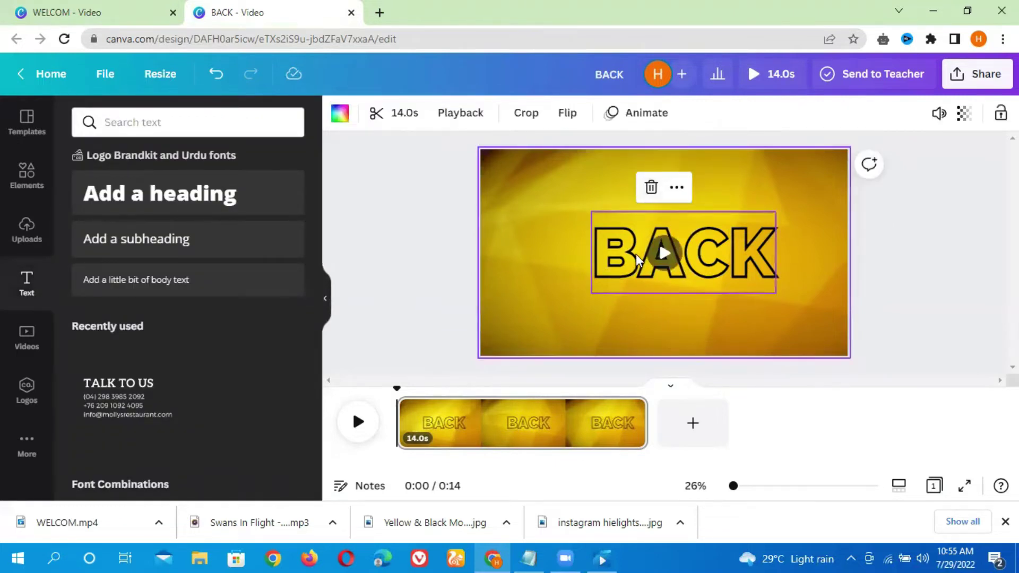
{"action": "left_click", "coordinate": [636, 253]}
{"action": "left_click_drag", "start_coordinate": [636, 253], "coordinate": [639, 257]}
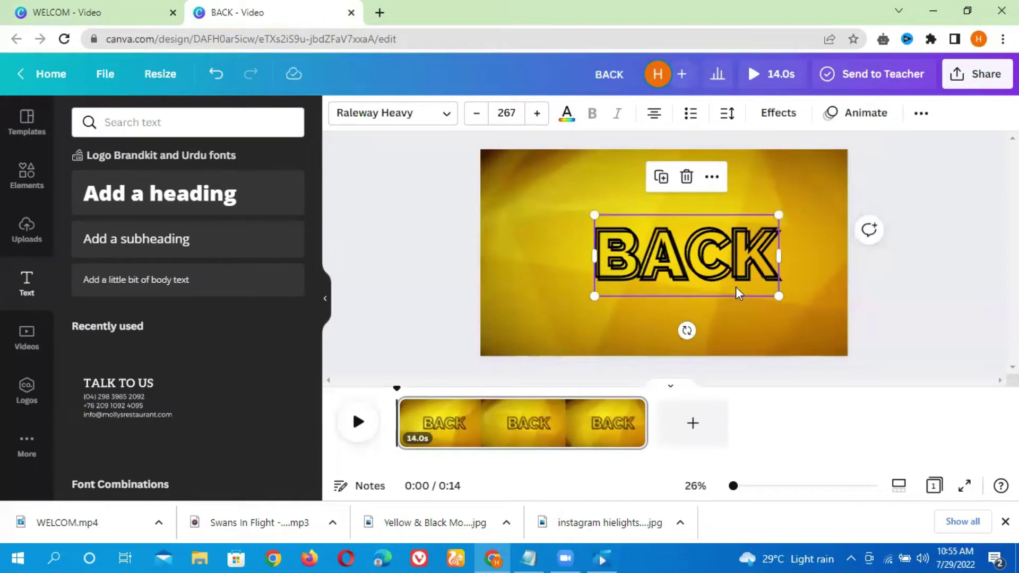
{"action": "left_click_drag", "start_coordinate": [717, 273], "coordinate": [709, 218]}
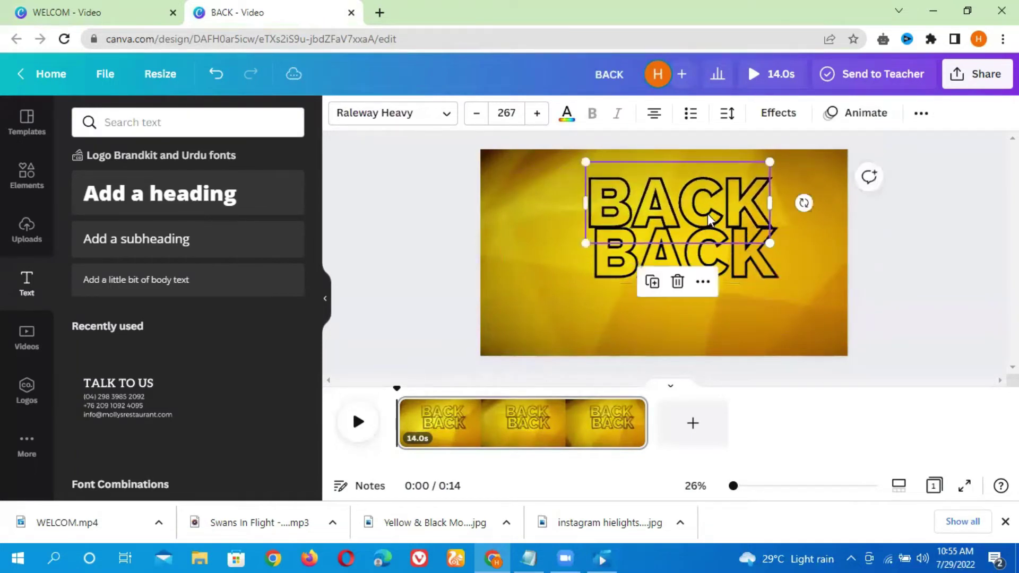
- Replace the upper copy's text with WELCOME
{"action": "double_click", "coordinate": [709, 215]}
{"action": "type", "text": "WE"}
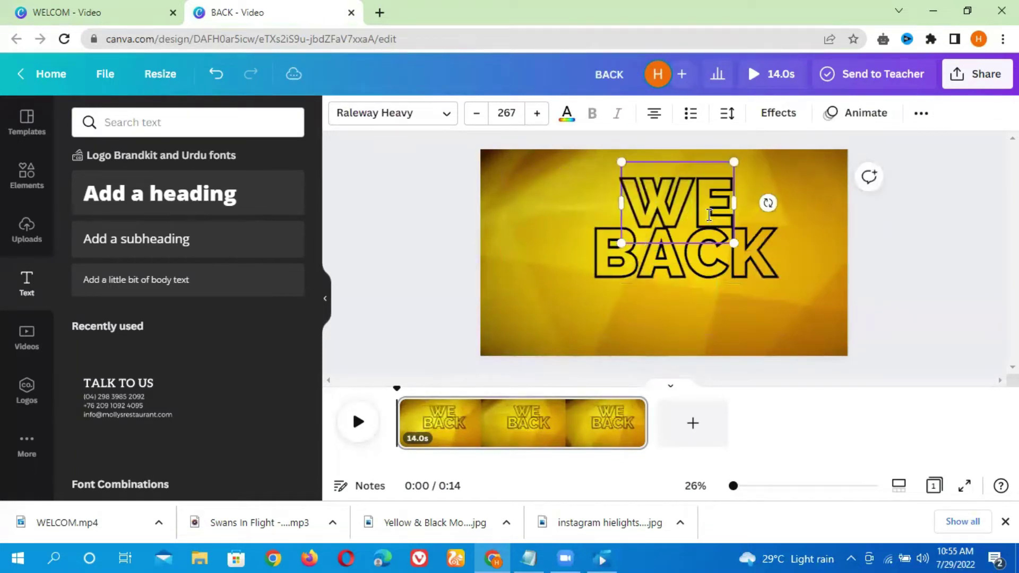
{"action": "type", "text": "LCOM BACK E"}
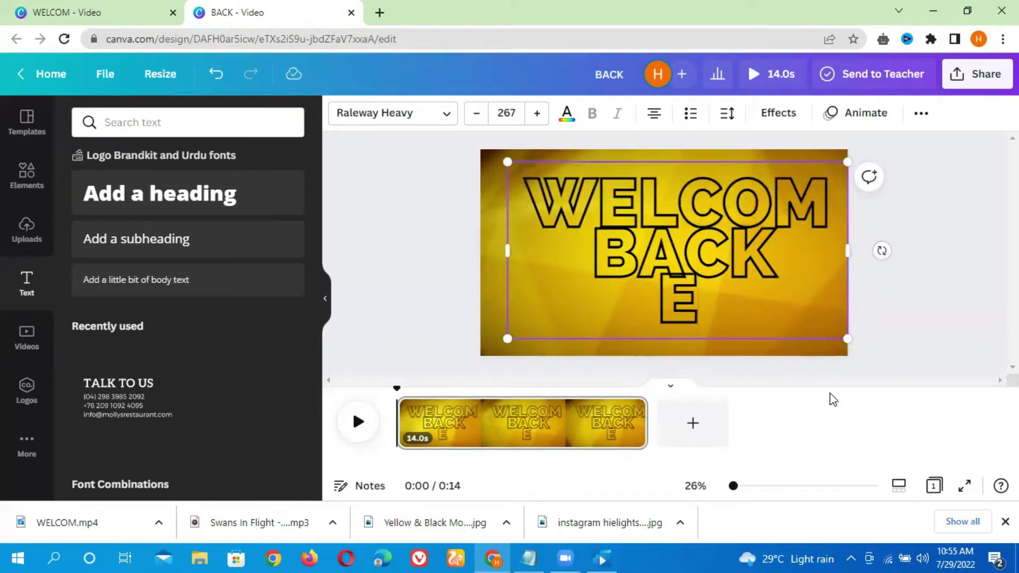
- Shrink the WELCOME text to a font size of about 89.9 and place it directly above BACK
{"action": "left_click_drag", "start_coordinate": [848, 338], "coordinate": [699, 261]}
{"action": "left_click_drag", "start_coordinate": [699, 209], "coordinate": [677, 189]}
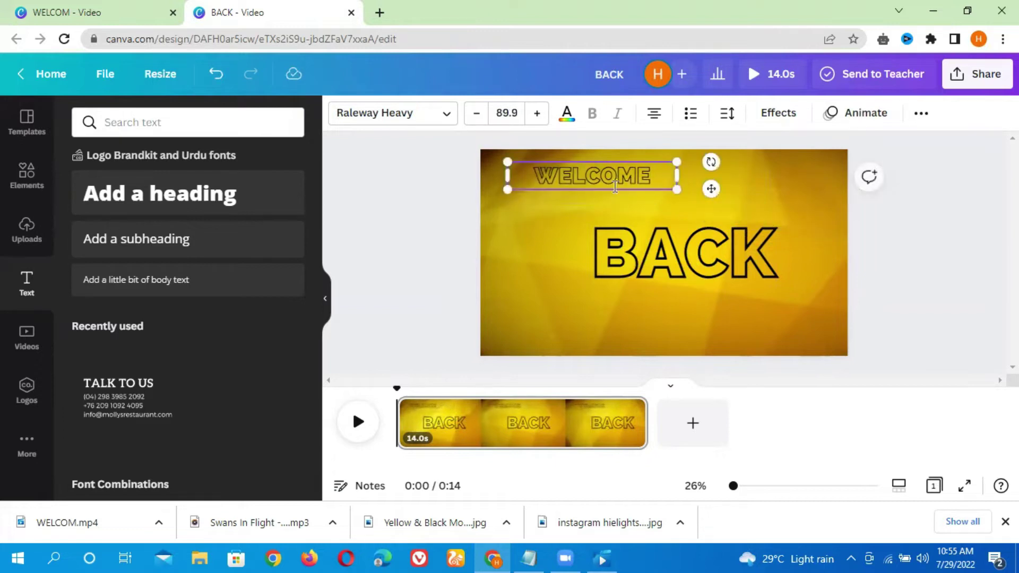
{"action": "left_click_drag", "start_coordinate": [711, 189], "coordinate": [799, 221]}
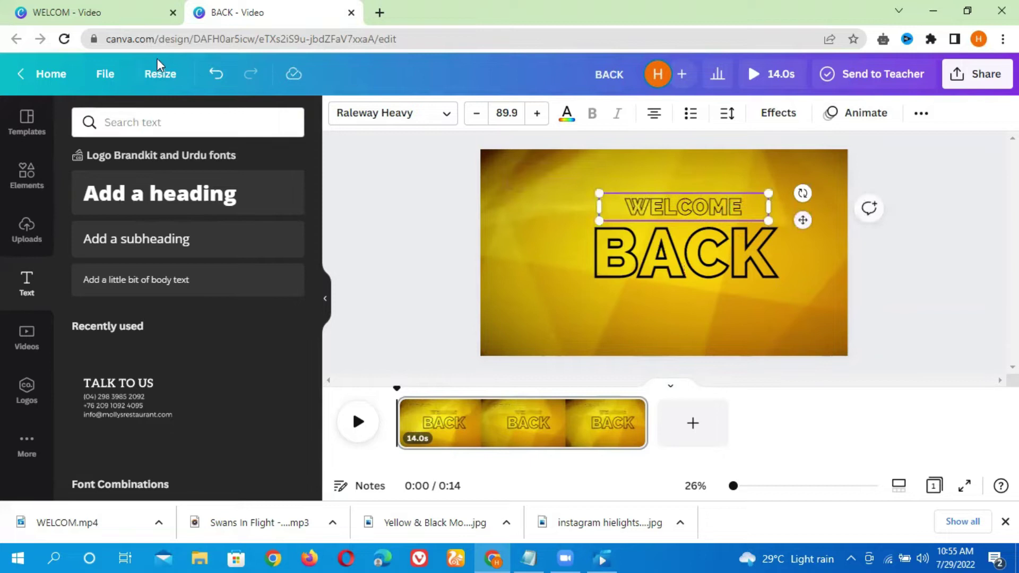
- Change the WELCOME text's font to the recently used Ralyne
{"action": "left_click", "coordinate": [405, 112]}
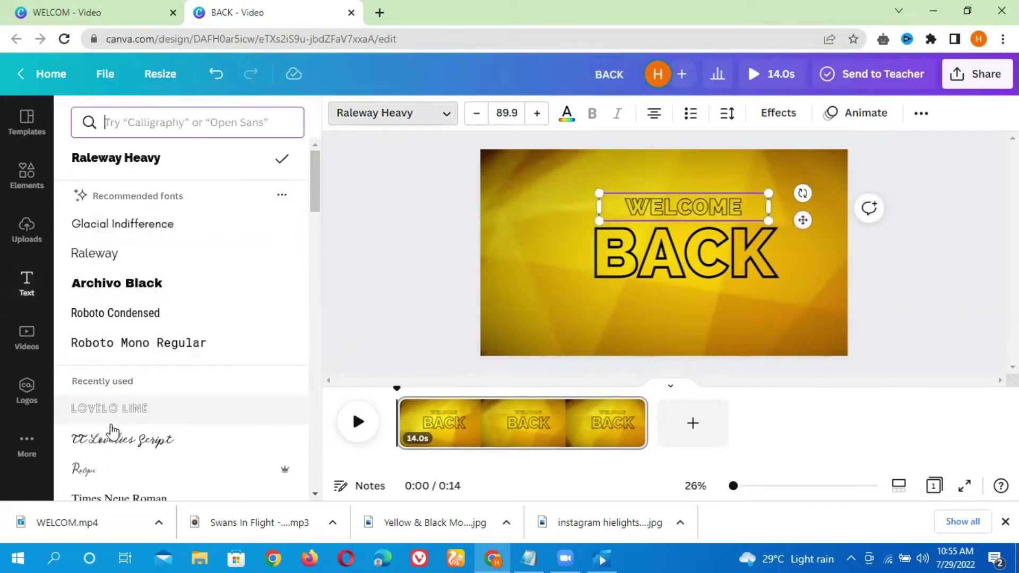
{"action": "left_click", "coordinate": [89, 476]}
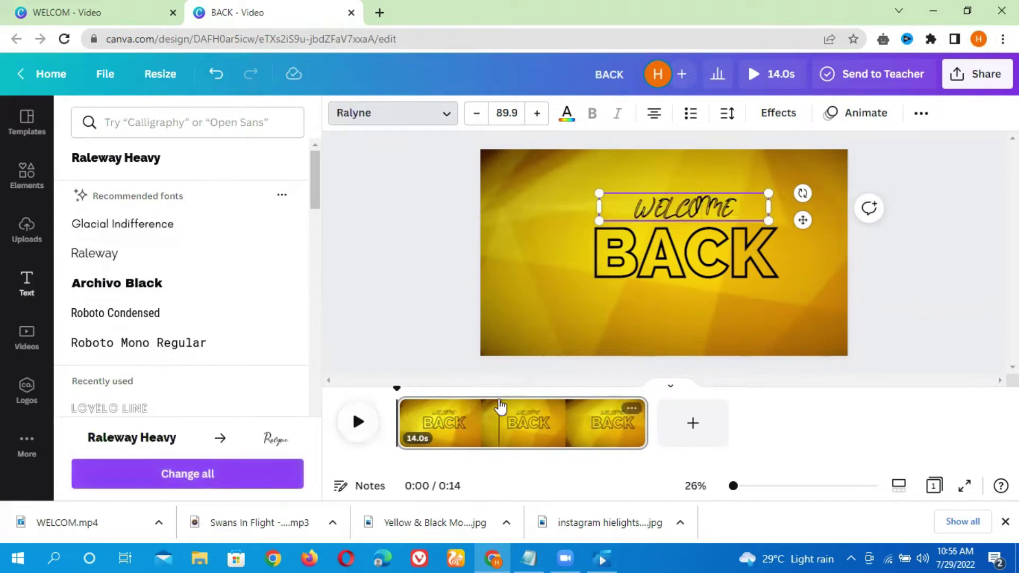
{"action": "key", "text": "Escape"}
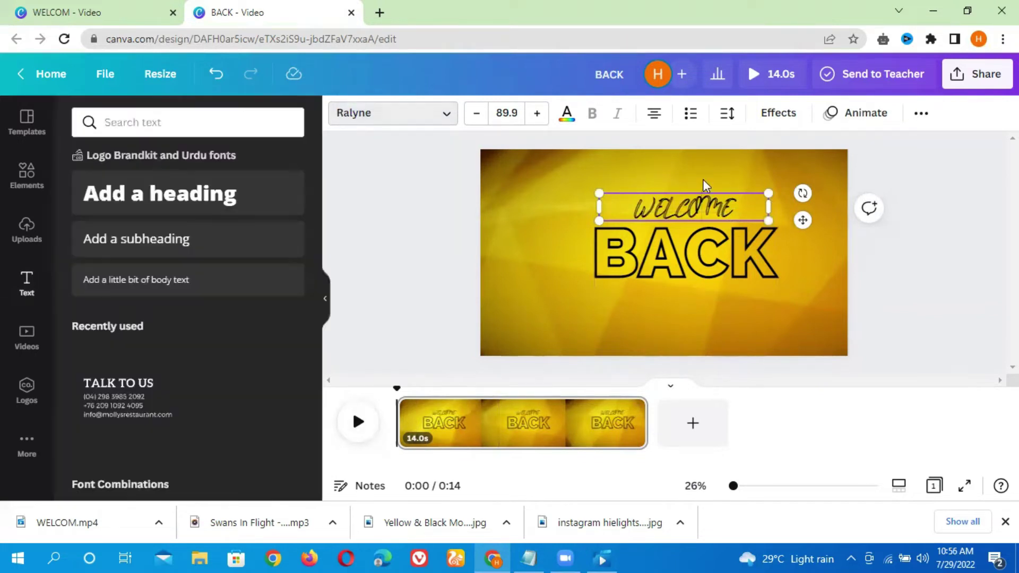
- Shrink the WELCOME text to a font size of about 68.7 and place it closely above BACK, roughly centred
{"action": "left_click", "coordinate": [419, 119]}
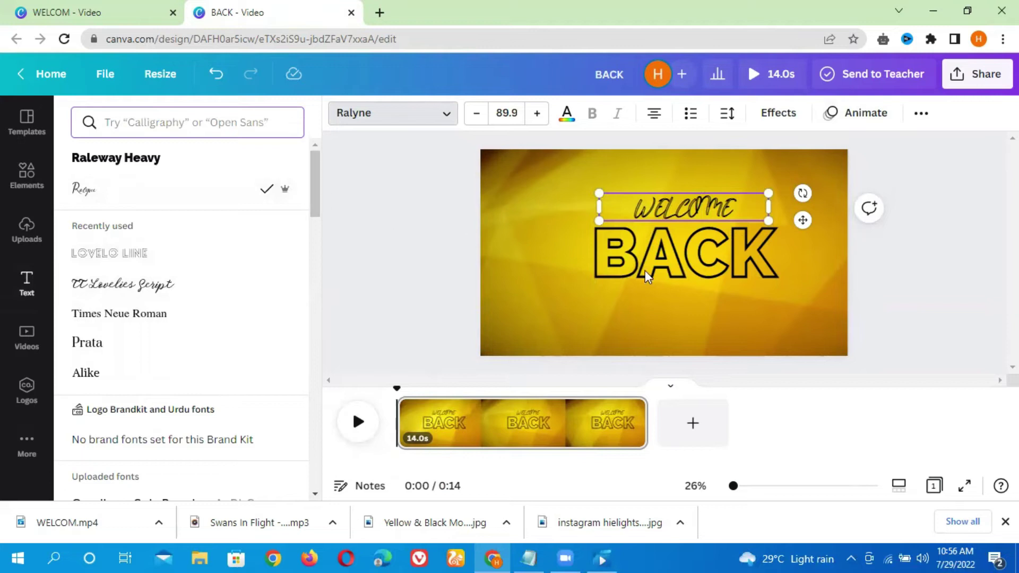
{"action": "left_click", "coordinate": [704, 190]}
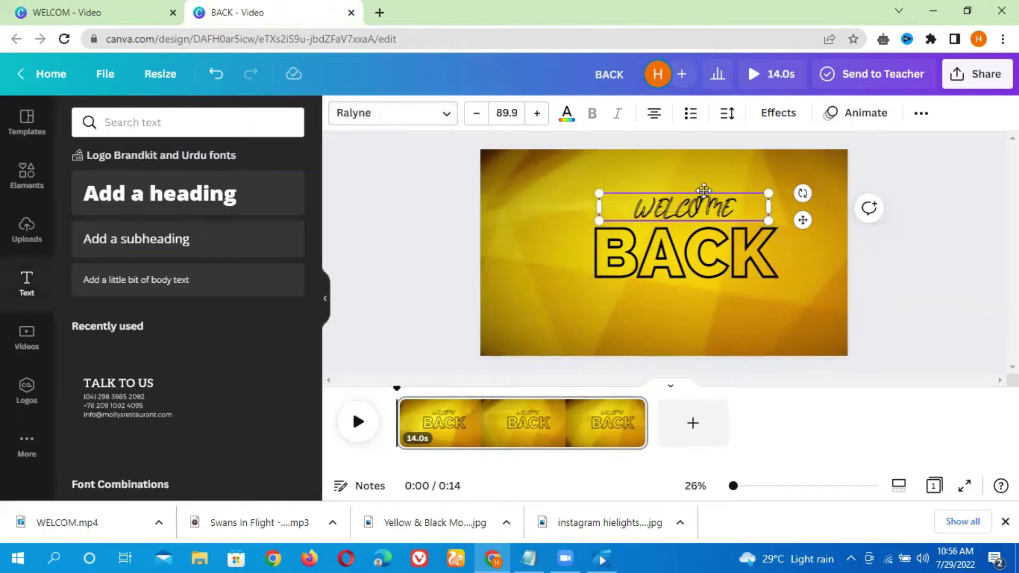
{"action": "left_click", "coordinate": [538, 212]}
{"action": "mouse_move", "coordinate": [712, 209]}
{"action": "left_mouse_down"}
{"action": "mouse_move", "coordinate": [590, 197]}
{"action": "mouse_move", "coordinate": [710, 211]}
{"action": "left_mouse_up"}
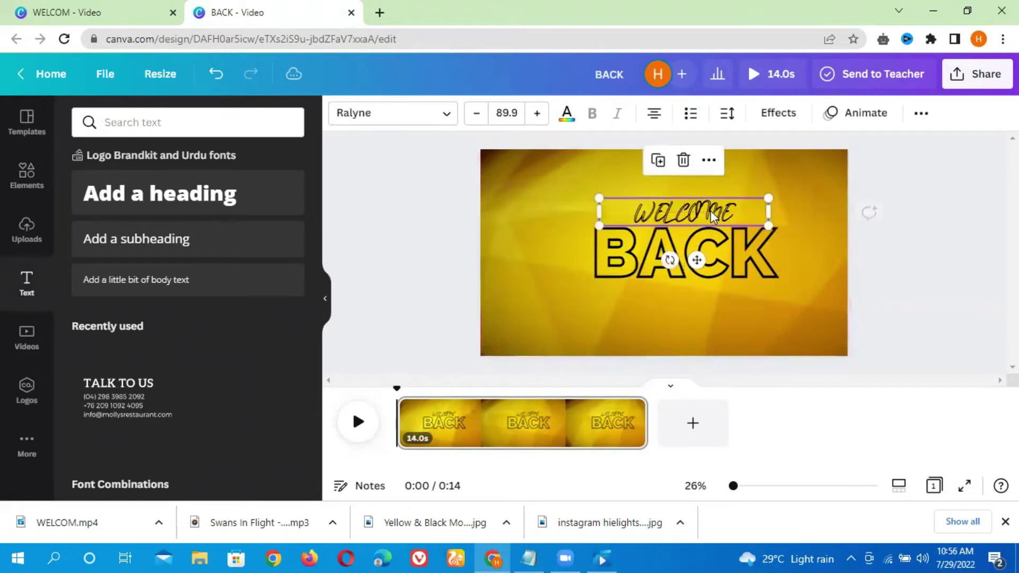
{"action": "left_click_drag", "start_coordinate": [599, 198], "coordinate": [639, 205]}
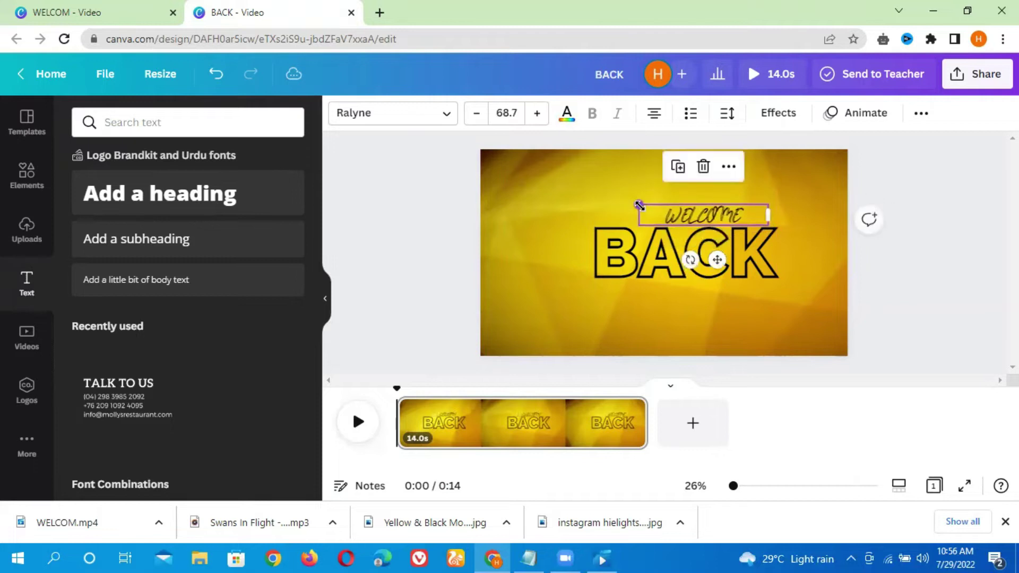
{"action": "left_click_drag", "start_coordinate": [714, 253], "coordinate": [685, 250]}
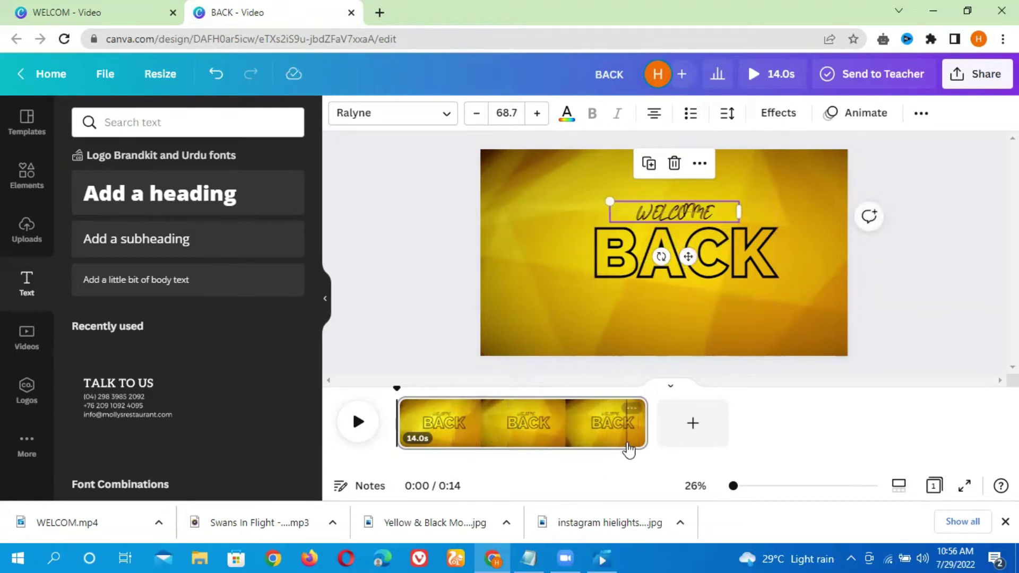
- Trim the background video to 3.0 seconds and duplicate the page
{"action": "left_click", "coordinate": [539, 290]}
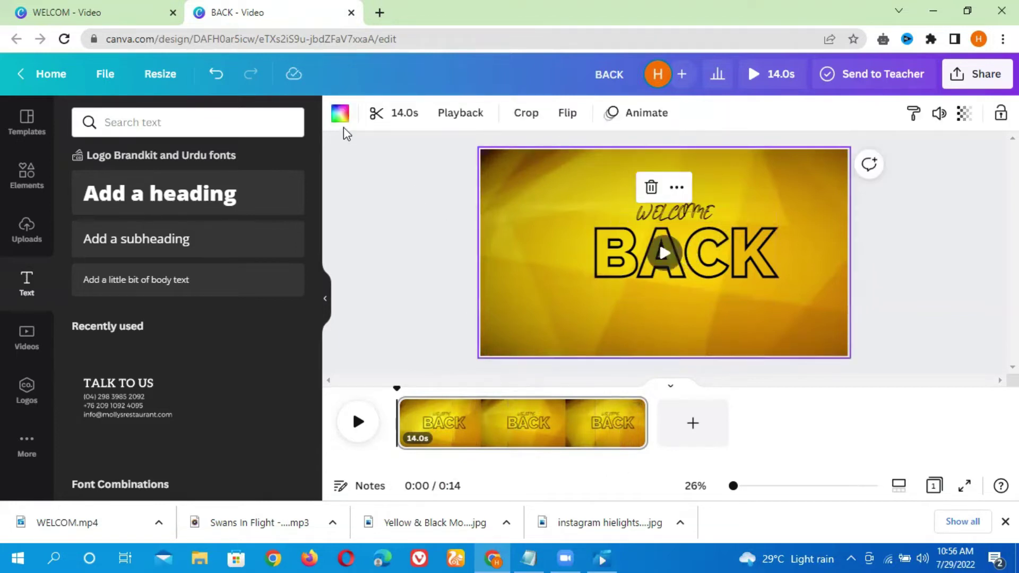
{"action": "left_click", "coordinate": [401, 116]}
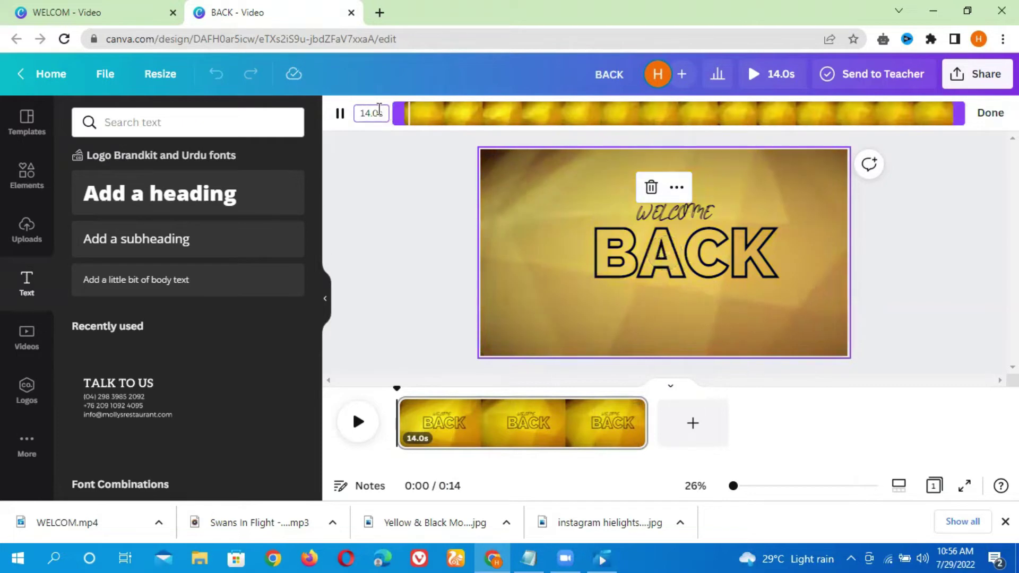
{"action": "key", "text": "BackSpace"}
{"action": "key", "text": "BackSpace"}
{"action": "key", "text": "BackSpace"}
{"action": "key", "text": "BackSpace"}
{"action": "key", "text": "BackSpace"}
{"action": "type", "text": "3"}
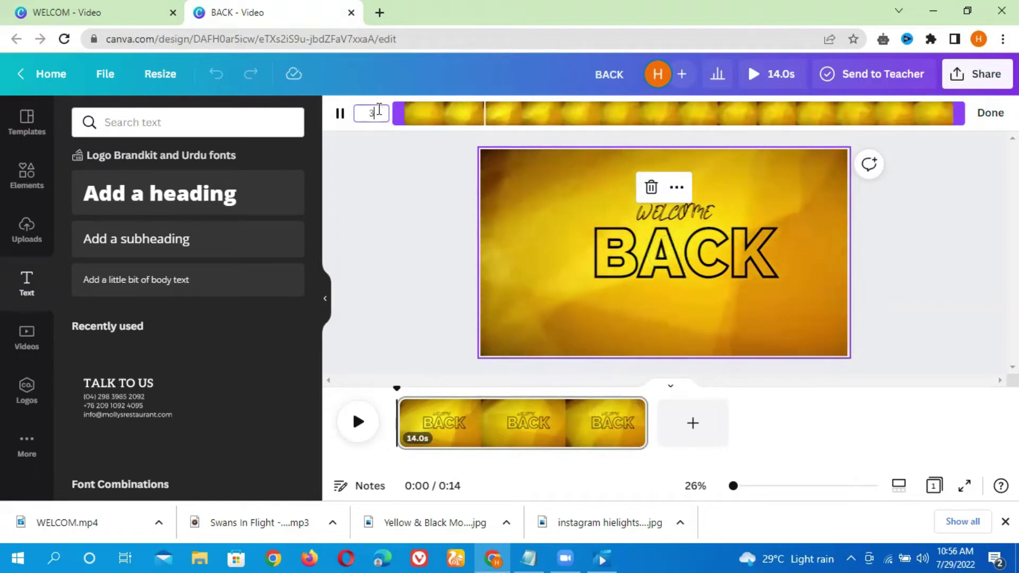
{"action": "key", "text": "Return"}
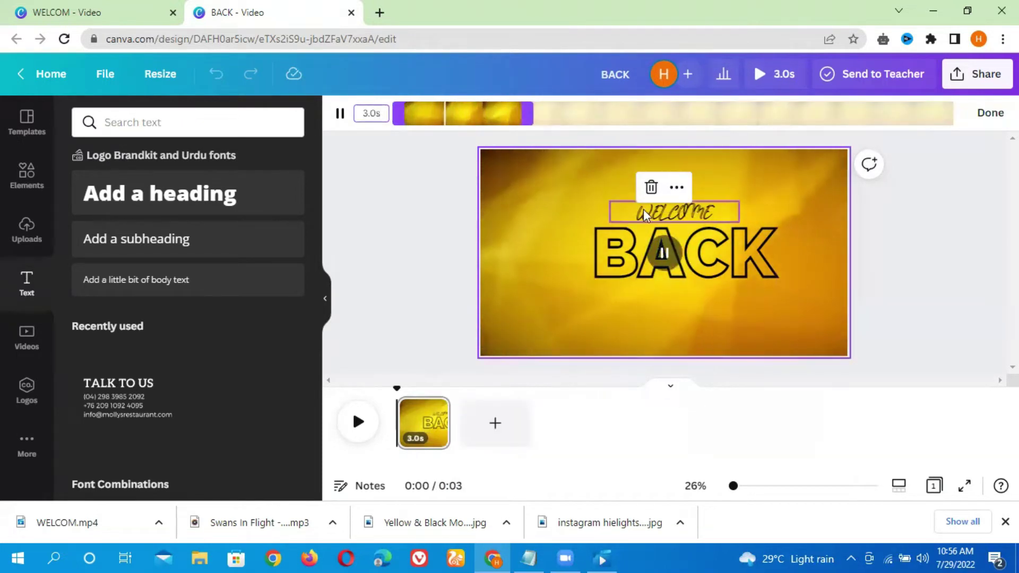
{"action": "left_click", "coordinate": [922, 342]}
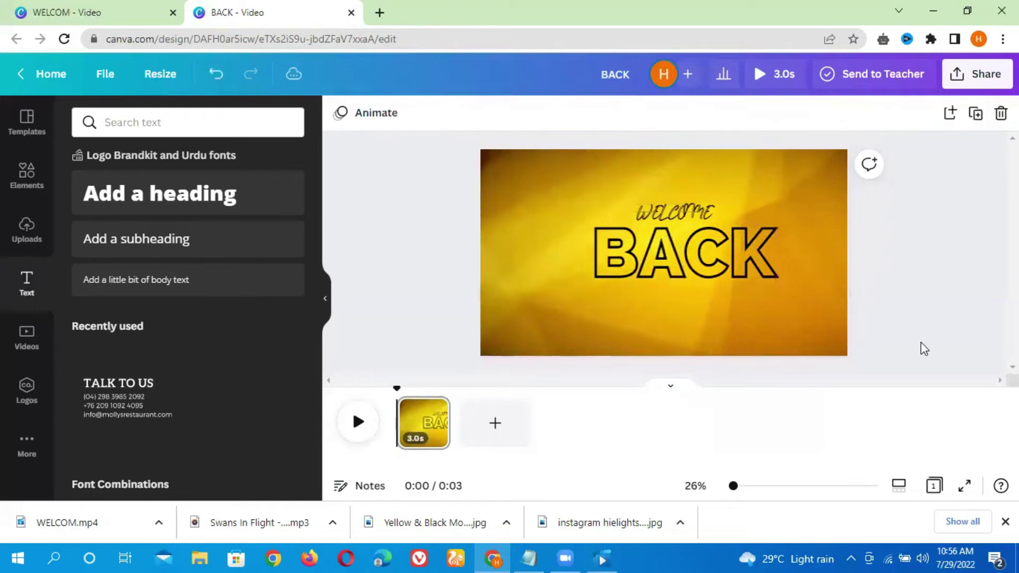
{"action": "left_click", "coordinate": [976, 114]}
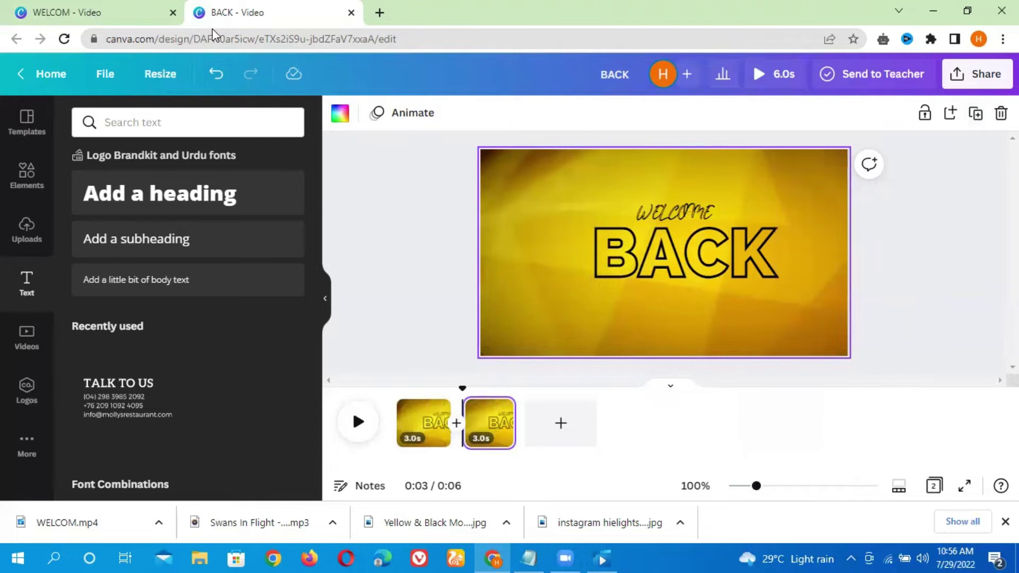
- Examine the text layouts on pages 2 to 7 of the WELCOM design, then return to the BACK design
{"action": "left_click", "coordinate": [76, 7]}
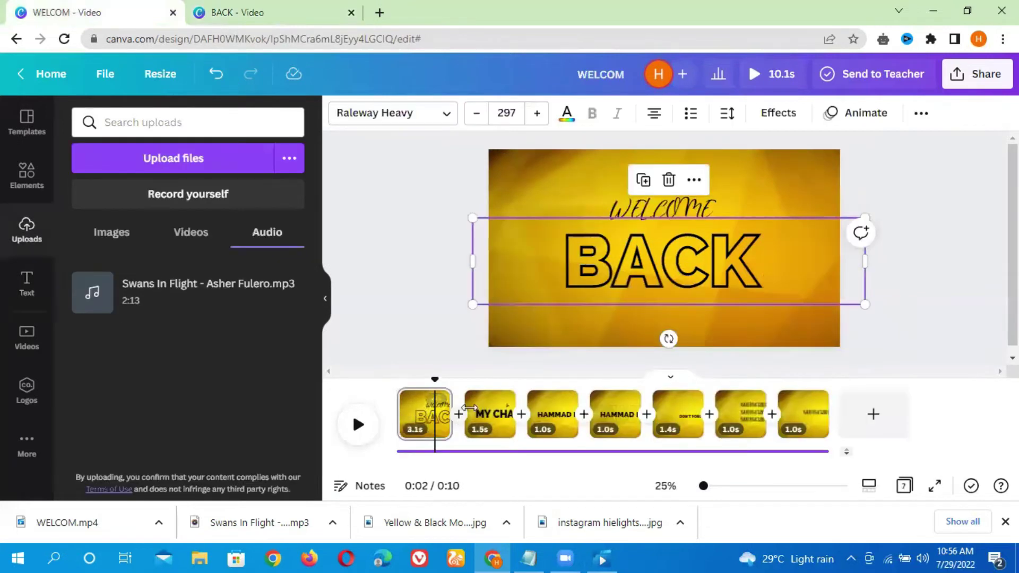
{"action": "left_click", "coordinate": [484, 415]}
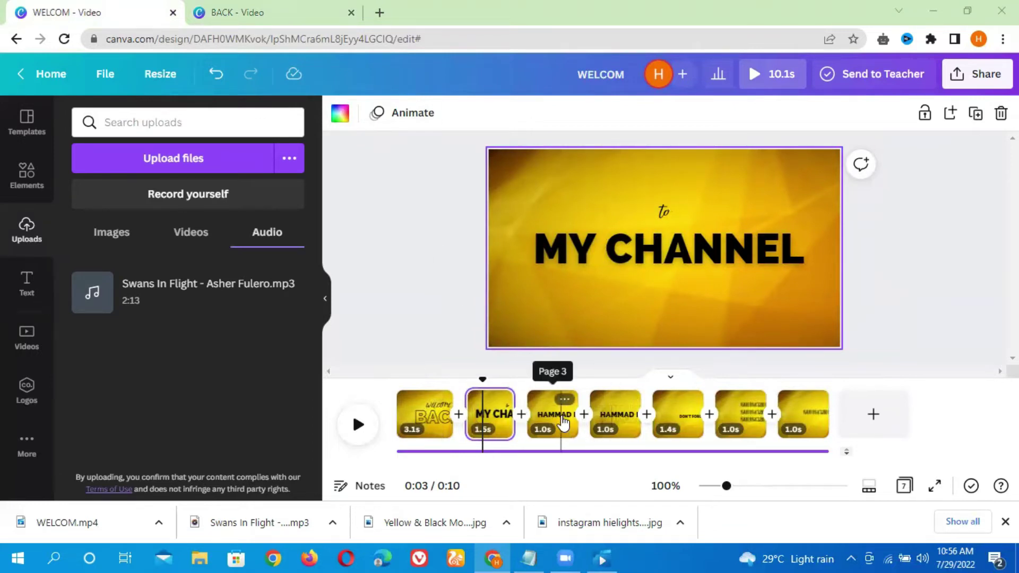
{"action": "left_click", "coordinate": [564, 424]}
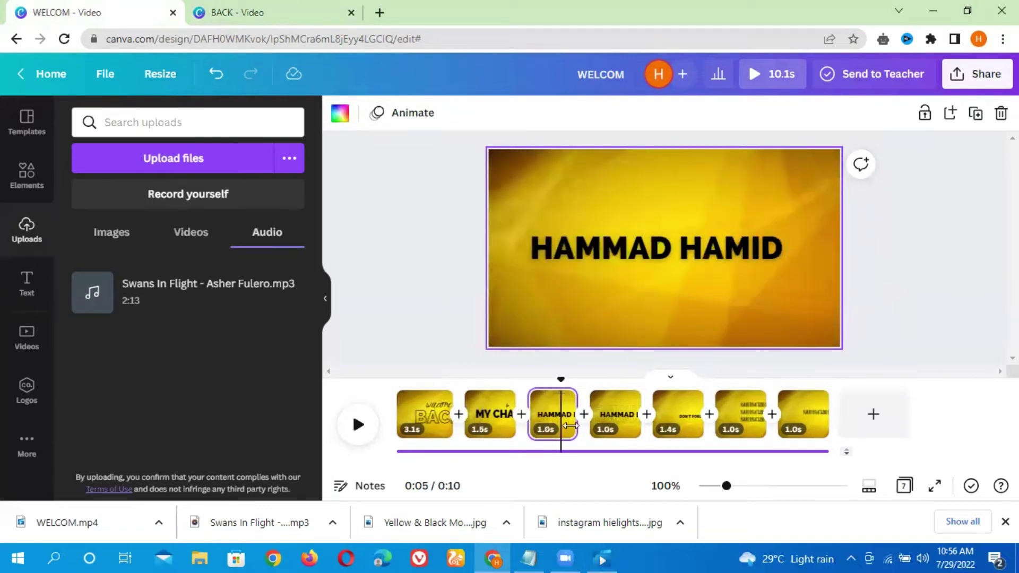
{"action": "left_click", "coordinate": [618, 427]}
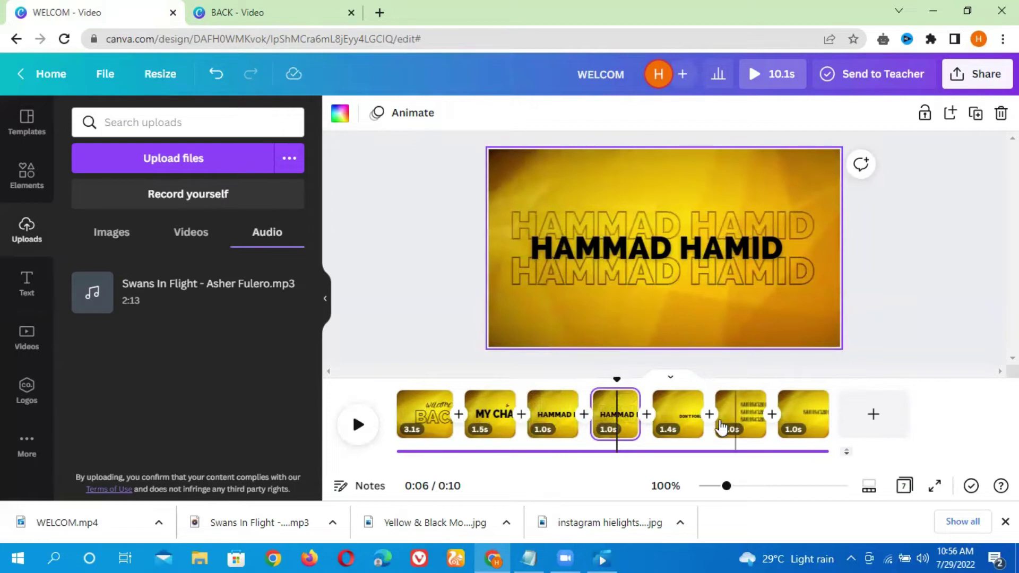
{"action": "left_click", "coordinate": [678, 425]}
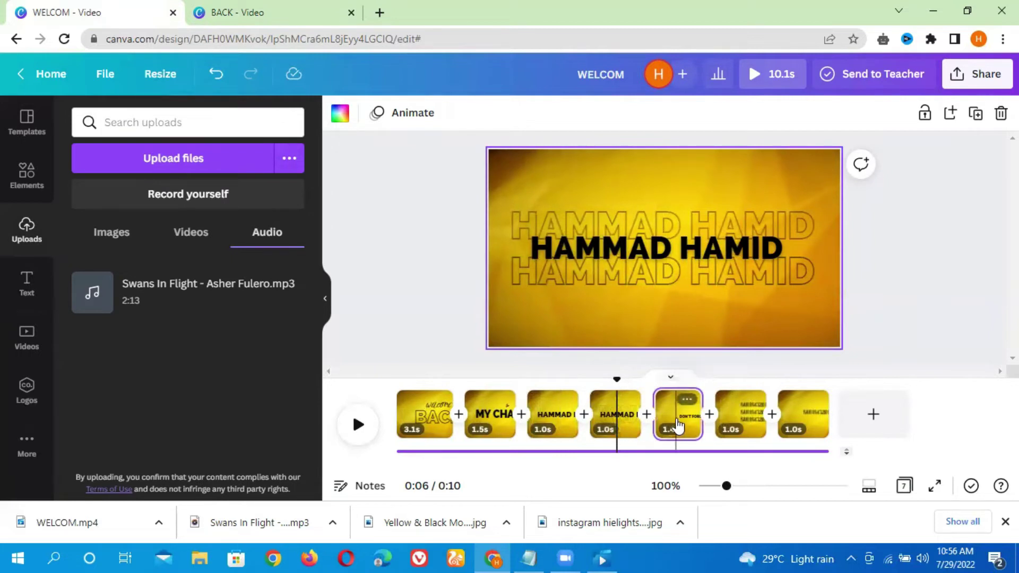
{"action": "left_click", "coordinate": [748, 422]}
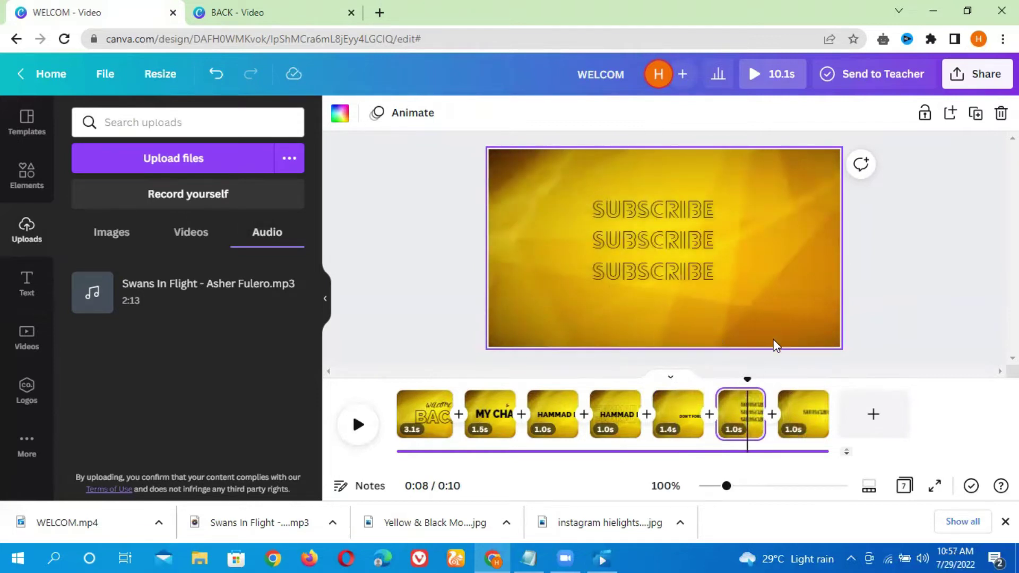
{"action": "left_click", "coordinate": [802, 415]}
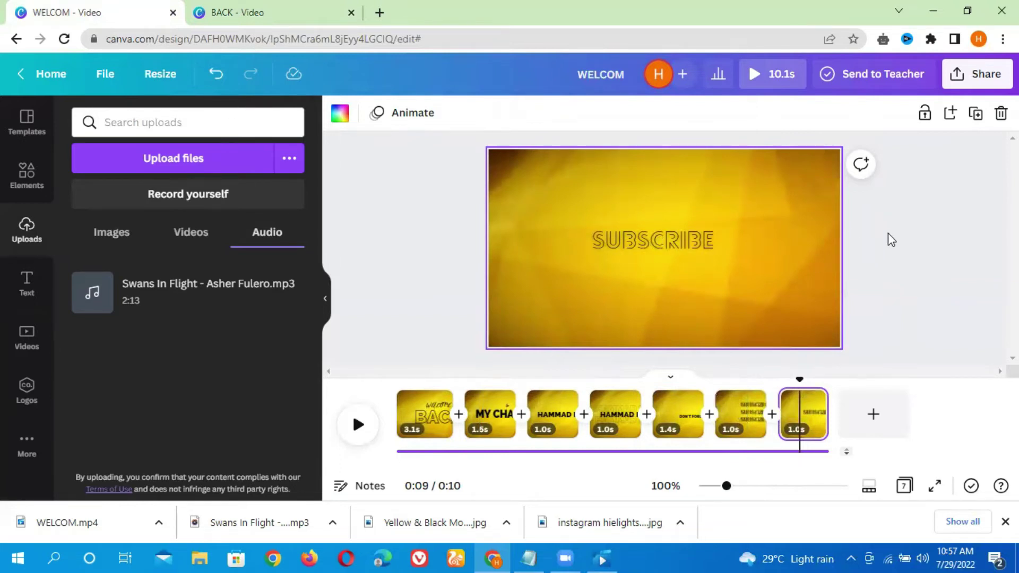
{"action": "left_click", "coordinate": [279, 24]}
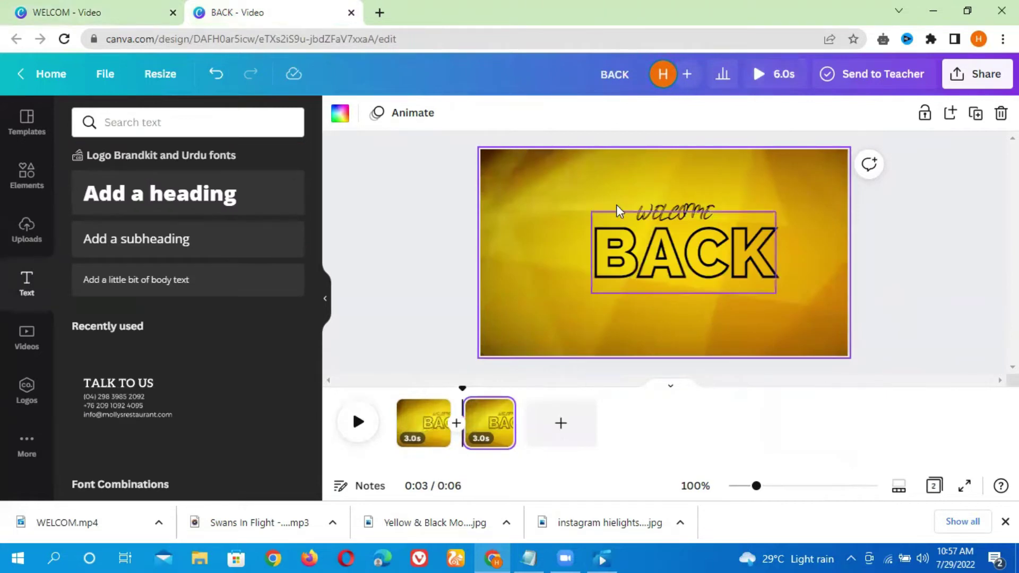
{"action": "mouse_move", "coordinate": [498, 428]}
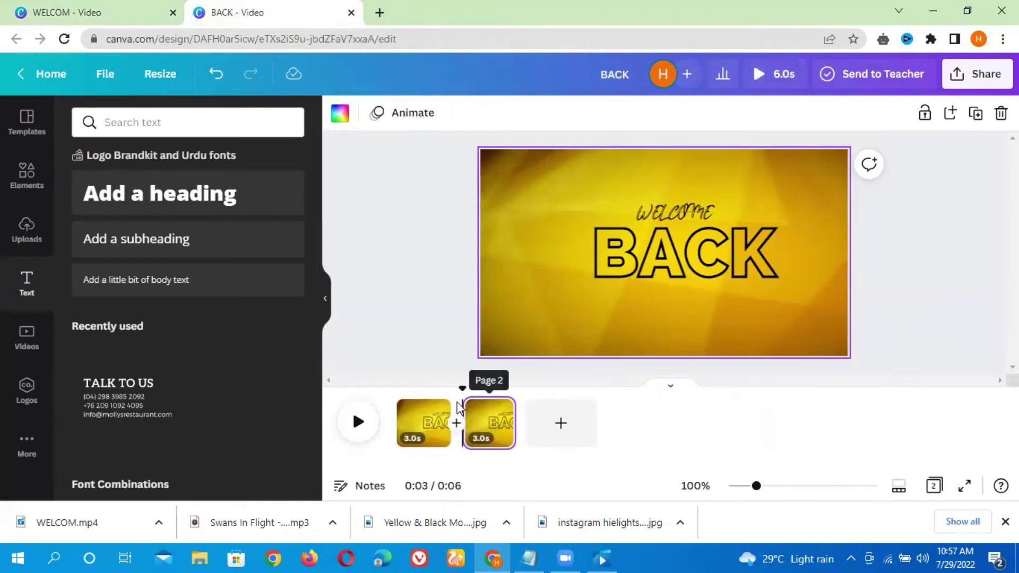
- In the WELCOM design, select and copy the "to" and MY CHANNEL texts on page 2
{"action": "left_click", "coordinate": [75, 7]}
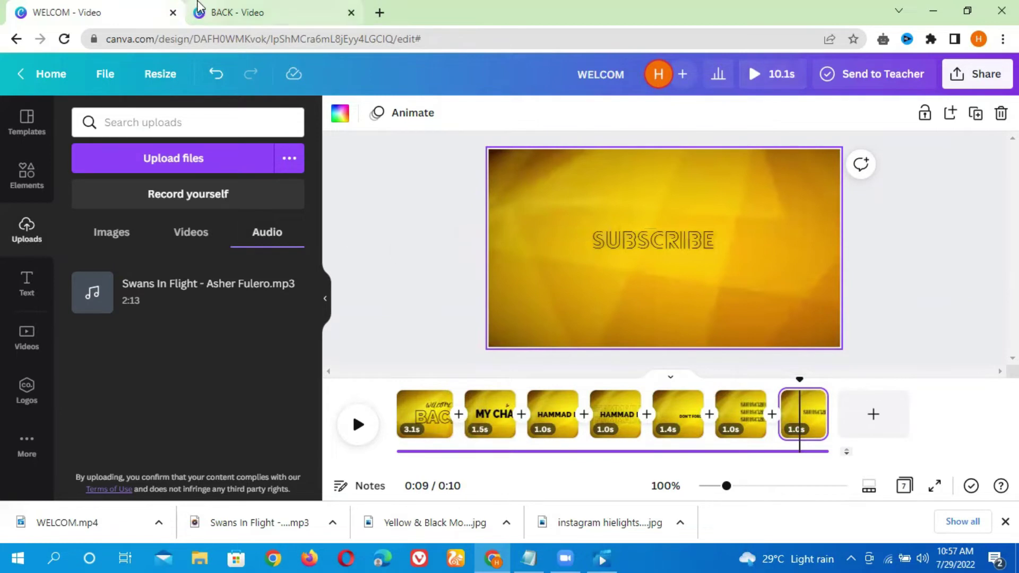
{"action": "left_click", "coordinate": [492, 417]}
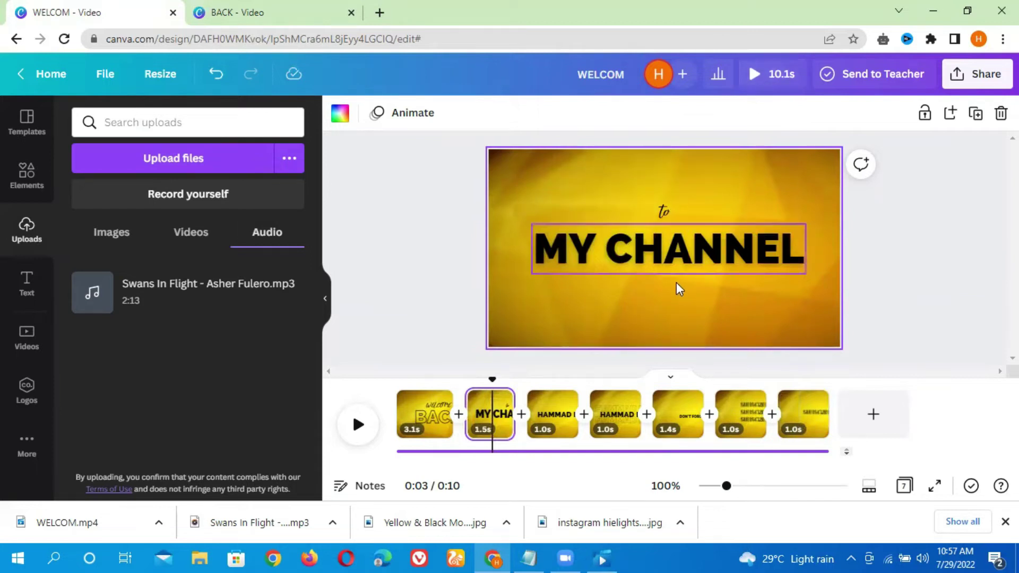
{"action": "left_click", "coordinate": [576, 307]}
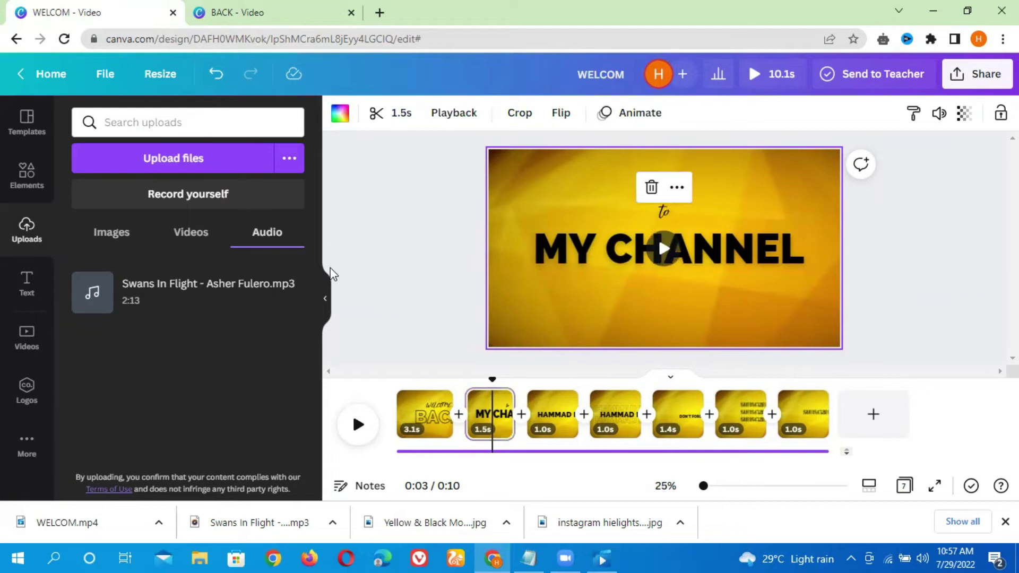
{"action": "left_click", "coordinate": [430, 281]}
{"action": "key", "text": "ctrl+a"}
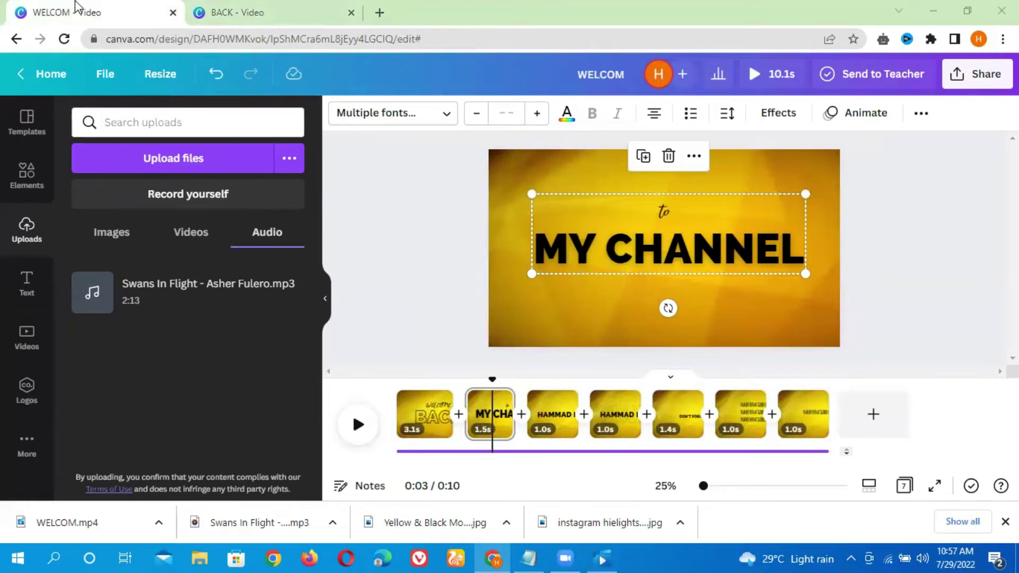
- In the BACK design, delete the WELCOME and BACK texts from page 2
{"action": "left_click", "coordinate": [215, 6]}
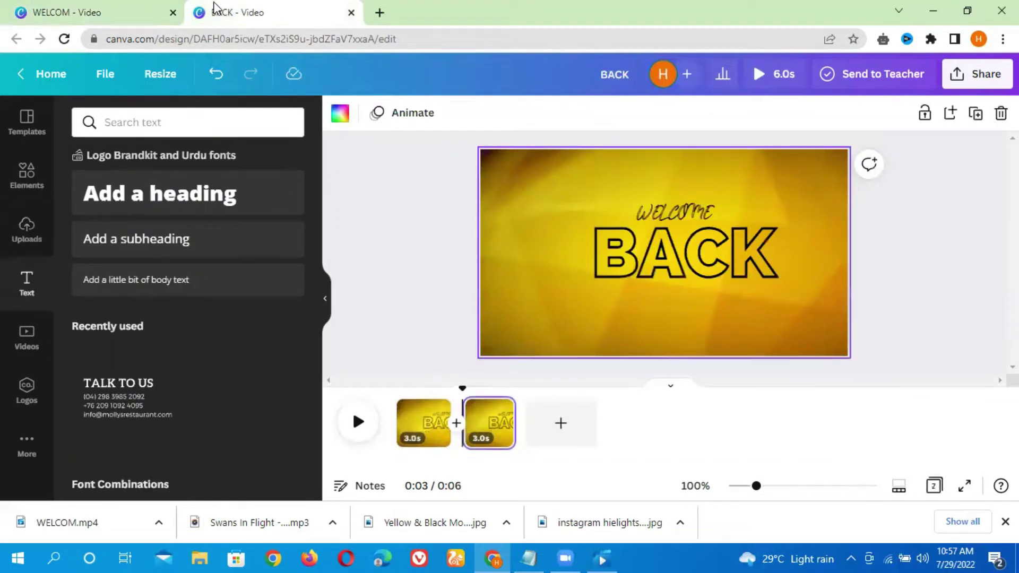
{"action": "left_click", "coordinate": [688, 255]}
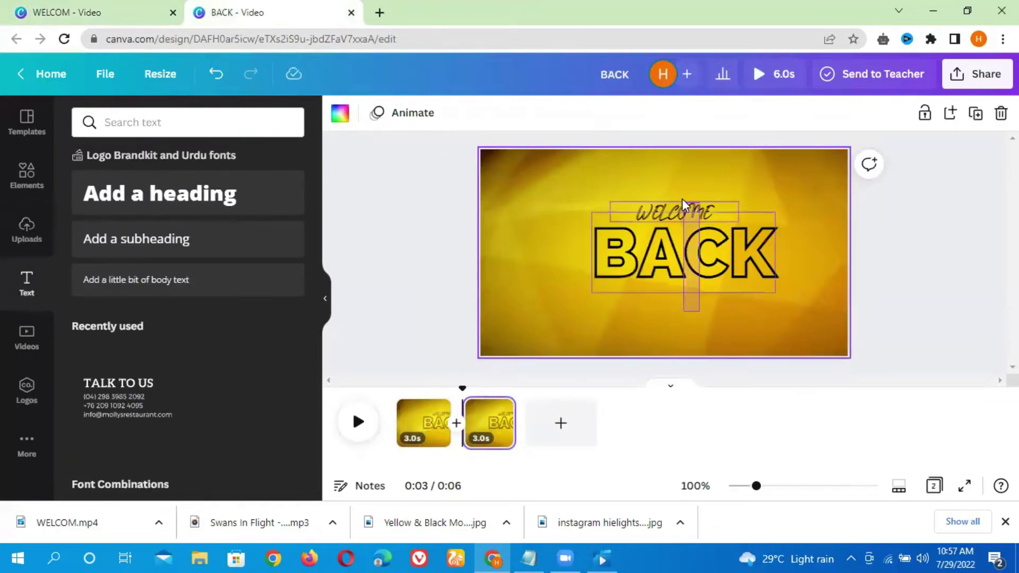
{"action": "key", "text": "Delete"}
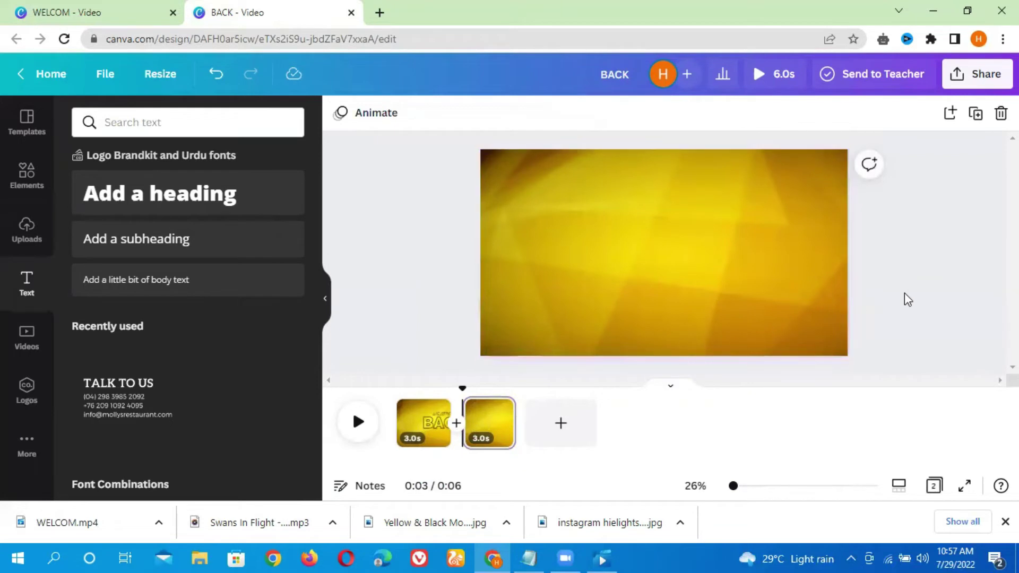
- Paste the copied "to" and MY CHANNEL texts onto page 2, removing the surplus pasted copies so only one set remains
{"action": "type", "text": "MY CHANNEL"}
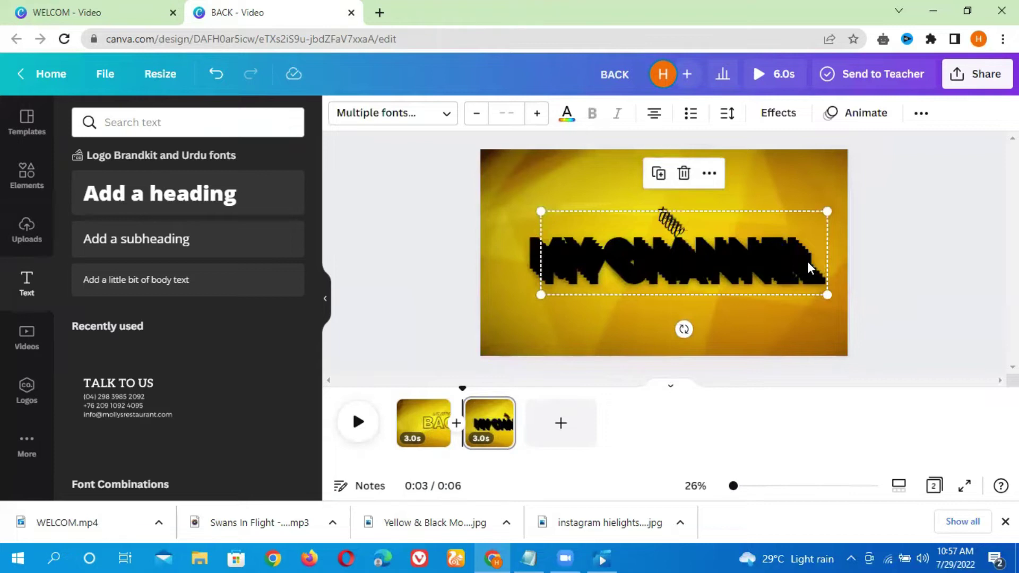
{"action": "key", "text": "Escape"}
{"action": "key", "text": "ctrl+z"}
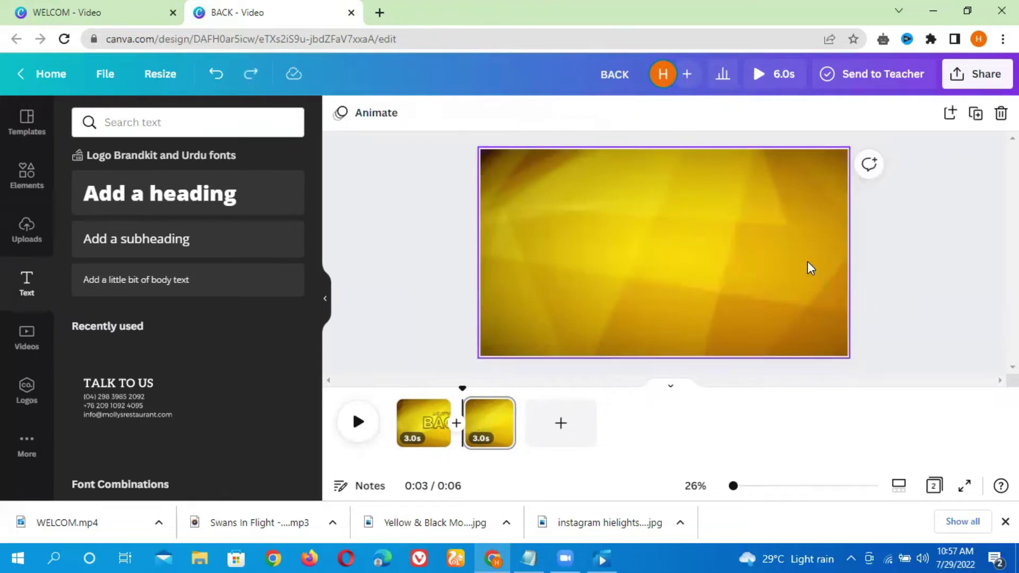
{"action": "key", "text": "ctrl+y"}
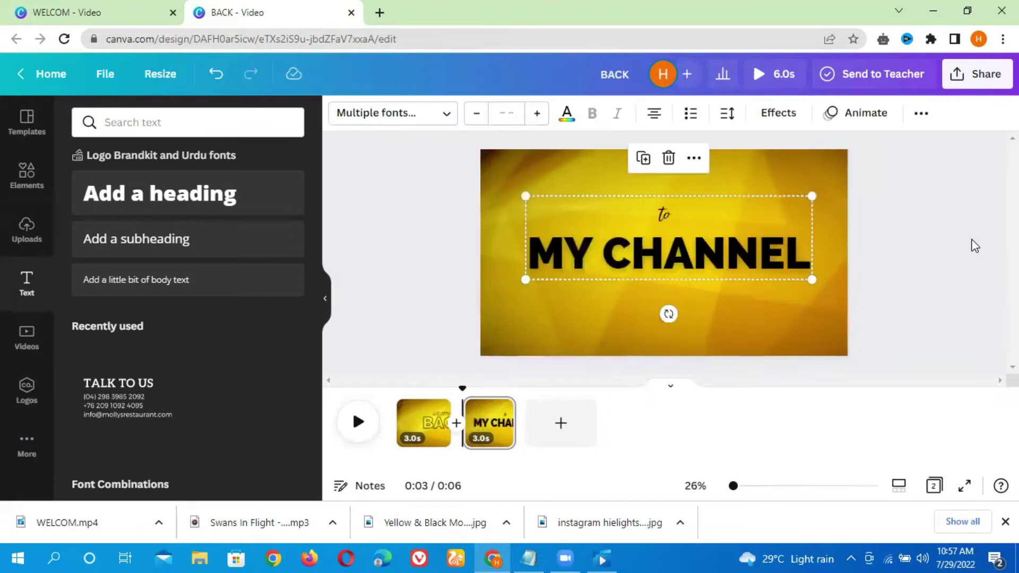
{"action": "left_click", "coordinate": [975, 245]}
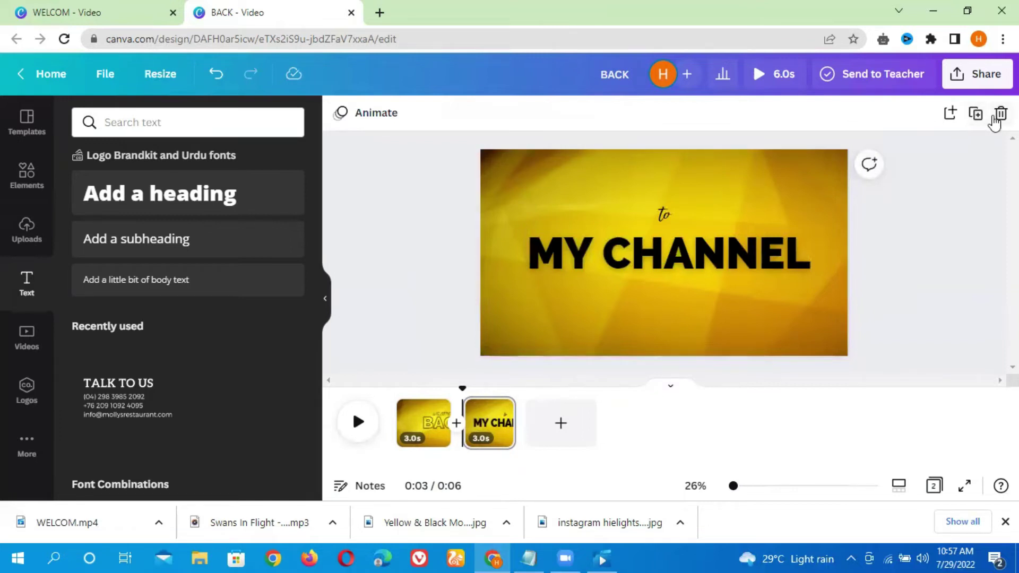
- Duplicate the MY CHANNEL page and delete the "to" and MY CHANNEL texts from the new page 3
{"action": "left_click", "coordinate": [975, 114]}
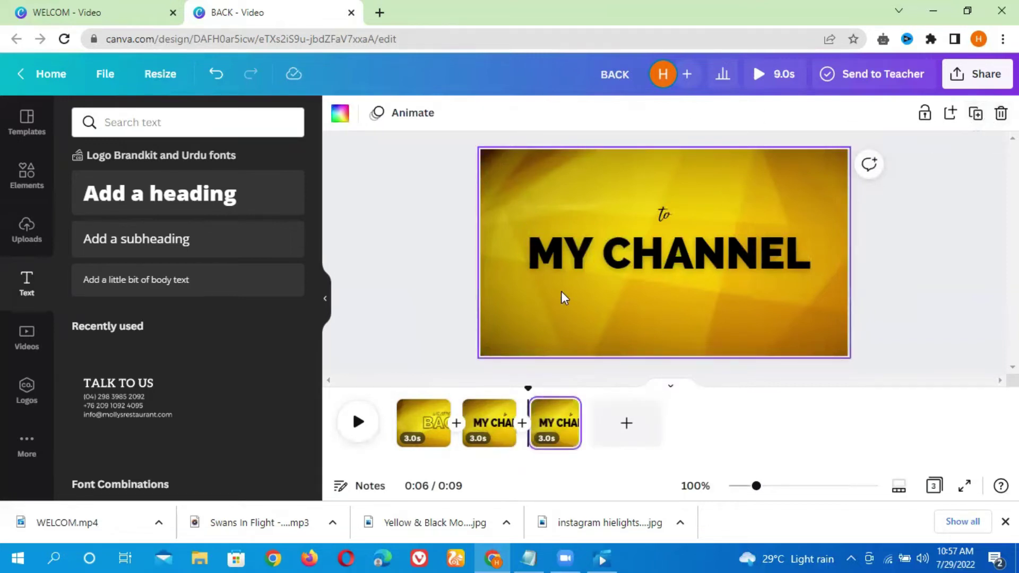
{"action": "left_click", "coordinate": [667, 200]}
{"action": "key", "text": "Delete"}
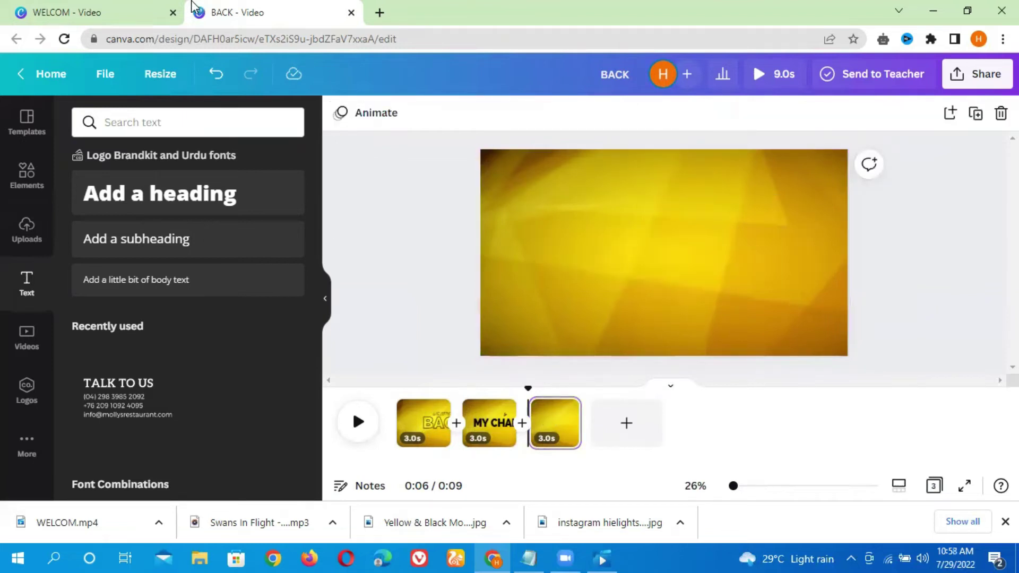
- Copy the black name text from page 3 of the WELCOM design and paste it onto page 3 of the BACK design
{"action": "left_click", "coordinate": [126, 10]}
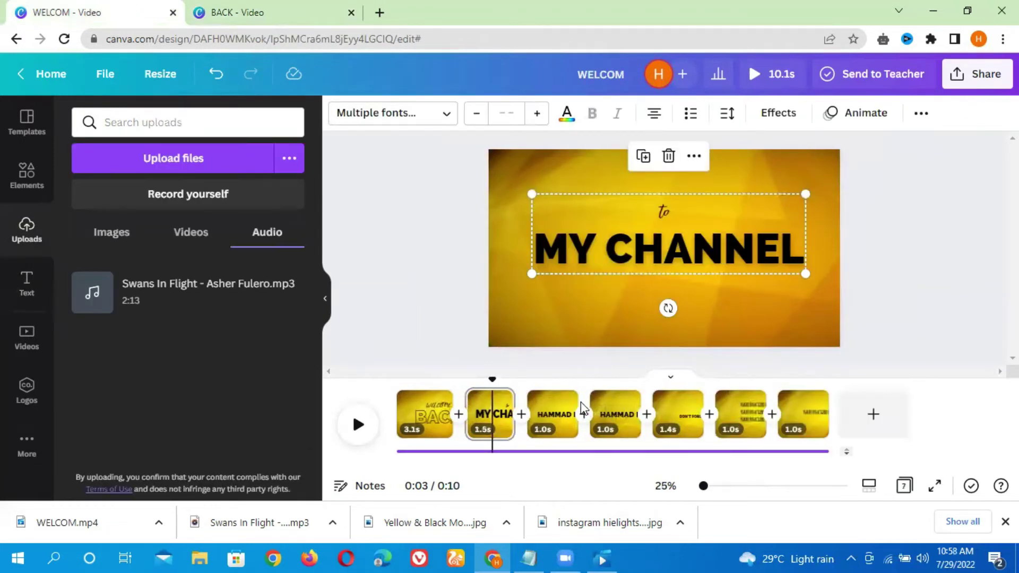
{"action": "left_click", "coordinate": [550, 420]}
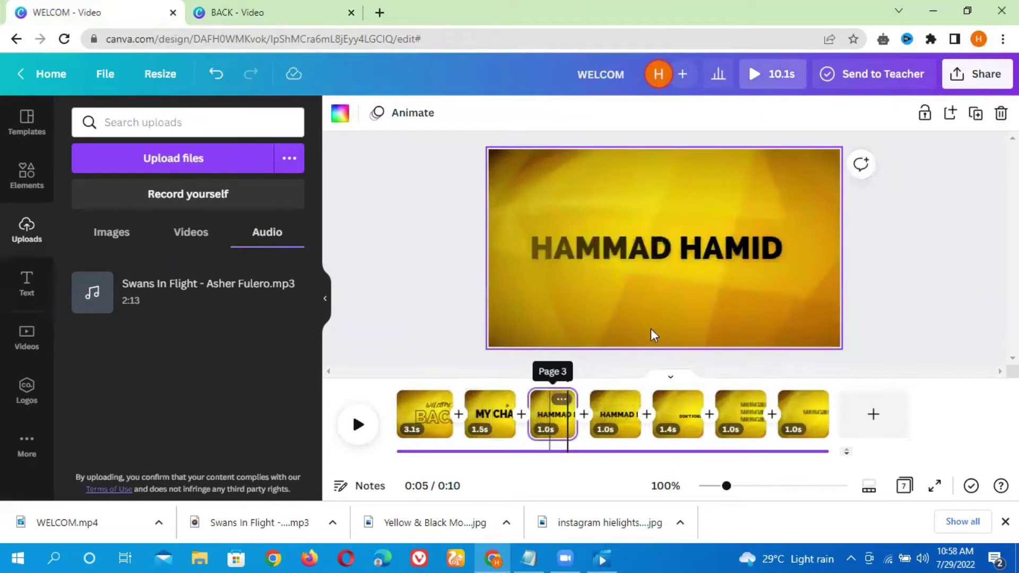
{"action": "left_click", "coordinate": [699, 250]}
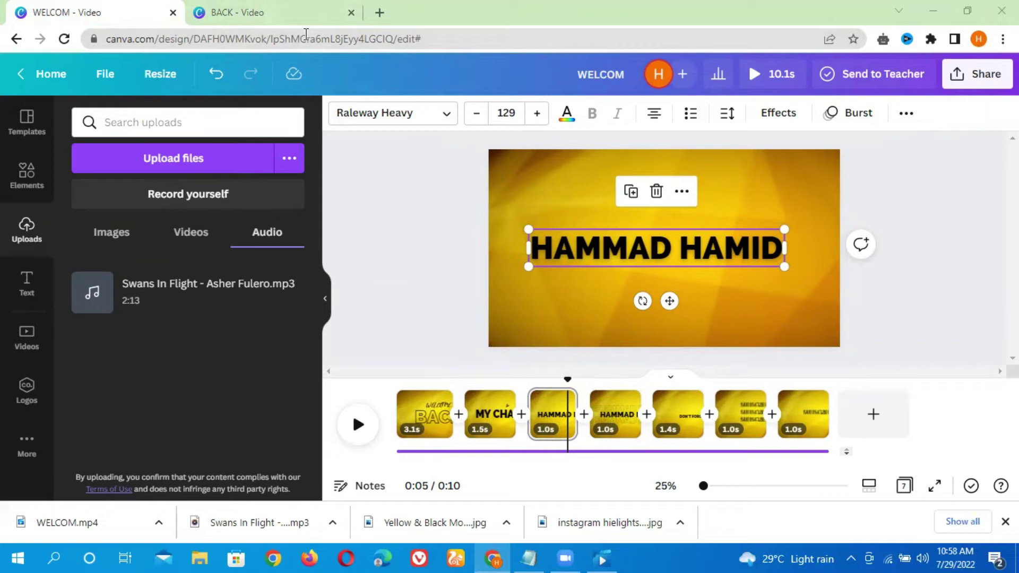
{"action": "left_click", "coordinate": [300, 13]}
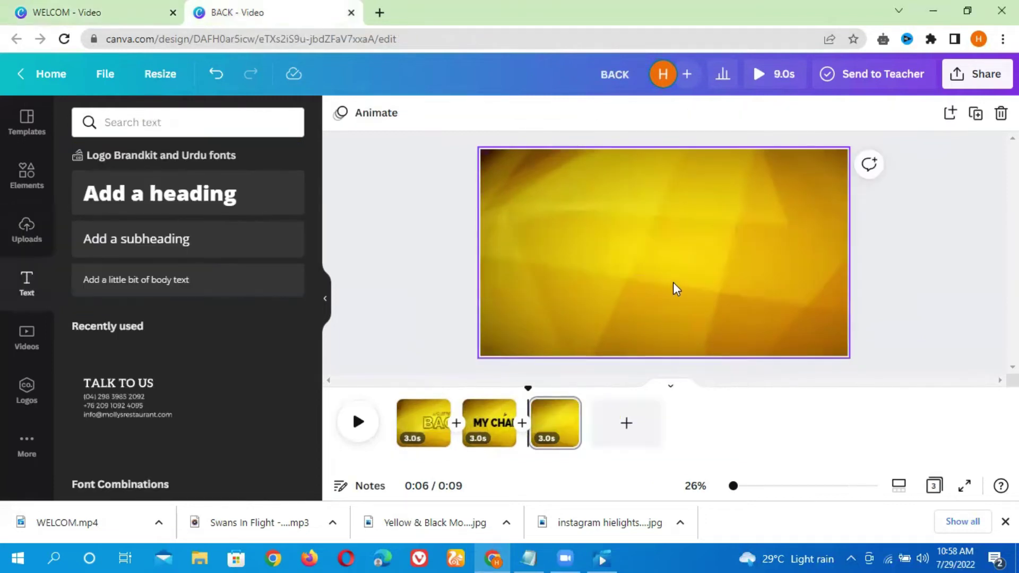
{"action": "type", "text": "HAMMAD HAMID"}
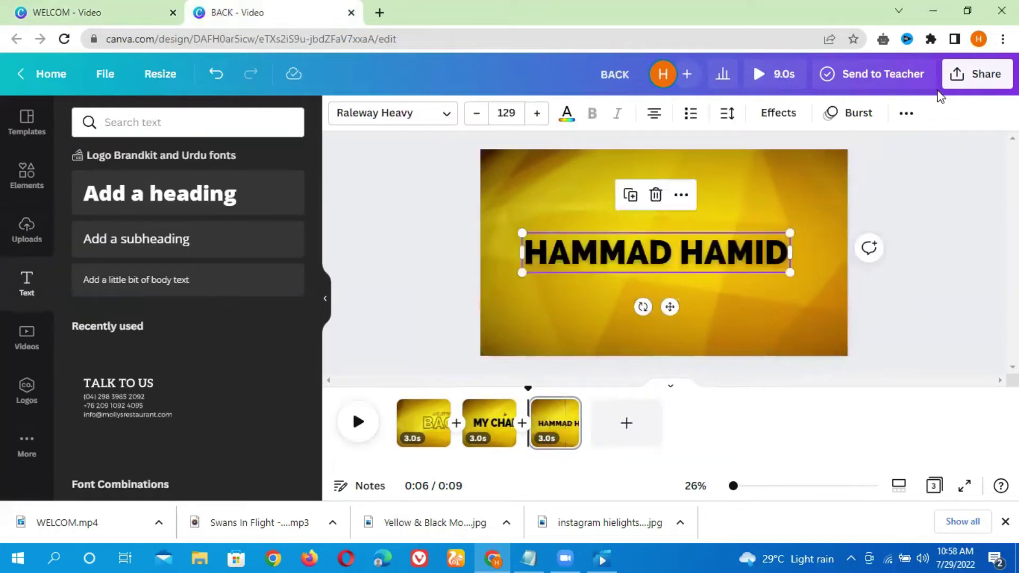
{"action": "left_click", "coordinate": [921, 242]}
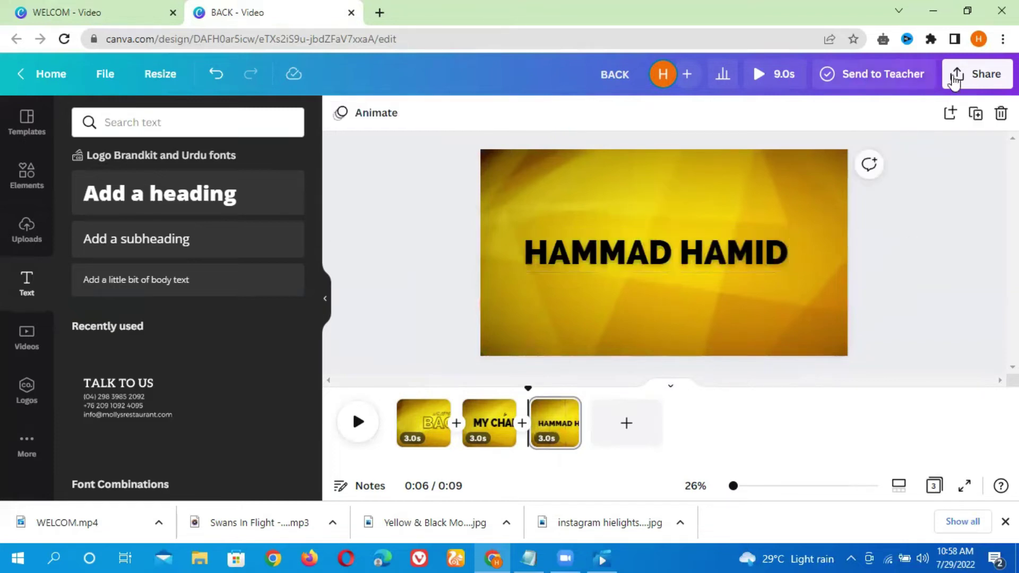
- Duplicate page 3 and delete the name text from the new page 4
{"action": "left_click", "coordinate": [979, 117]}
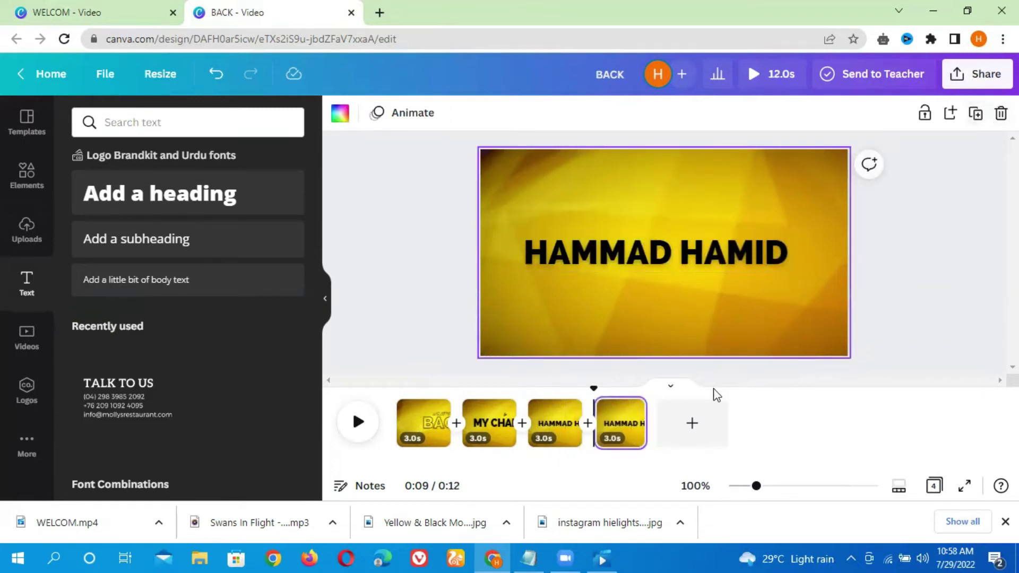
{"action": "left_click", "coordinate": [699, 263]}
{"action": "key", "text": "Delete"}
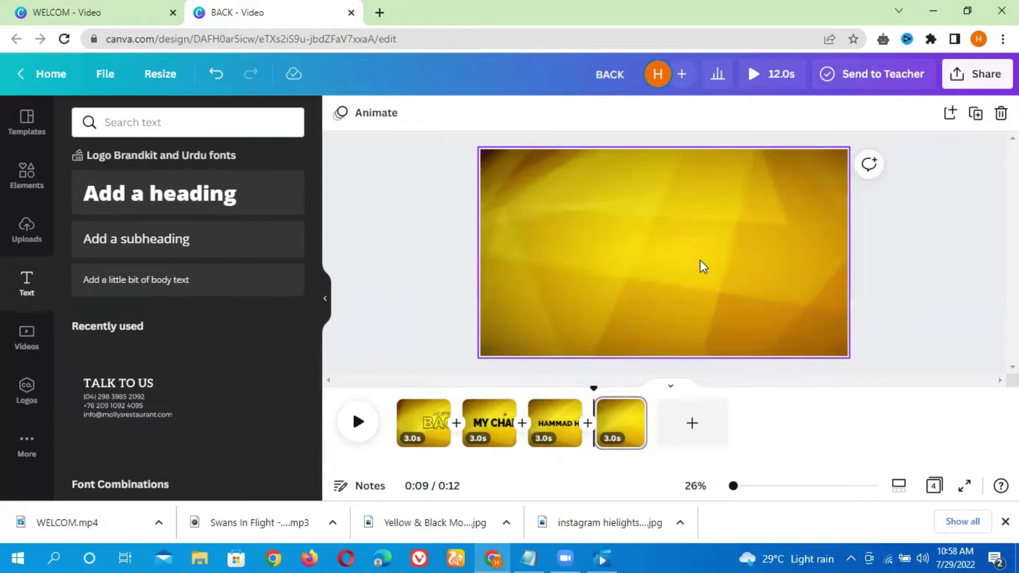
- On page 4 of the WELCOM design, select the upper outlined name text
{"action": "left_click", "coordinate": [77, 8]}
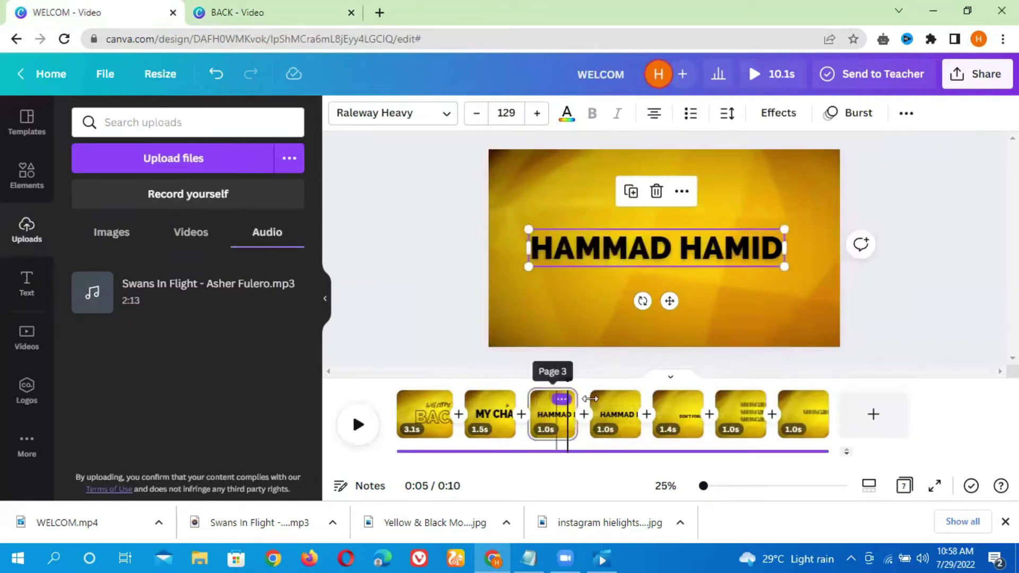
{"action": "left_click", "coordinate": [627, 414]}
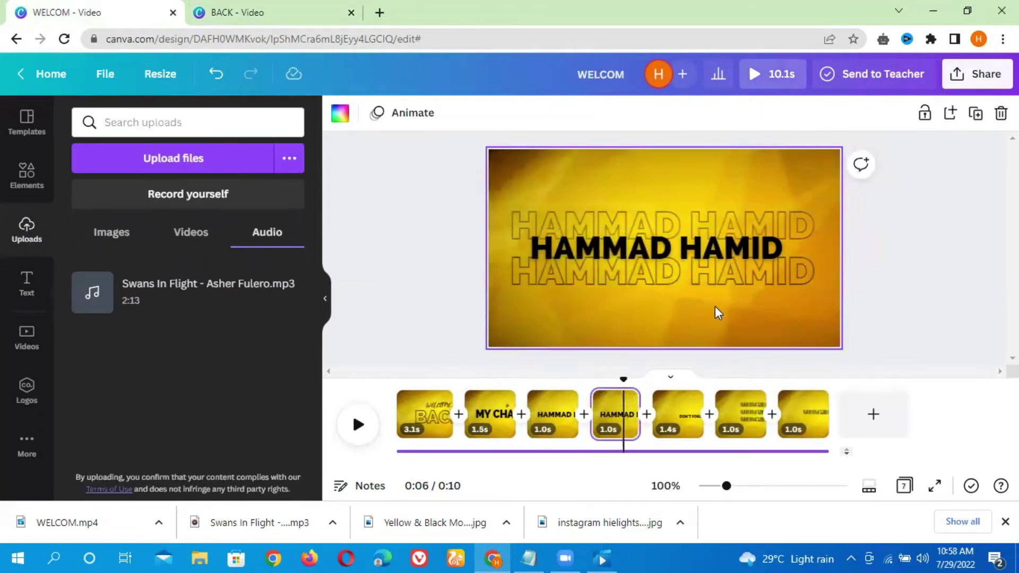
{"action": "left_click_drag", "start_coordinate": [661, 189], "coordinate": [710, 163]}
{"action": "left_click", "coordinate": [666, 256]}
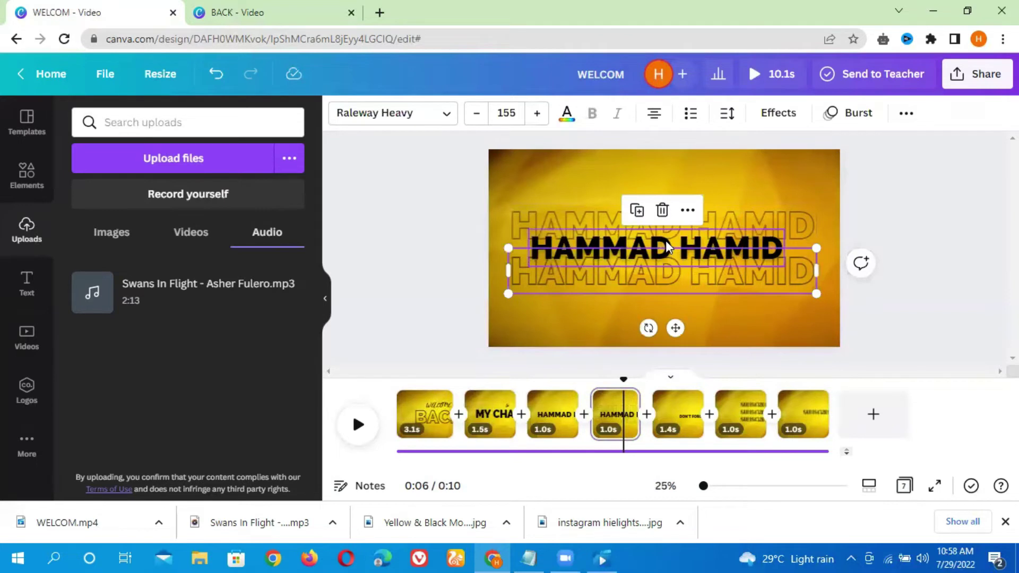
{"action": "left_click", "coordinate": [666, 241]}
{"action": "left_click", "coordinate": [718, 223]}
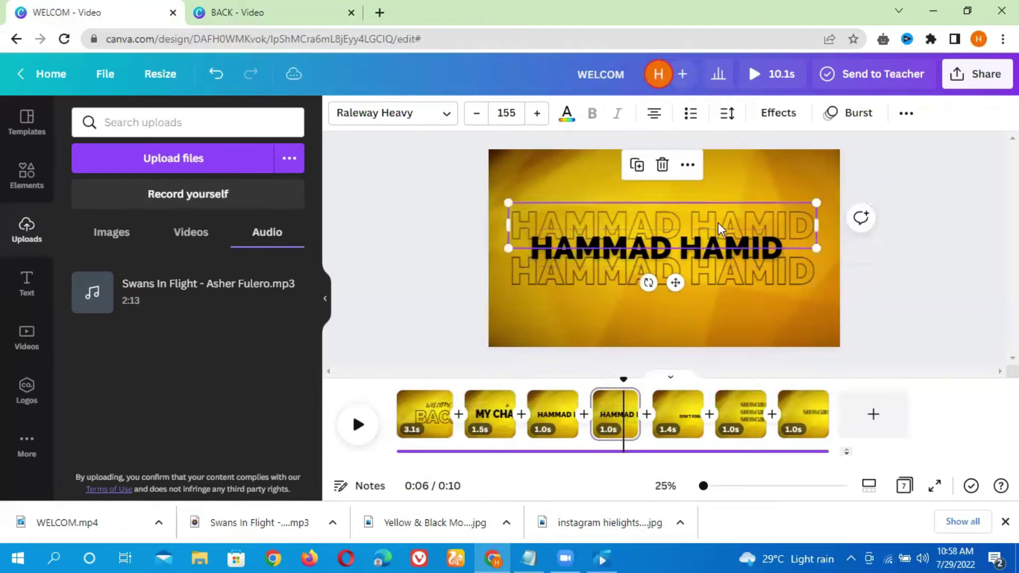
- Try the Splice and None effects on the upper outlined name text, and reapply the Hollow effect
{"action": "left_click", "coordinate": [788, 118]}
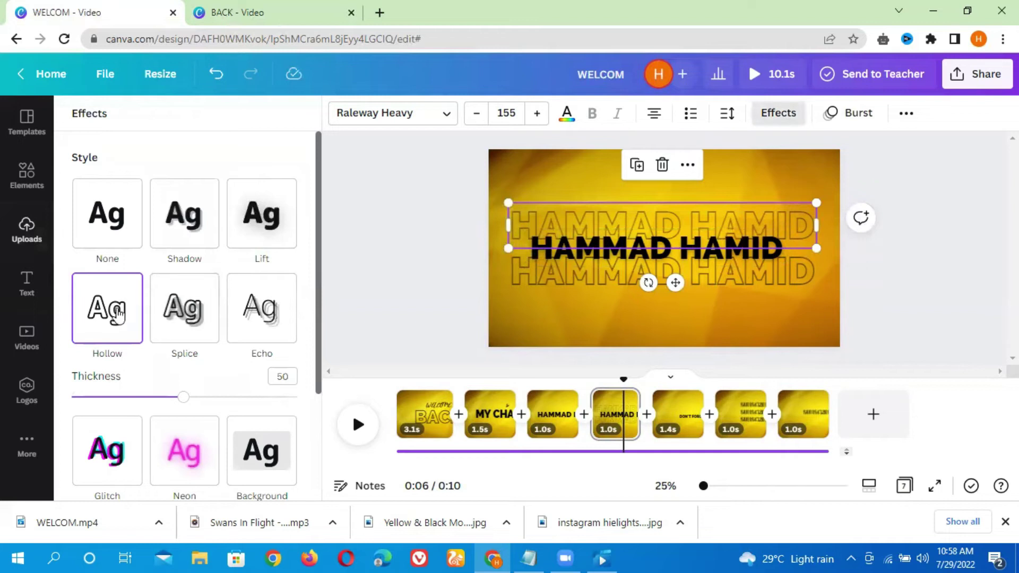
{"action": "left_click", "coordinate": [166, 316]}
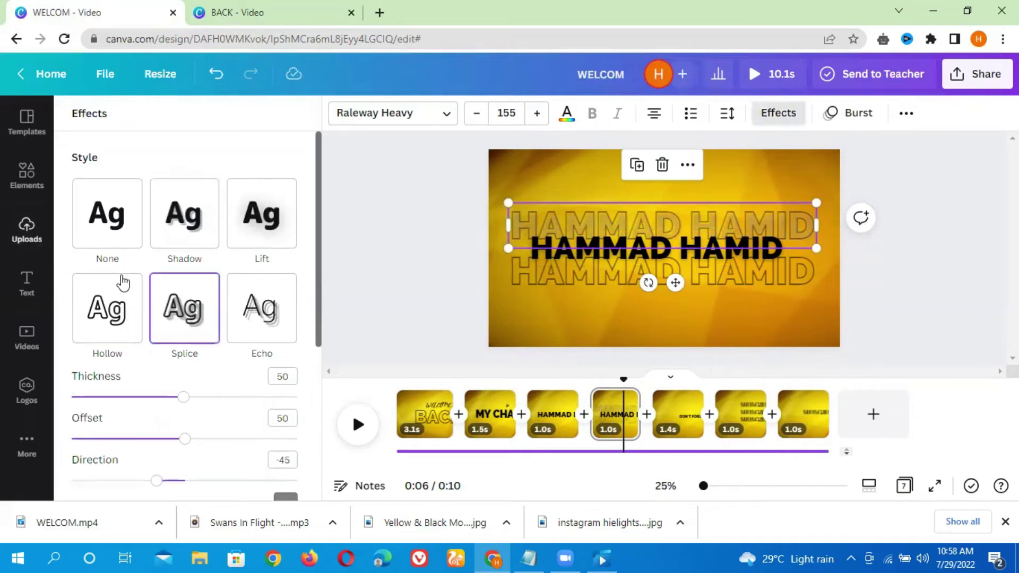
{"action": "left_click", "coordinate": [96, 240]}
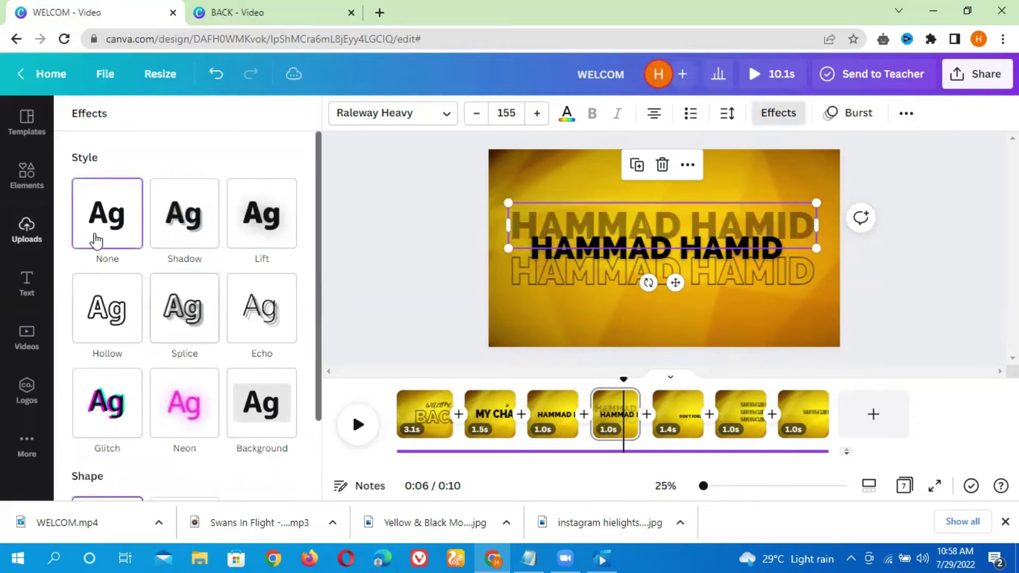
{"action": "left_click", "coordinate": [117, 321]}
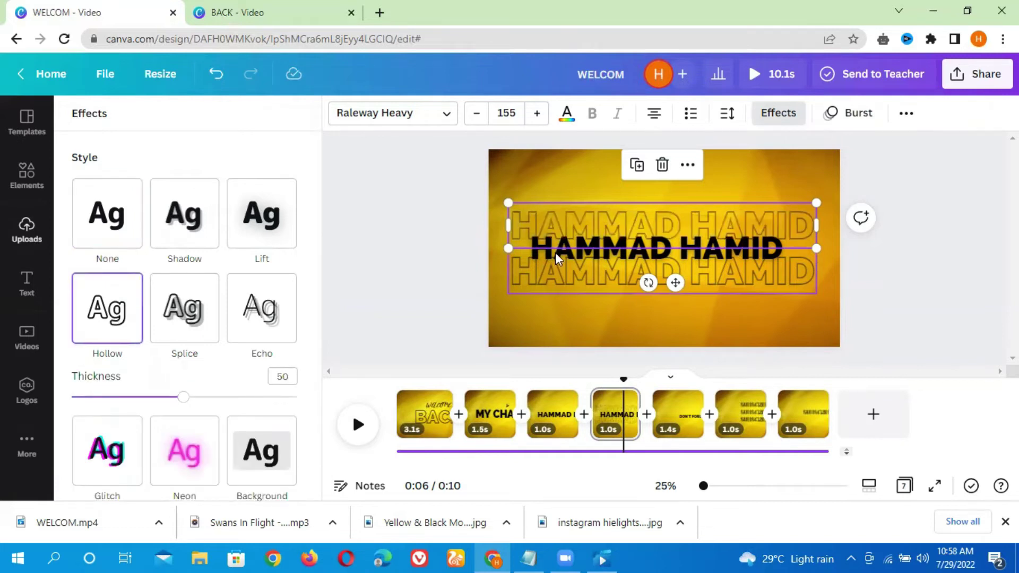
- Examine the additional formatting options of the outlined name text, such as position and transparency, under magnification
{"action": "left_click", "coordinate": [901, 119]}
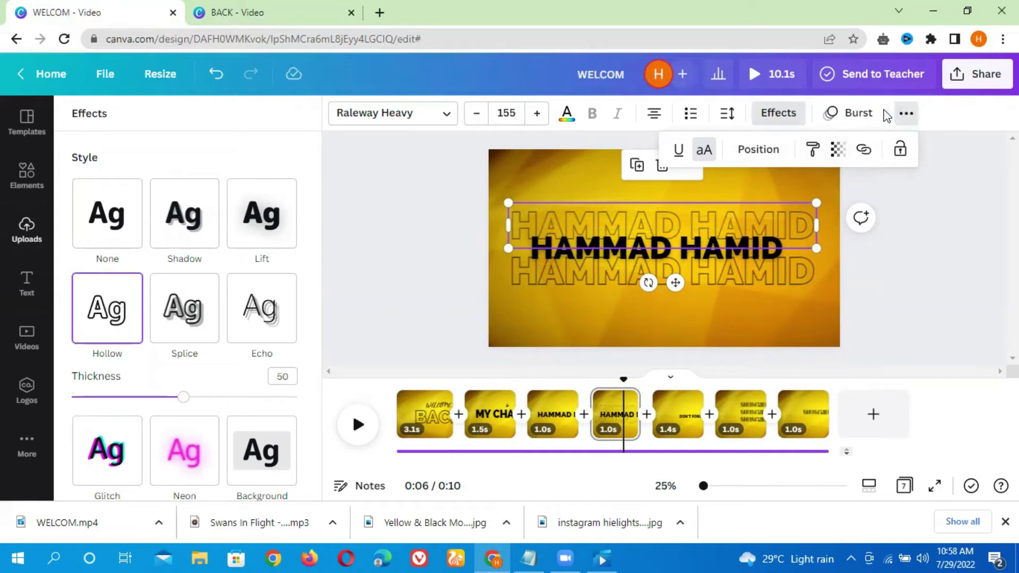
{"action": "key", "text": "super+equal"}
{"action": "key", "text": "super+equal"}
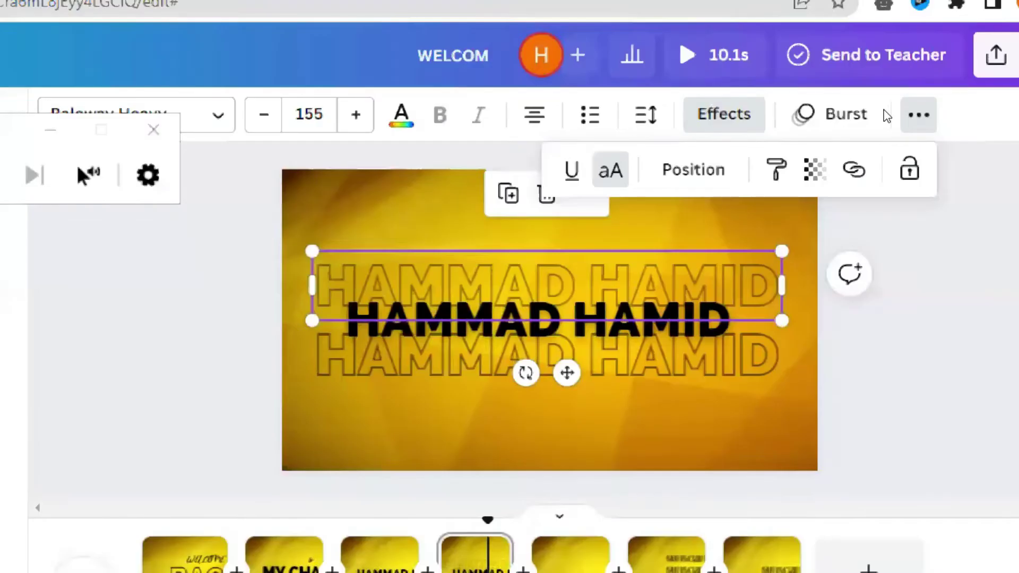
{"action": "key", "text": "super+equal"}
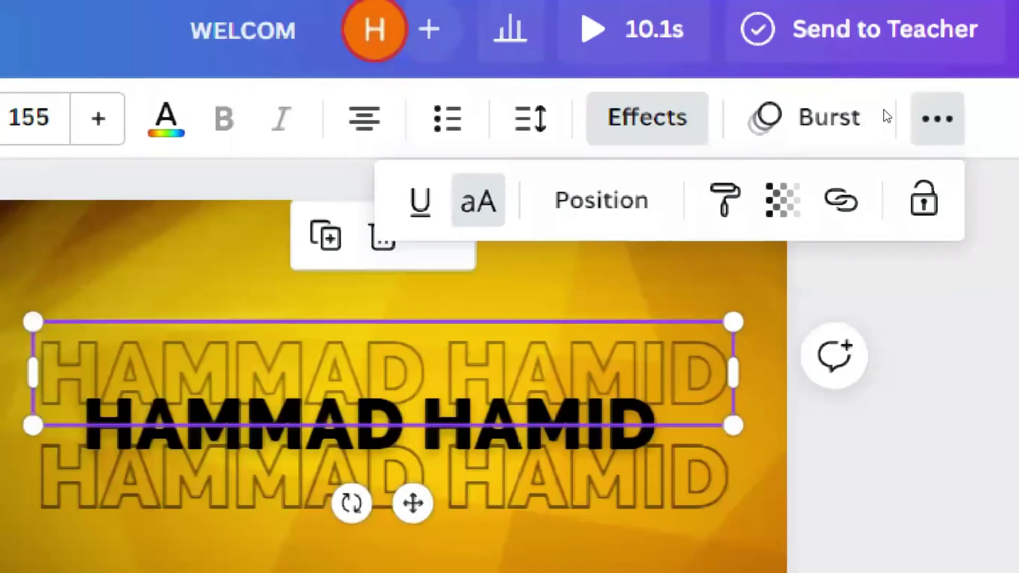
{"action": "key", "text": "super+minus"}
{"action": "key", "text": "super+minus"}
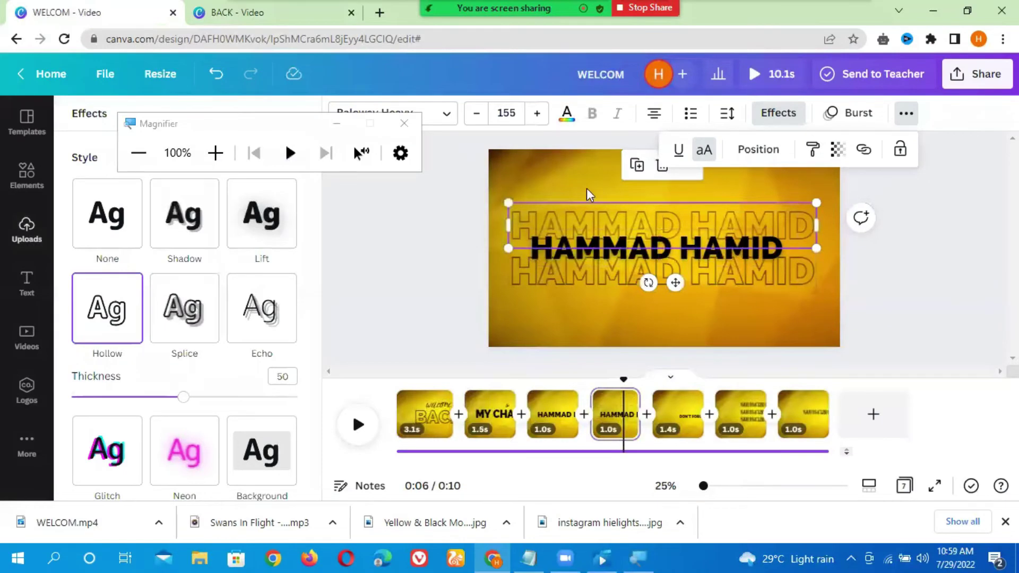
{"action": "left_click", "coordinate": [404, 123]}
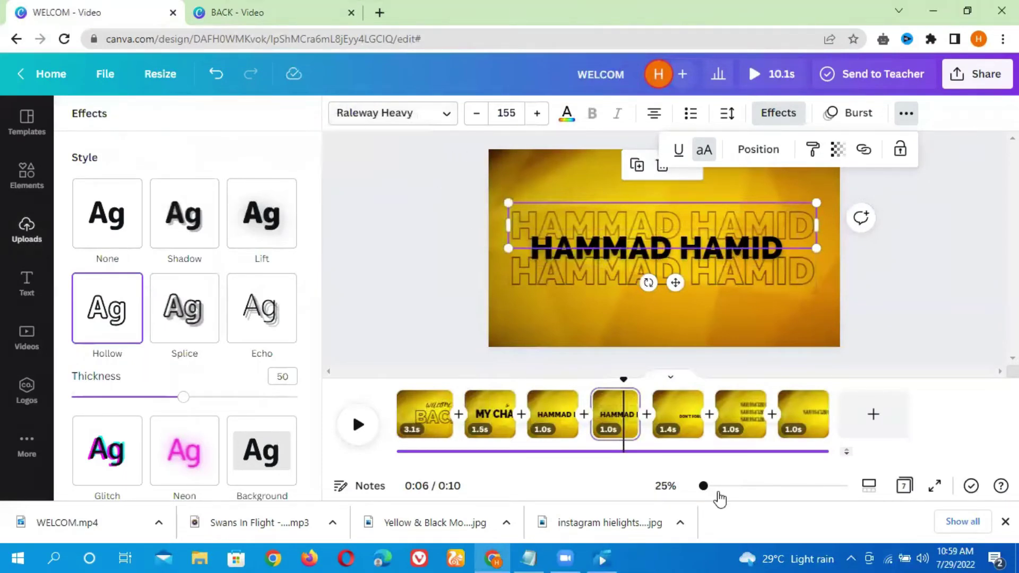
{"action": "key", "text": "Escape"}
- Copy all three name texts from page 4 of the WELCOM design and paste them onto page 4 of the BACK design
{"action": "left_click_drag", "start_coordinate": [704, 314], "coordinate": [700, 192]}
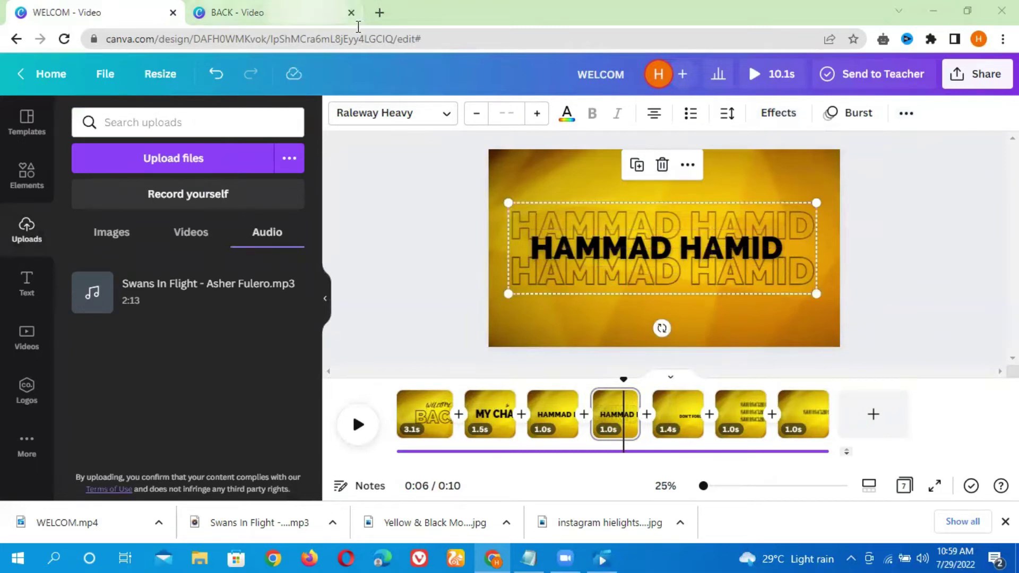
{"action": "left_click", "coordinate": [318, 13]}
{"action": "key", "text": "ctrl+v"}
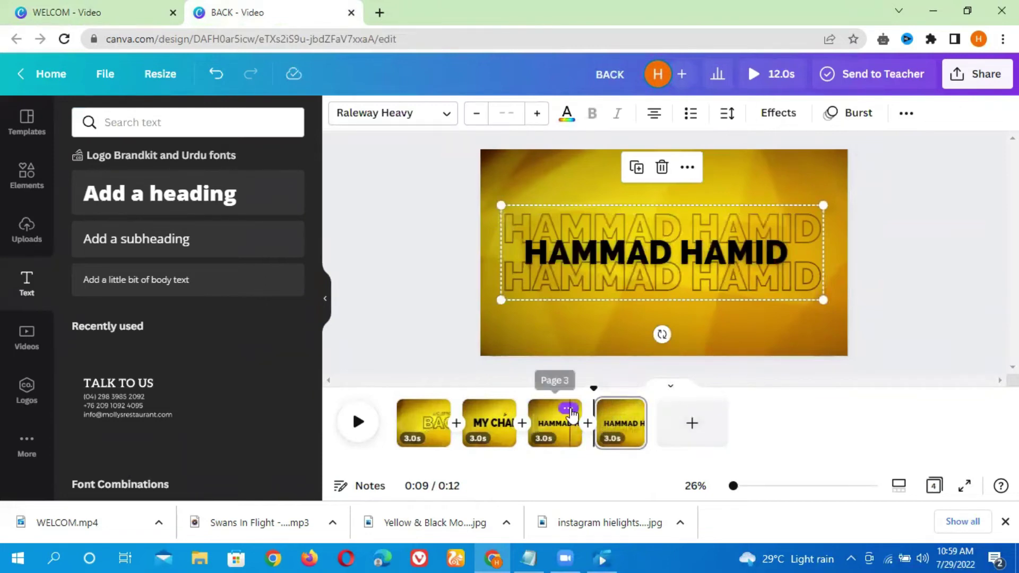
{"action": "left_click", "coordinate": [894, 175]}
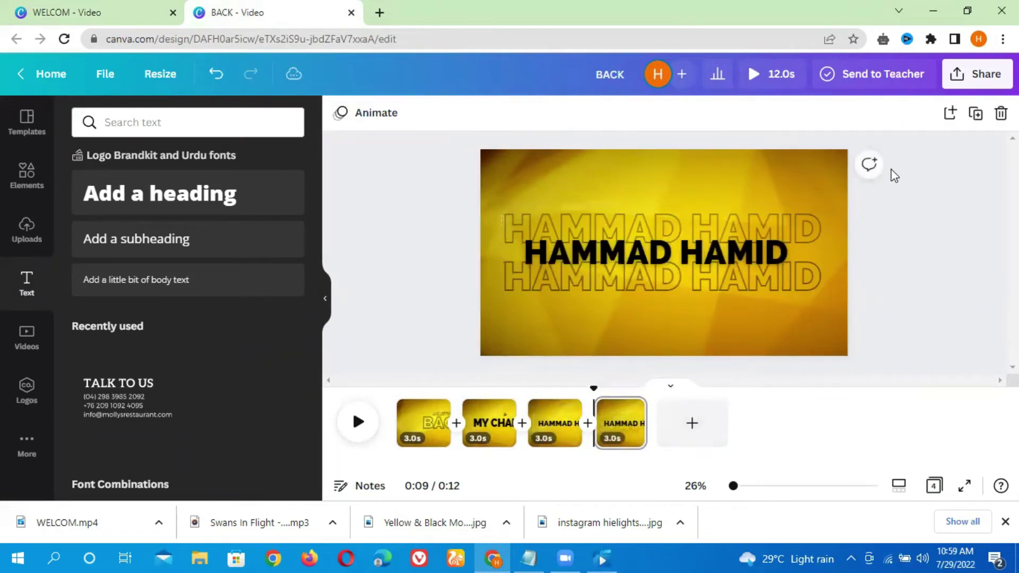
- Duplicate page 4 and delete the three name texts from the new page 5
{"action": "left_click", "coordinate": [973, 114]}
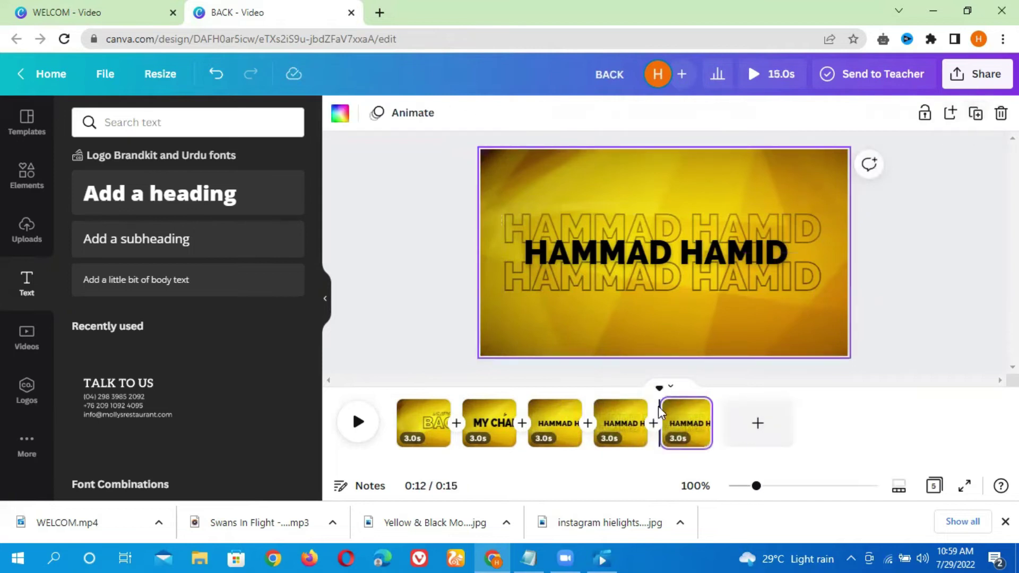
{"action": "left_click", "coordinate": [683, 414]}
{"action": "left_click", "coordinate": [643, 195]}
{"action": "key", "text": "Delete"}
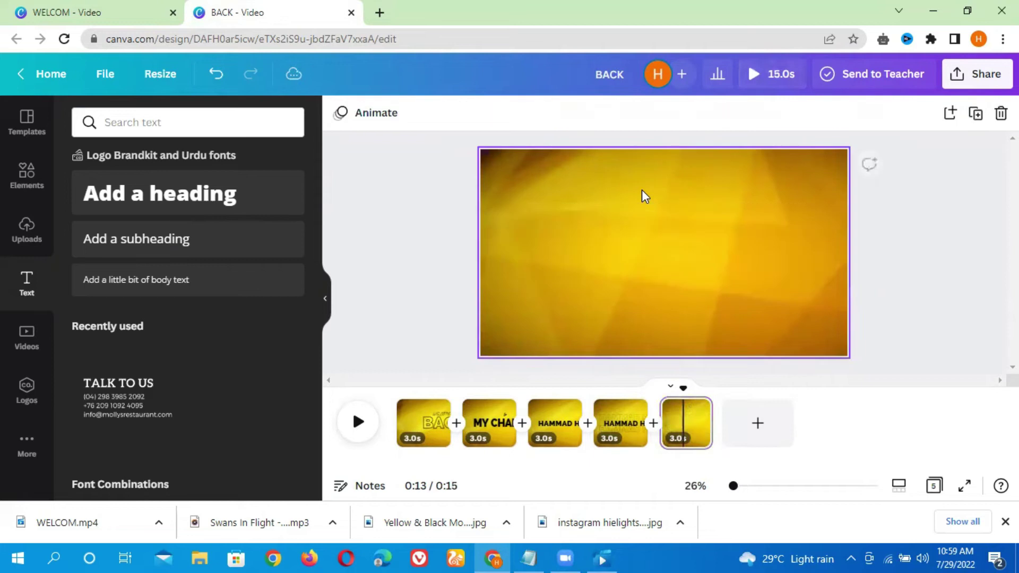
- Copy the DON'T FORGET text from page 5 of the WELCOM design and paste it onto page 5 of the BACK design
{"action": "left_click", "coordinate": [153, 12]}
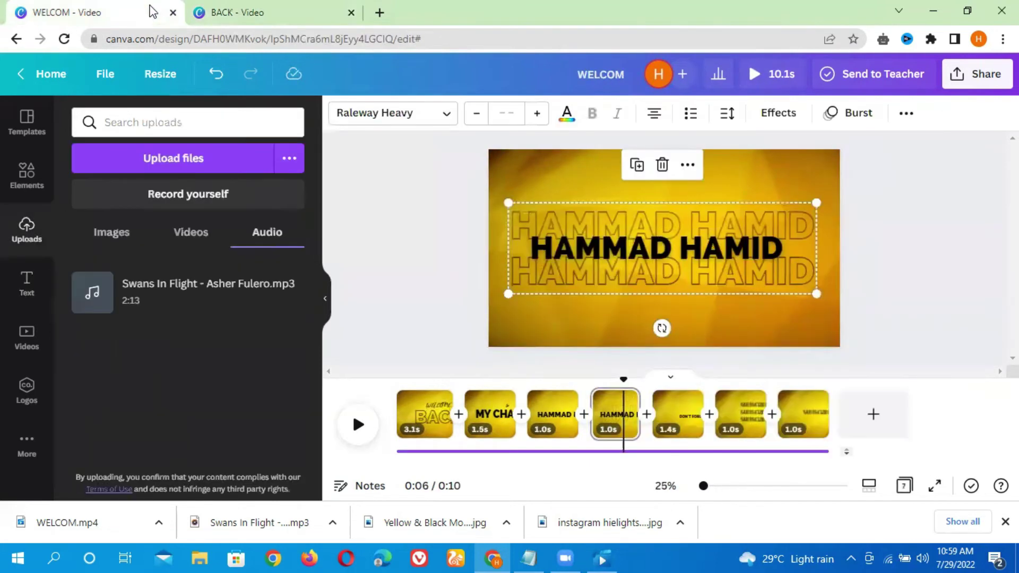
{"action": "left_click", "coordinate": [687, 419]}
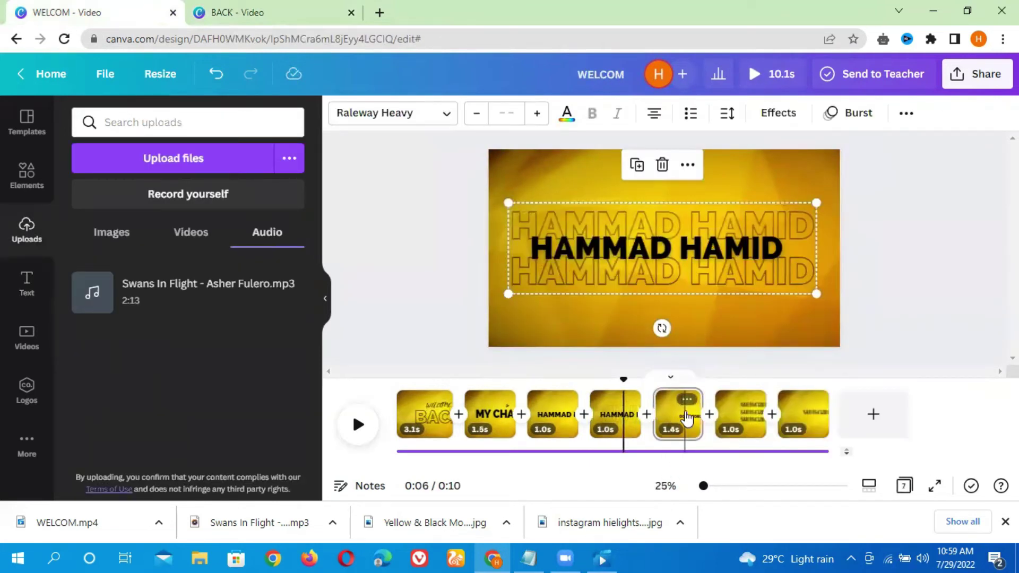
{"action": "left_click", "coordinate": [673, 264]}
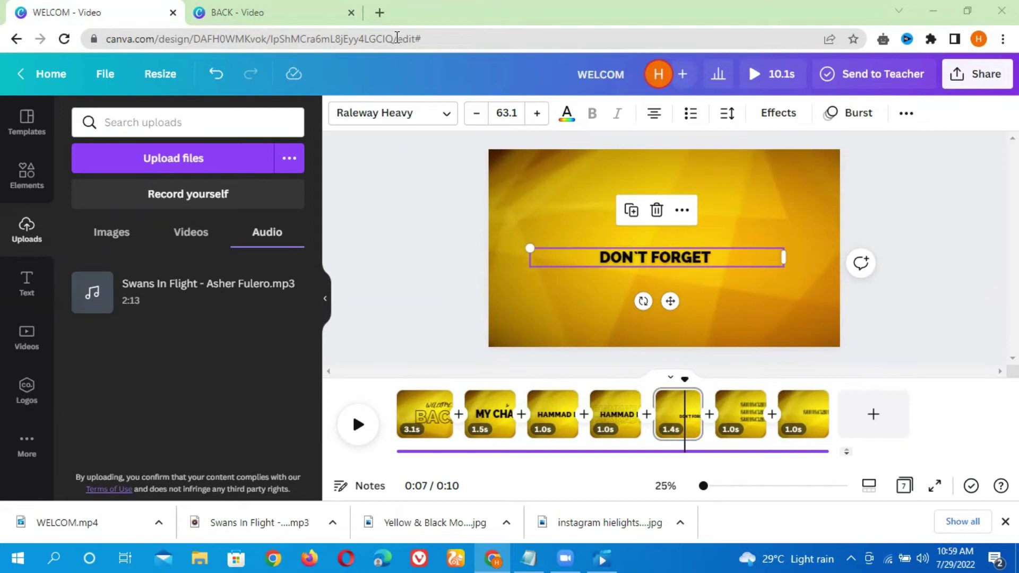
{"action": "left_click", "coordinate": [276, 12]}
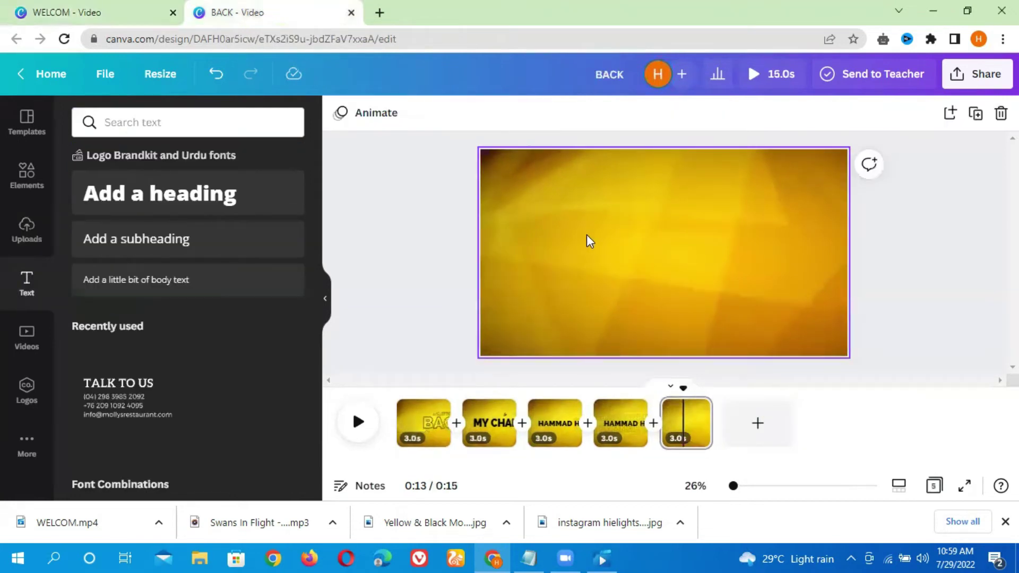
{"action": "type", "text": "DON'T FORGET"}
{"action": "left_click", "coordinate": [936, 285]}
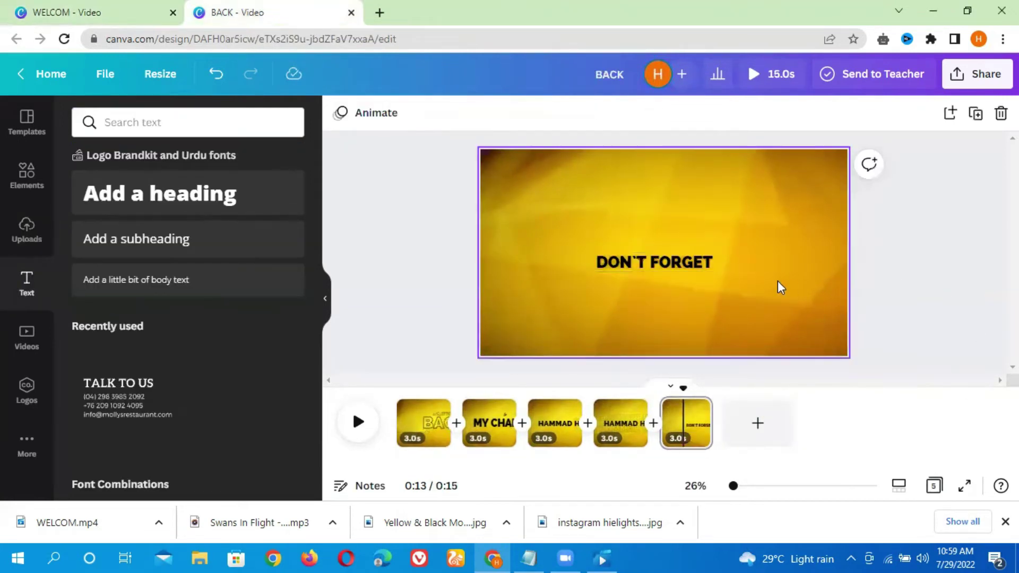
{"action": "left_click", "coordinate": [686, 260]}
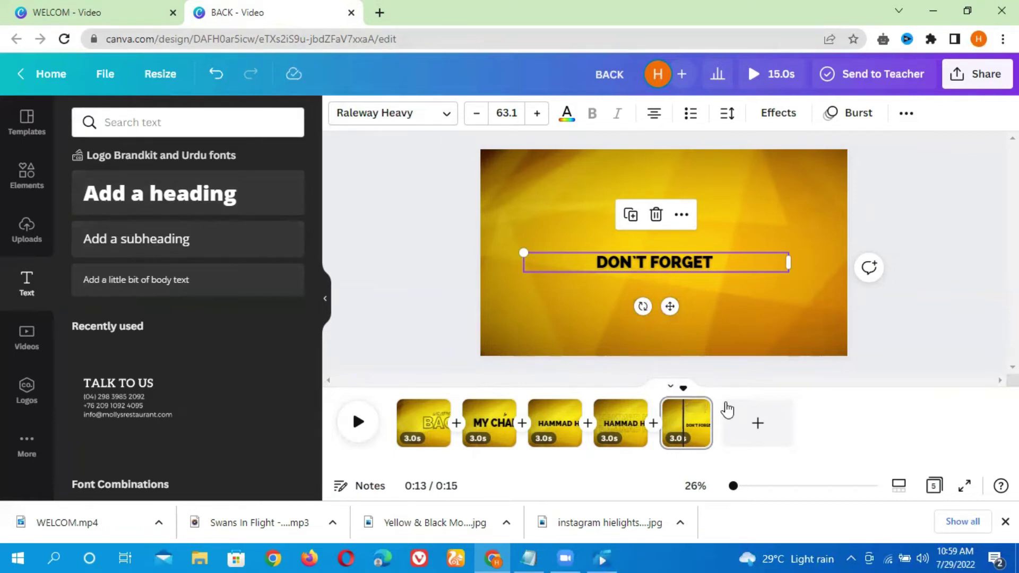
{"action": "left_click", "coordinate": [879, 222]}
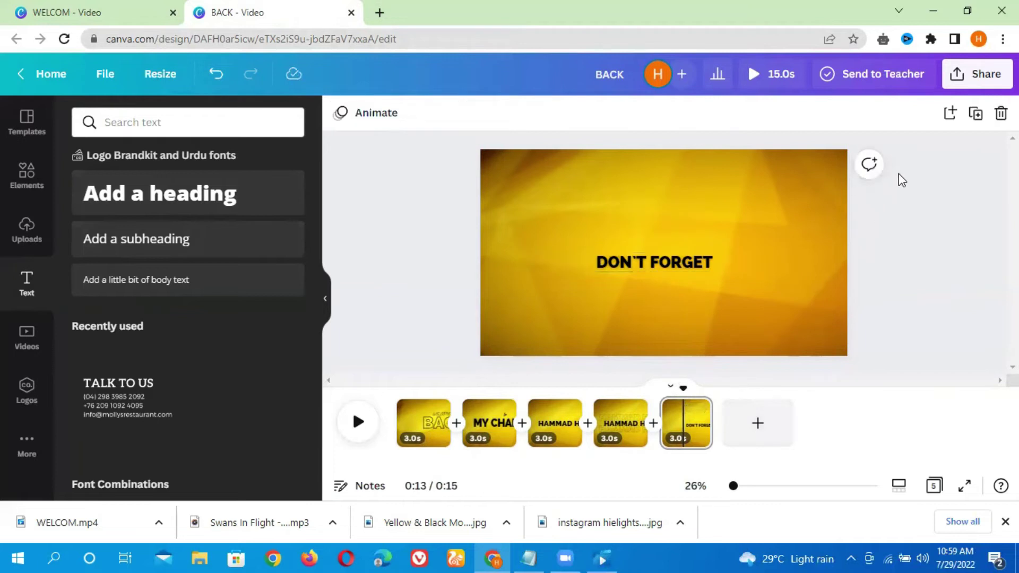
- Duplicate page 5 of the BACK design and copy the three SUBSCRIBE texts from page 6 of the WELCOM design
{"action": "left_click", "coordinate": [976, 114]}
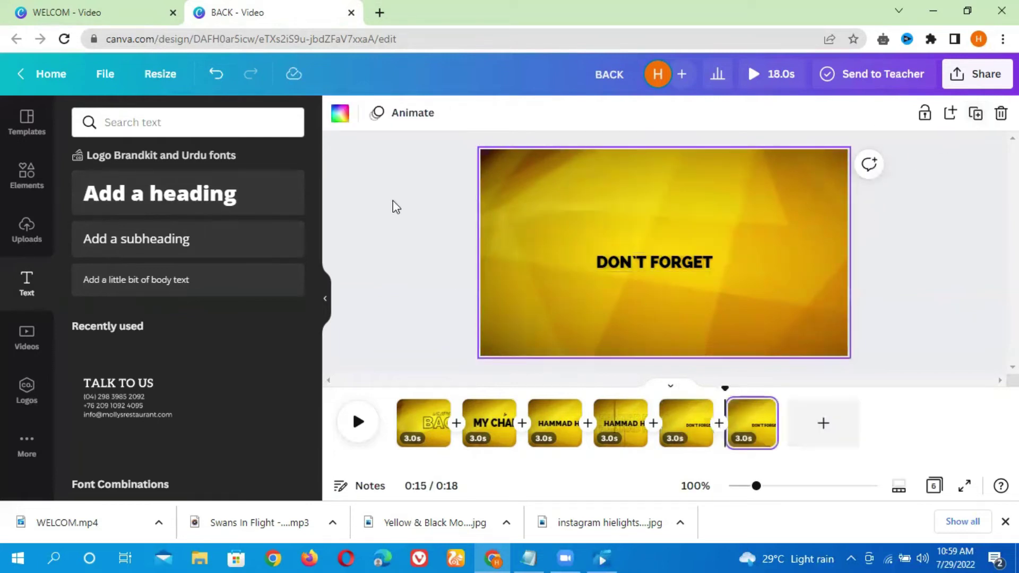
{"action": "left_click", "coordinate": [42, 8]}
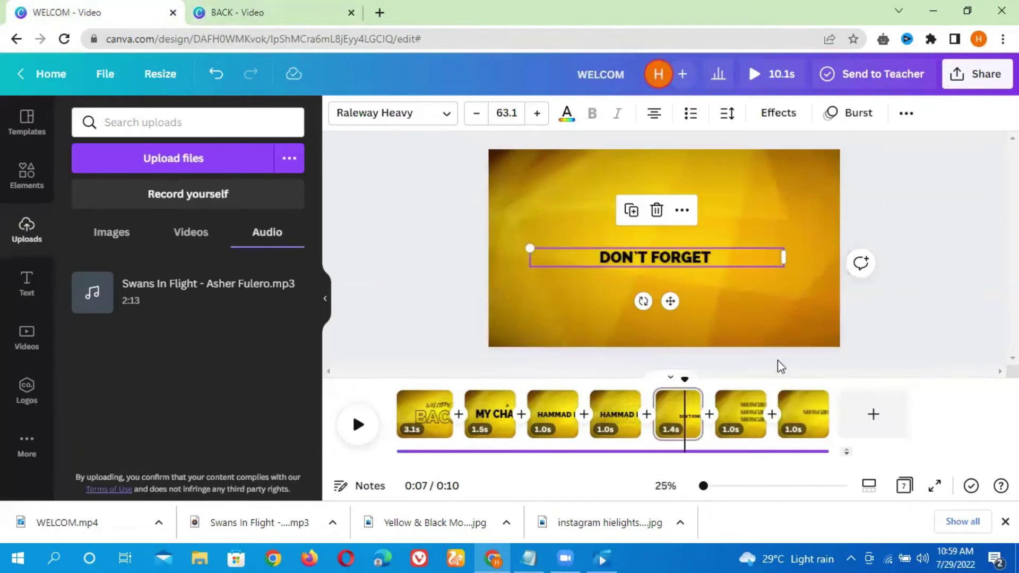
{"action": "left_click", "coordinate": [738, 372]}
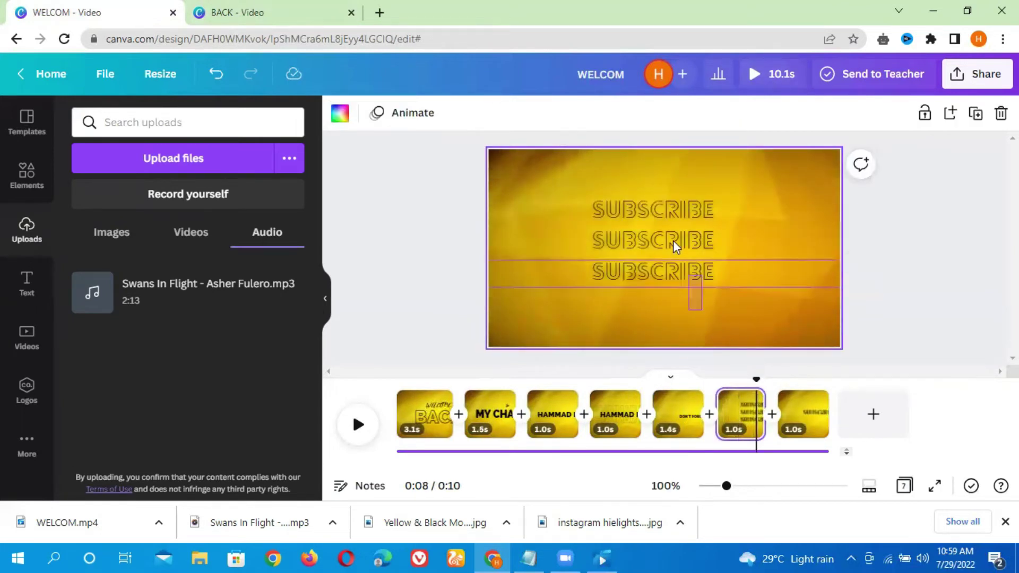
{"action": "left_click", "coordinate": [657, 177]}
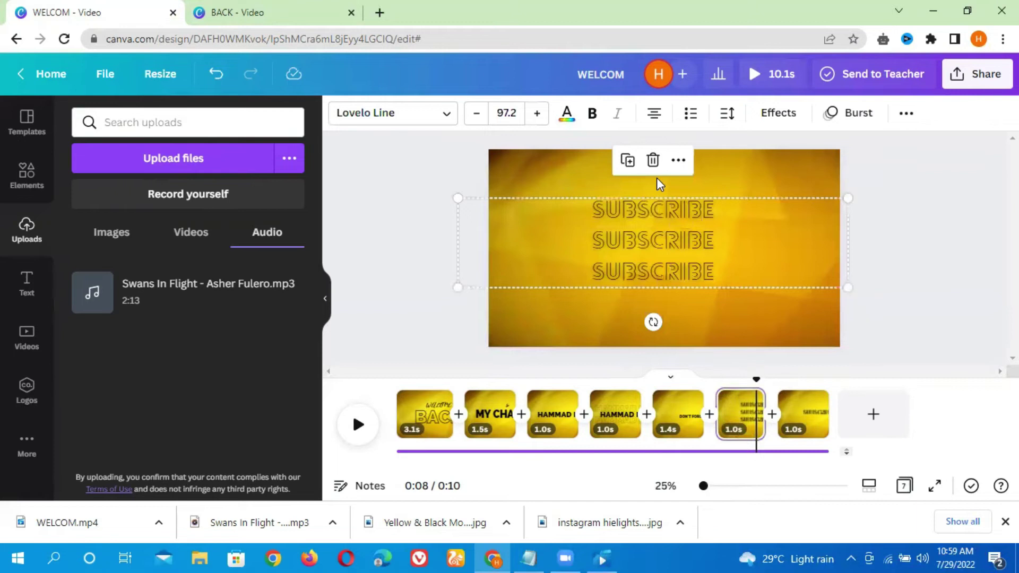
{"action": "left_click", "coordinate": [276, 12]}
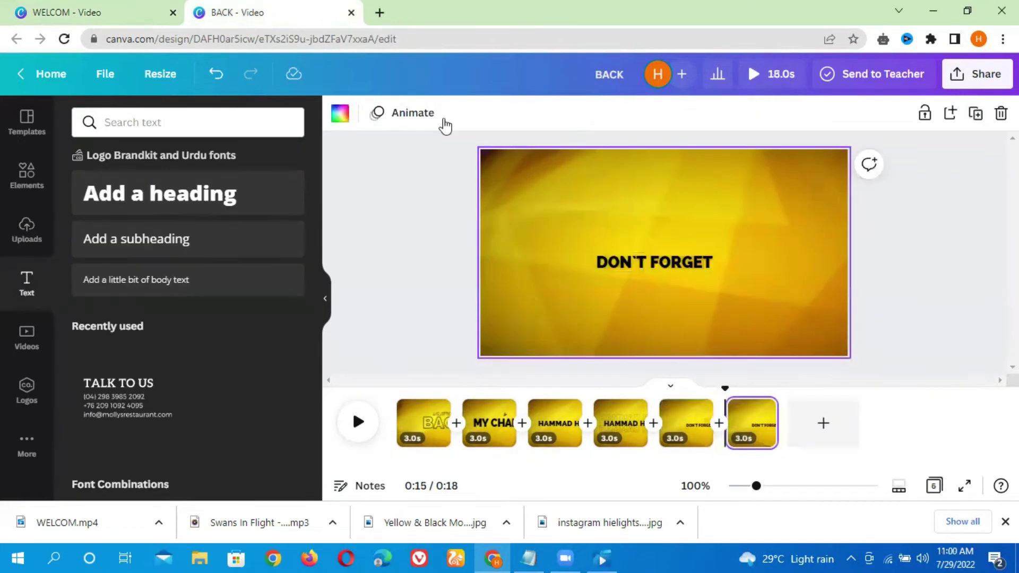
- Replace the DON'T FORGET text on page 6 of the BACK design with the three copied SUBSCRIBE texts
{"action": "left_click", "coordinate": [748, 424]}
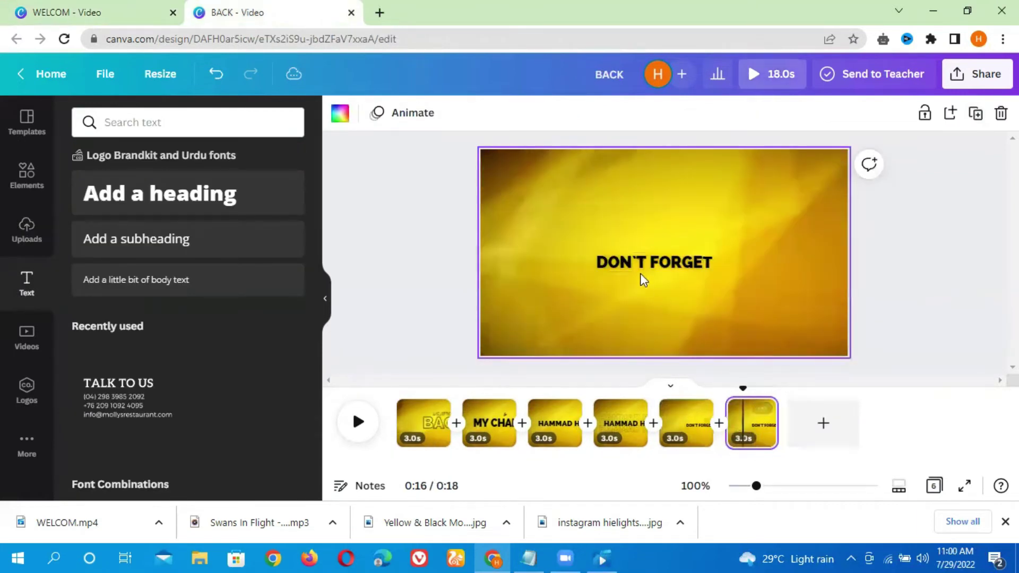
{"action": "left_click", "coordinate": [639, 261]}
{"action": "key", "text": "Delete"}
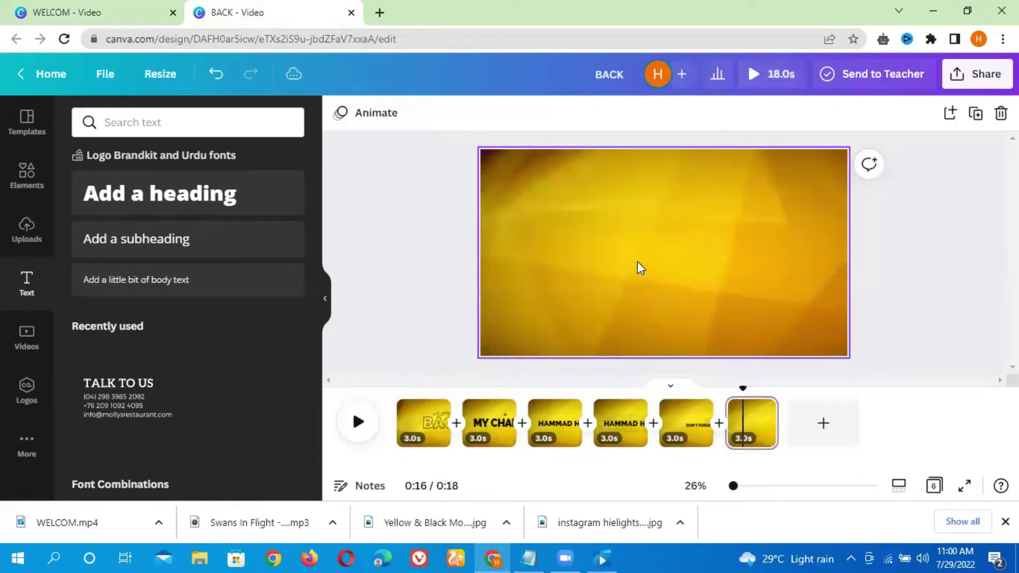
{"action": "key", "text": "ctrl+v"}
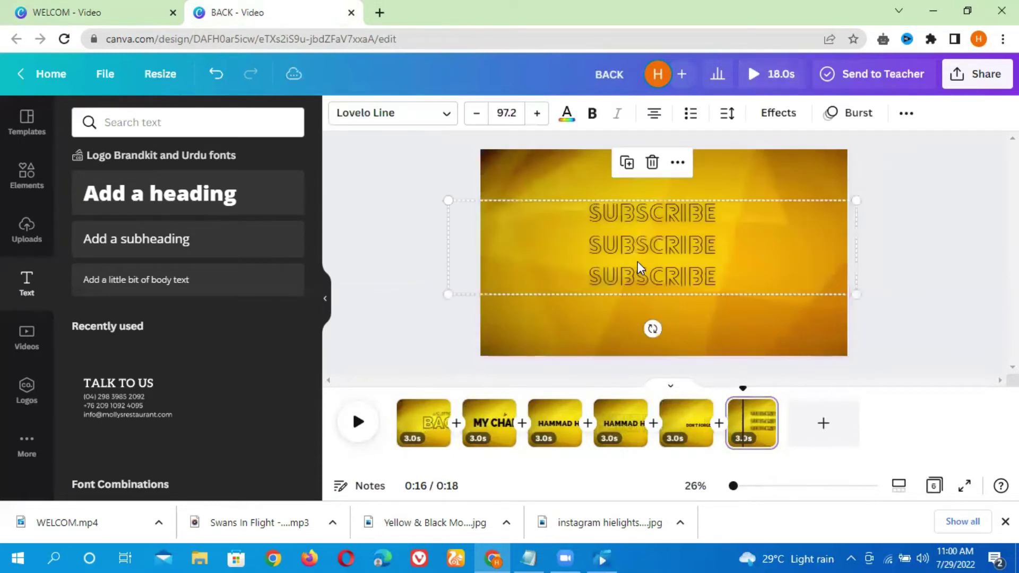
{"action": "left_click", "coordinate": [962, 313]}
- Following page 7 of the WELCOM design, duplicate page 6 of BACK and delete the upper and lower SUBSCRIBE texts from the copy
{"action": "left_click", "coordinate": [114, 9]}
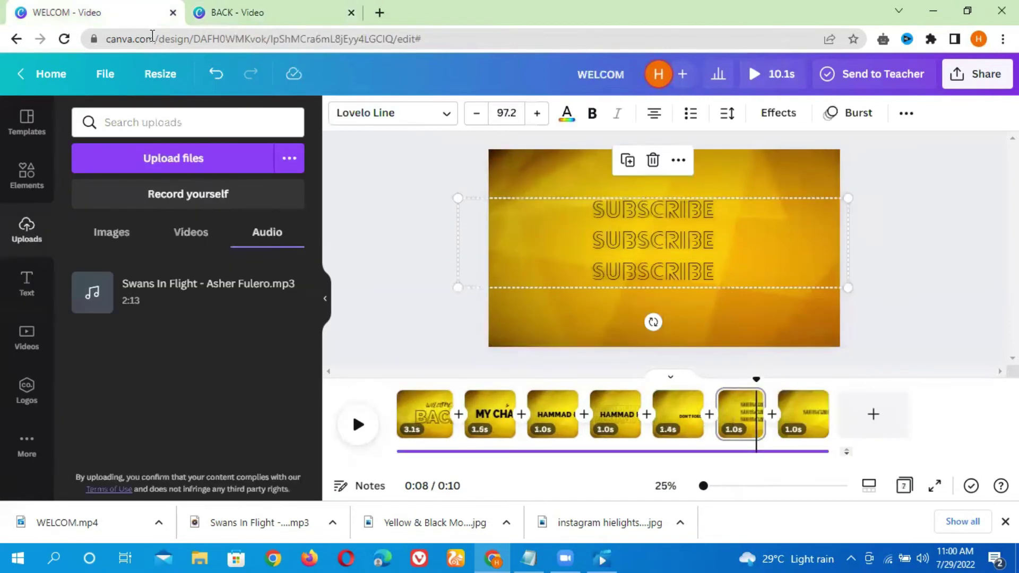
{"action": "left_click", "coordinate": [795, 424]}
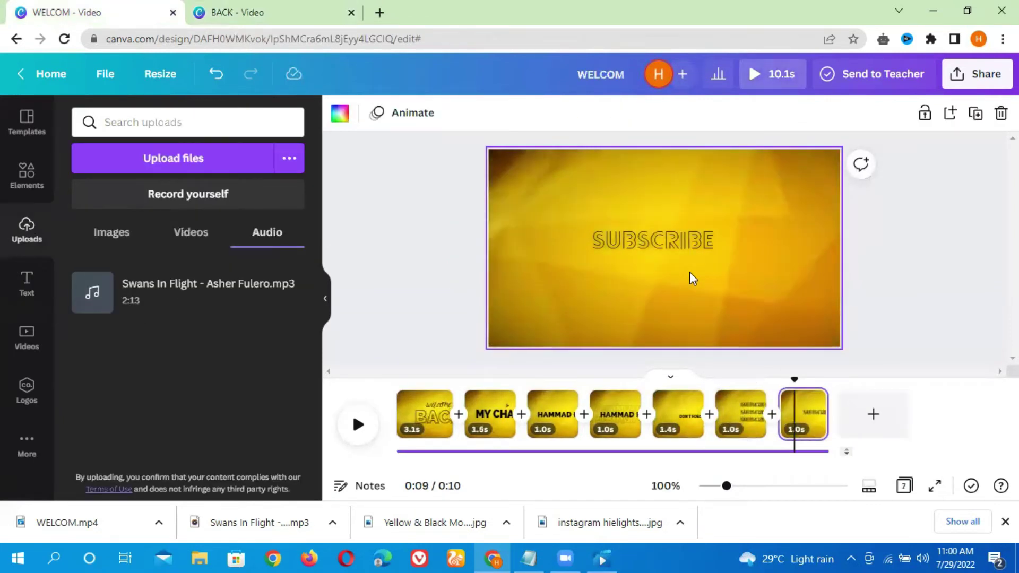
{"action": "left_click", "coordinate": [658, 244]}
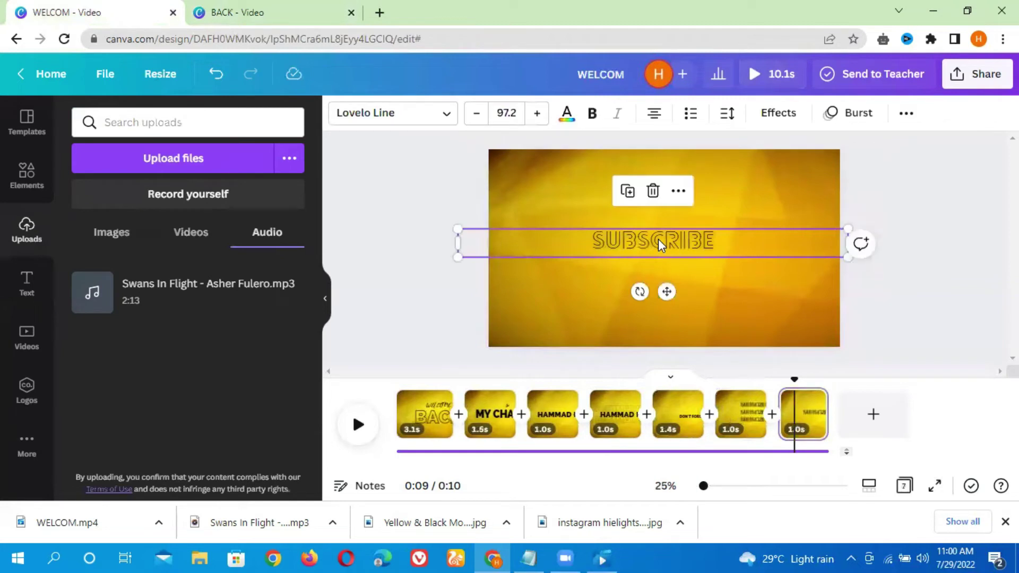
{"action": "left_click", "coordinate": [276, 18]}
{"action": "left_click", "coordinate": [681, 209]}
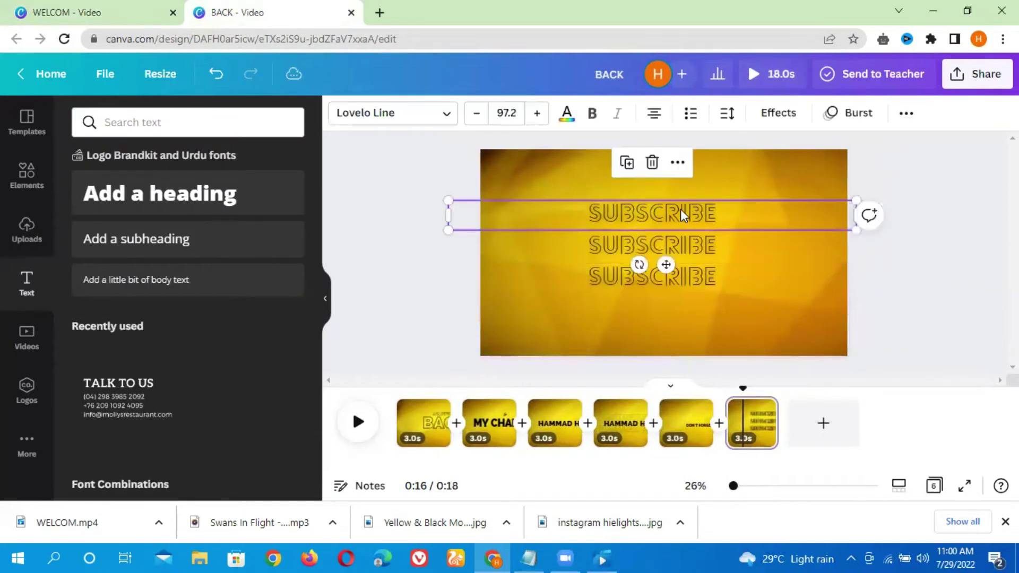
{"action": "left_click", "coordinate": [901, 192]}
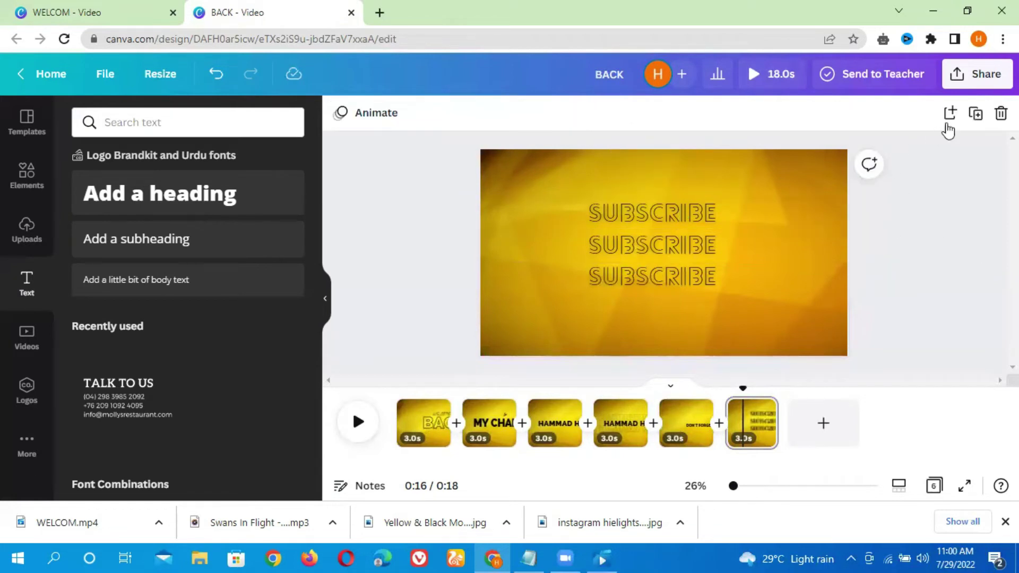
{"action": "left_click", "coordinate": [978, 127]}
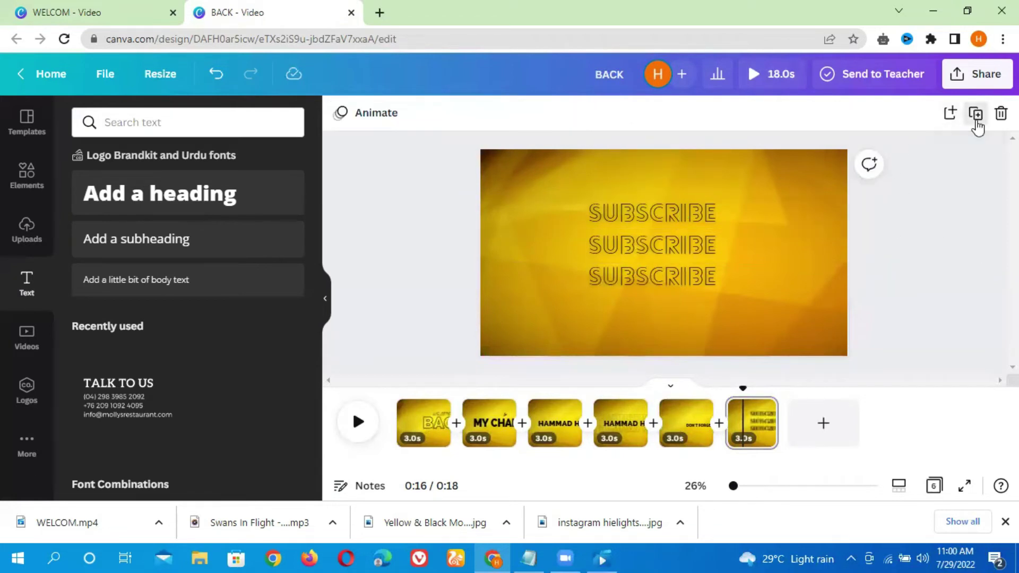
{"action": "left_click", "coordinate": [687, 213]}
{"action": "key", "text": "Delete"}
{"action": "left_click", "coordinate": [671, 270]}
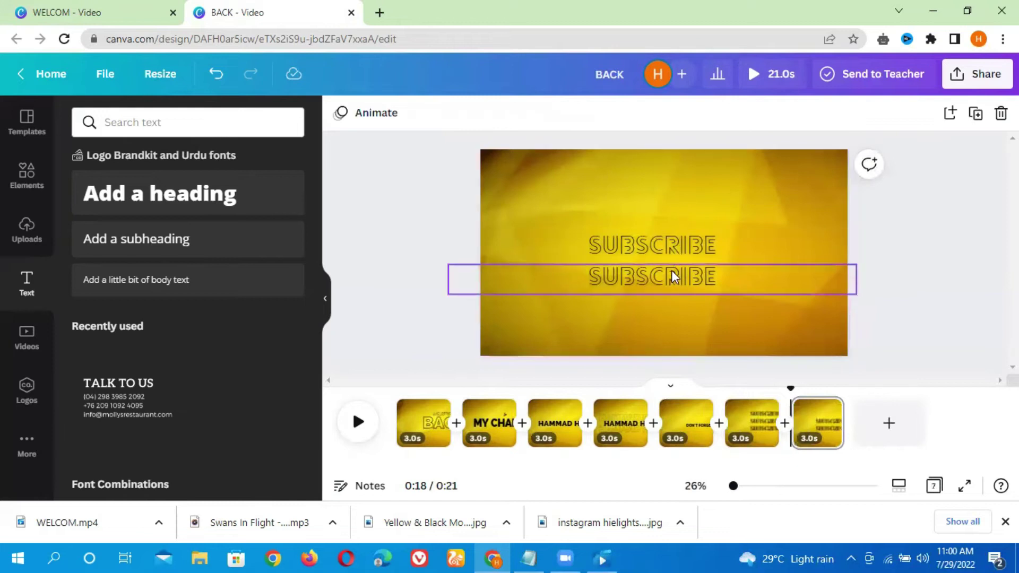
{"action": "key", "text": "Delete"}
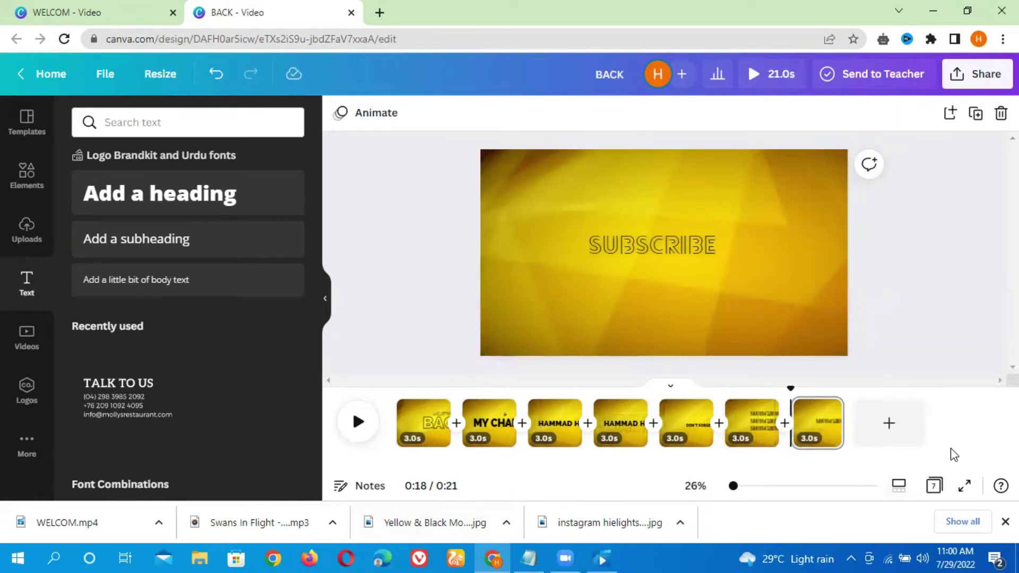
- Apply the Pop page animation to page 1 with the WELCOME BACK text
{"action": "left_click", "coordinate": [422, 422]}
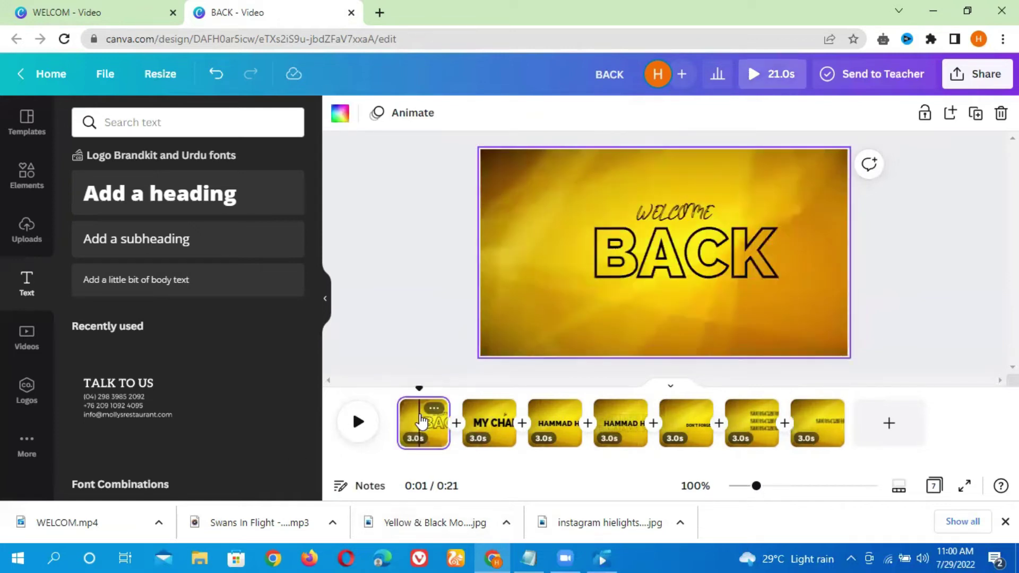
{"action": "left_click", "coordinate": [450, 278]}
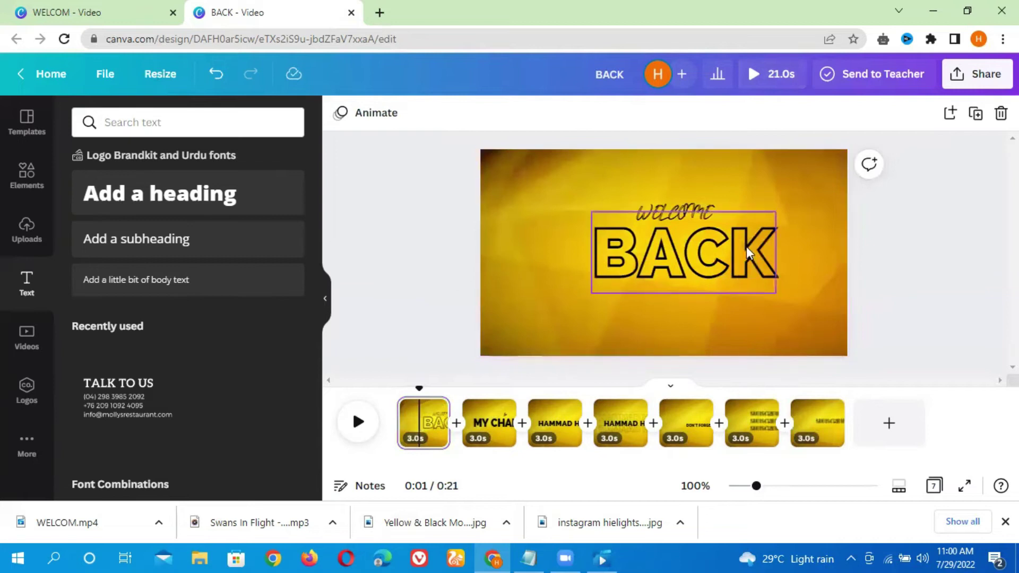
{"action": "left_click", "coordinate": [366, 113]}
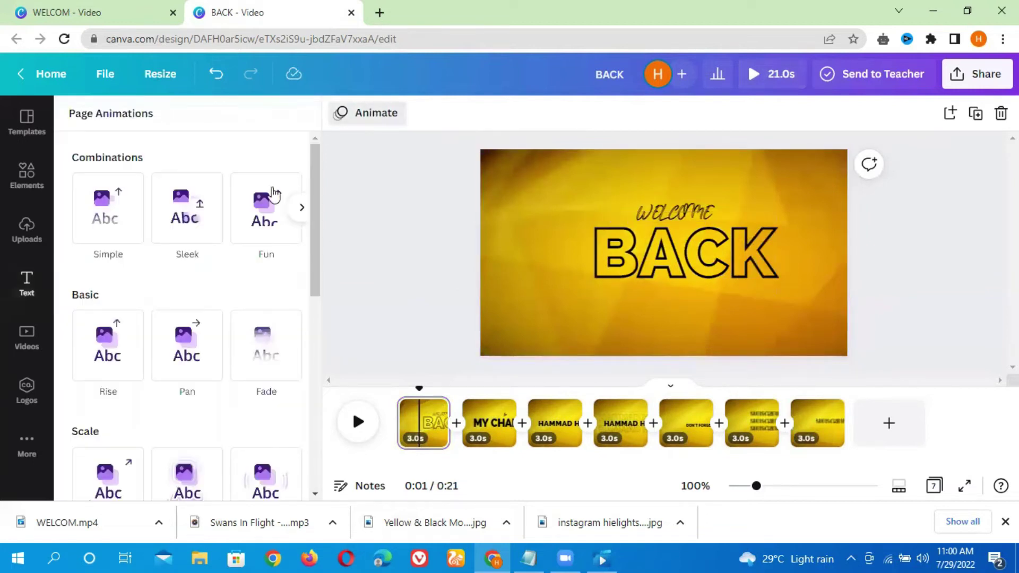
{"action": "left_click", "coordinate": [258, 359]}
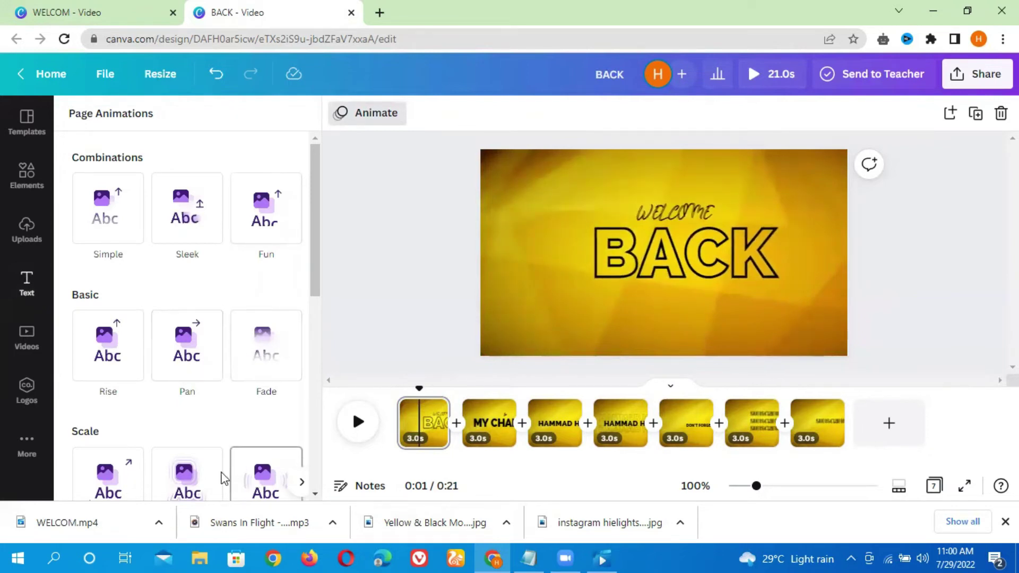
{"action": "left_click", "coordinate": [255, 477]}
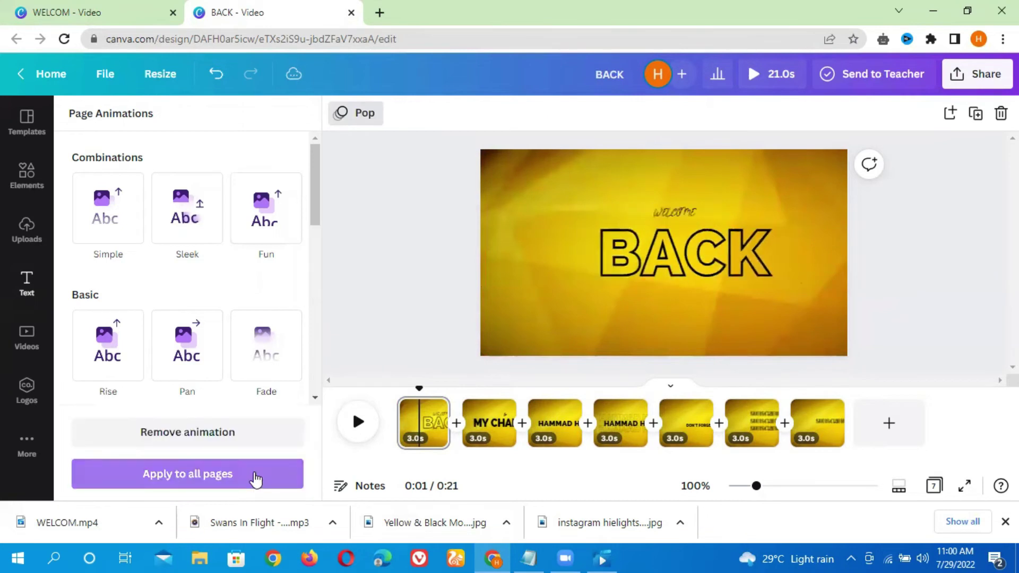
- Apply the Stomp page animation to the MY CHANNEL page and Rise to page 3 with the single name text
{"action": "left_click", "coordinate": [504, 427]}
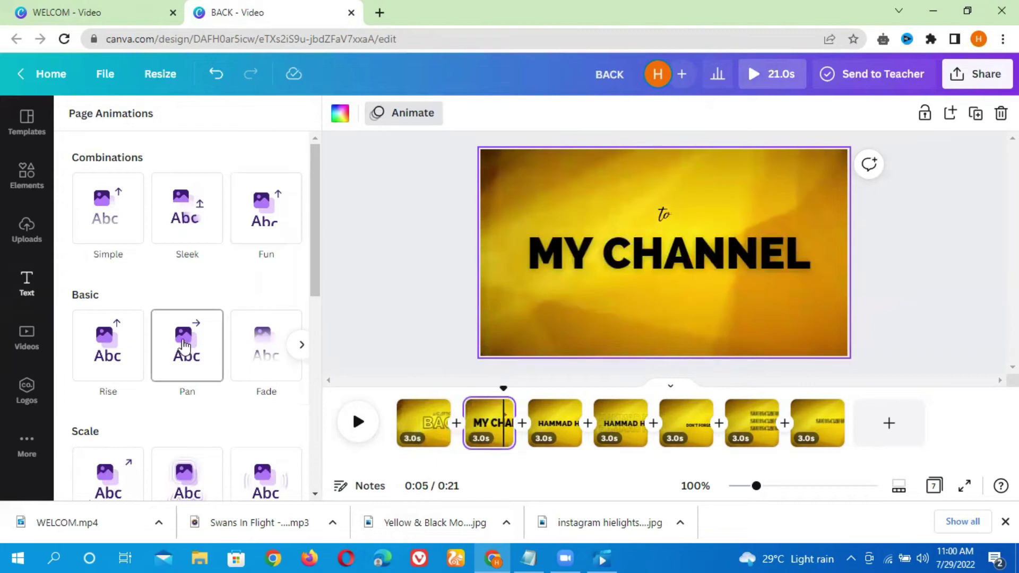
{"action": "mouse_move", "coordinate": [317, 263]}
{"action": "left_mouse_down"}
{"action": "mouse_move", "coordinate": [317, 300]}
{"action": "mouse_move", "coordinate": [307, 309]}
{"action": "left_mouse_up"}
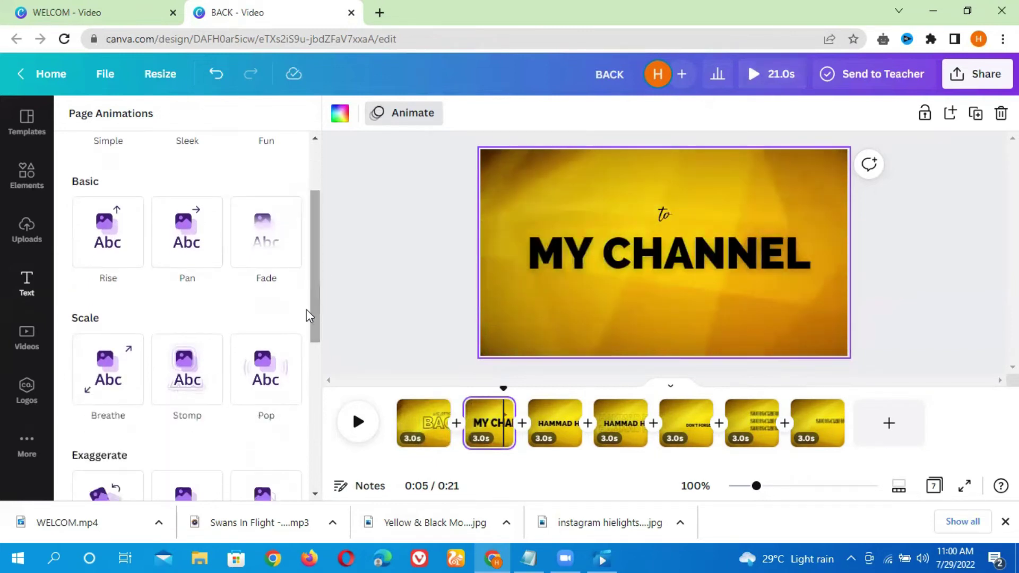
{"action": "left_click", "coordinate": [194, 375]}
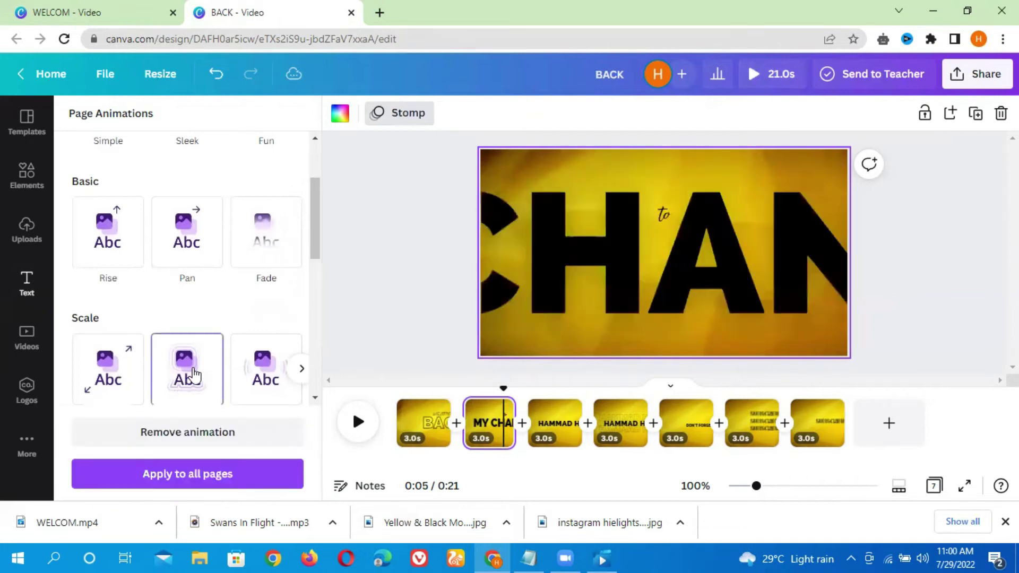
{"action": "left_click", "coordinate": [544, 436]}
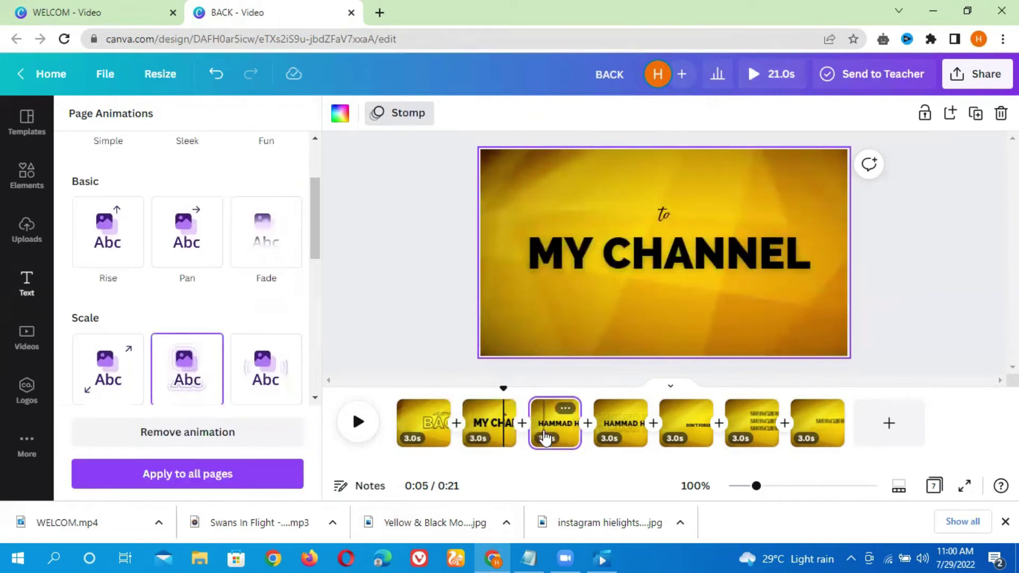
{"action": "left_click", "coordinate": [113, 248]}
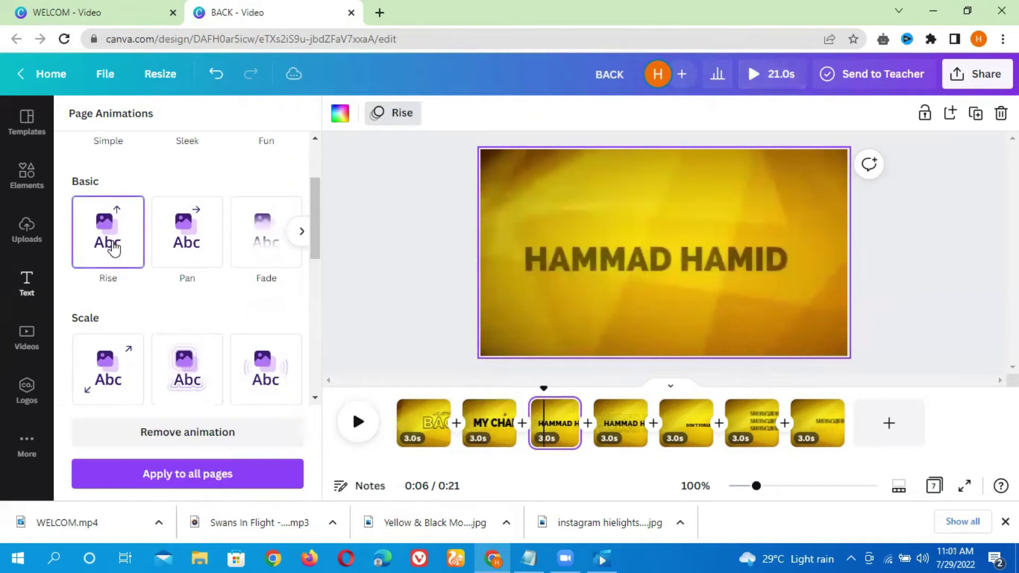
- Apply the Tumble page animation to page 4 with the outlined names and to the DON'T FORGET page, trying Neon on the latter first
{"action": "left_click", "coordinate": [619, 418]}
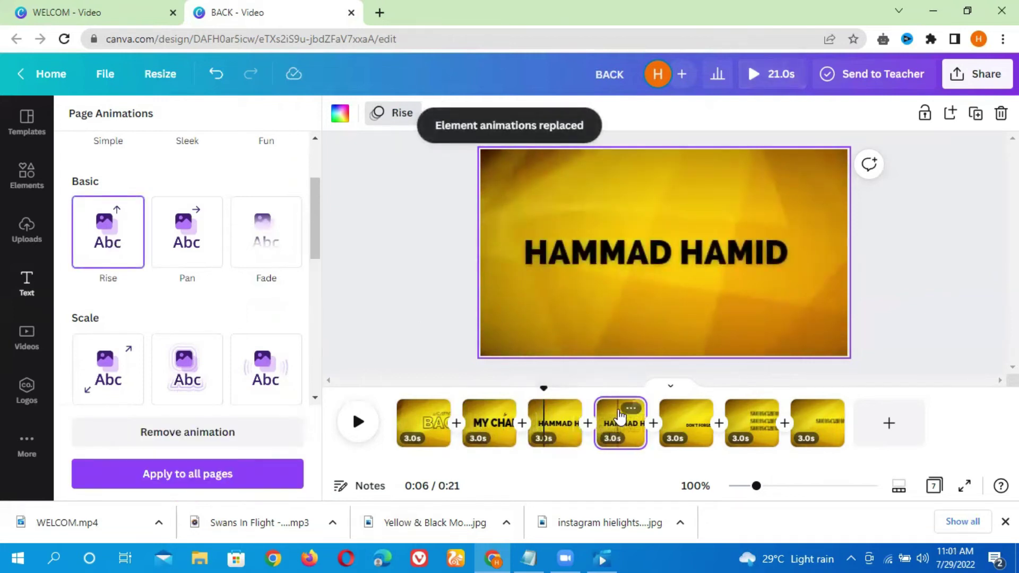
{"action": "left_click_drag", "start_coordinate": [316, 297], "coordinate": [289, 348]}
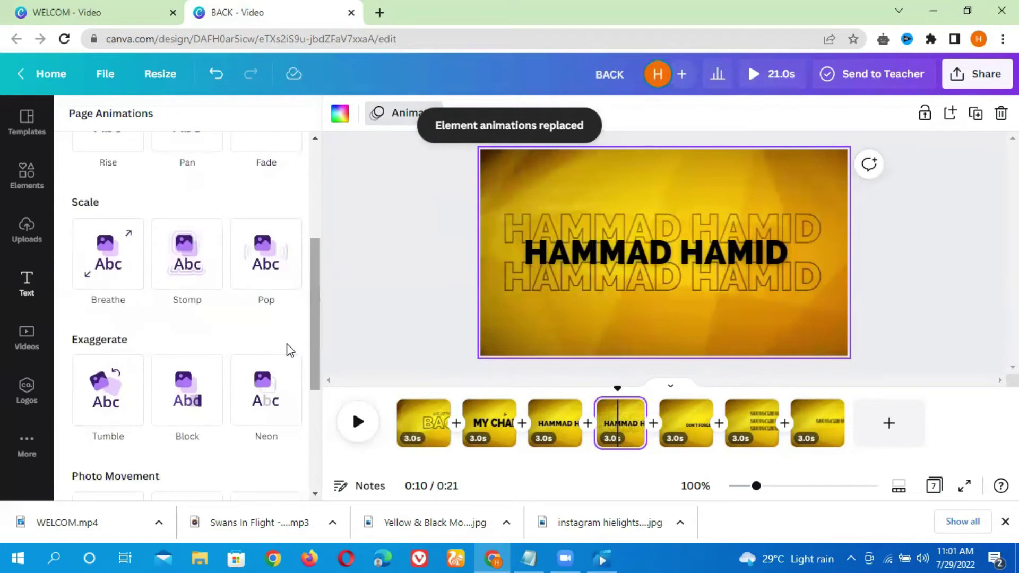
{"action": "left_click", "coordinate": [110, 393]}
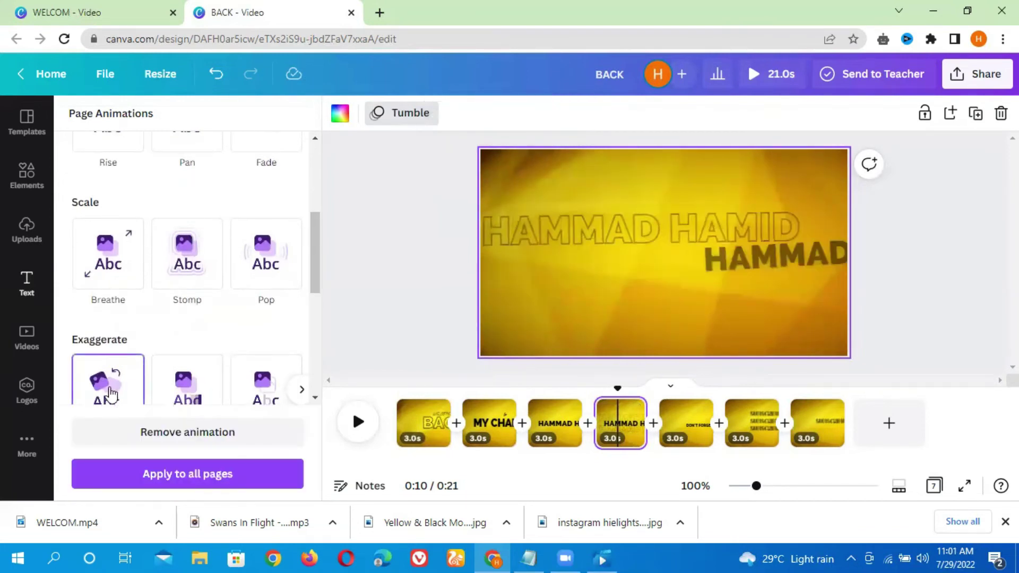
{"action": "left_click", "coordinate": [693, 433]}
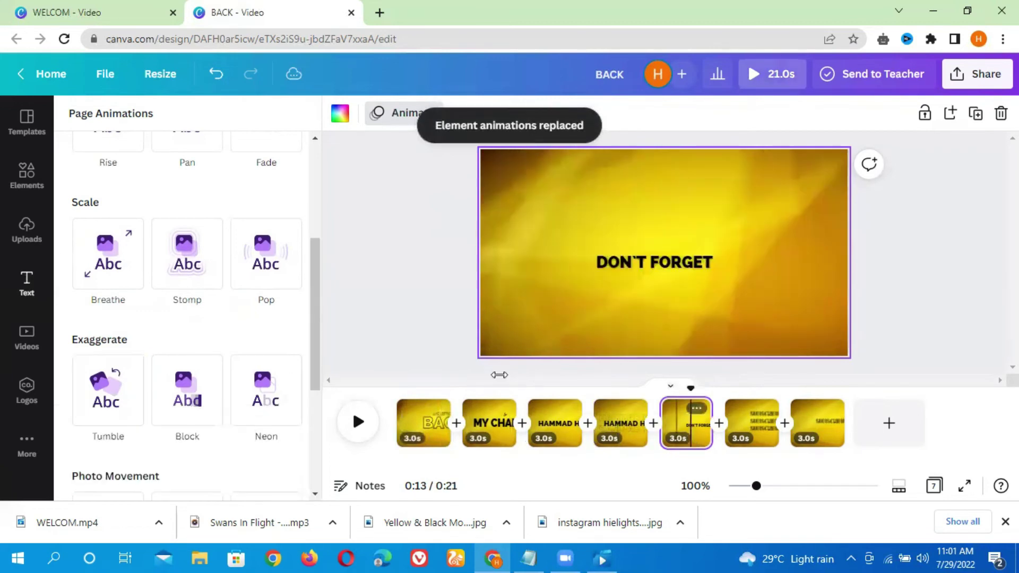
{"action": "left_click", "coordinate": [265, 409]}
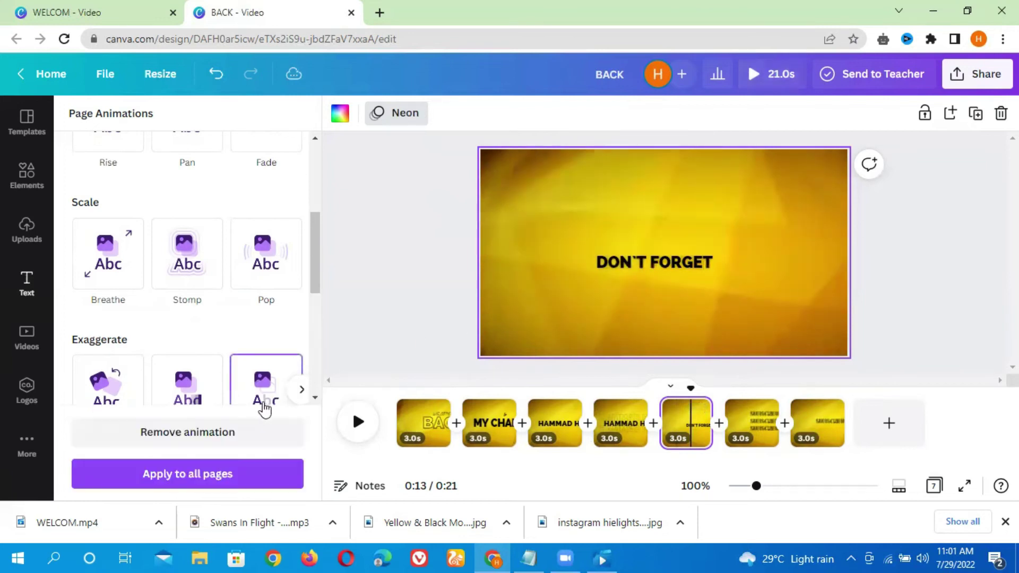
{"action": "left_click", "coordinate": [98, 393]}
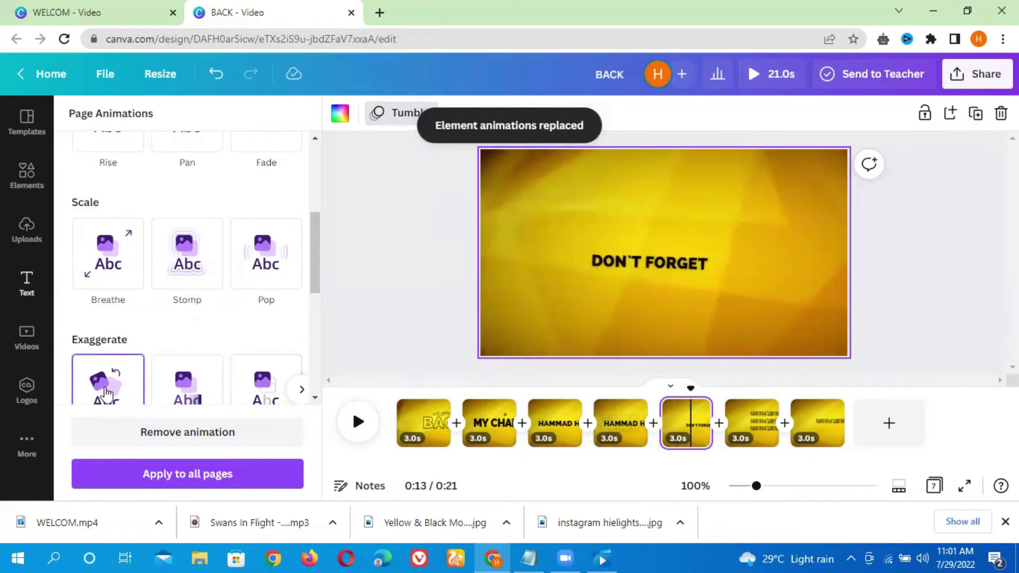
- Try the Stomp page animation on page 6 with the three SUBSCRIBE texts, and replace it with Breathe
{"action": "left_click", "coordinate": [724, 429]}
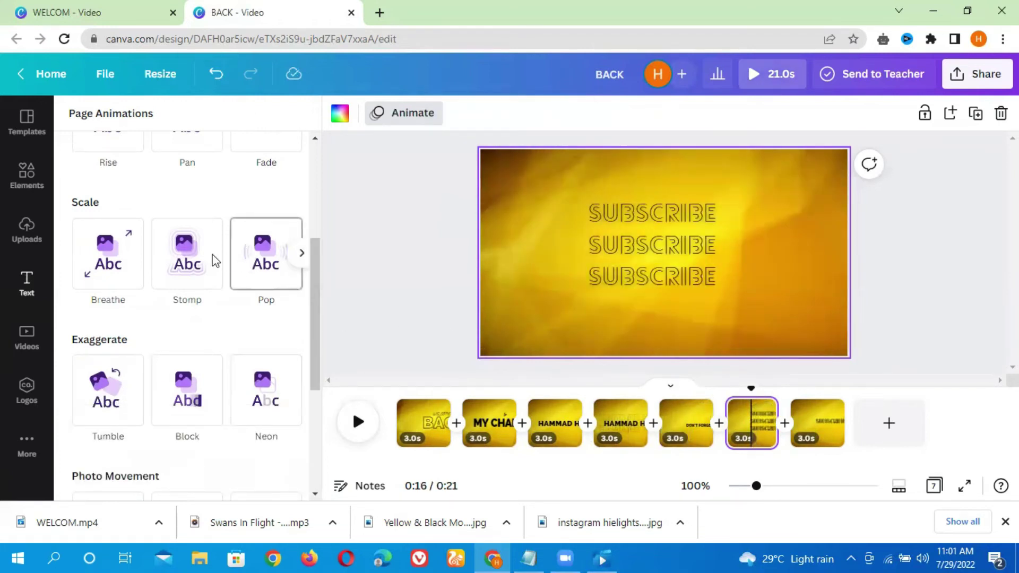
{"action": "left_click", "coordinate": [171, 260]}
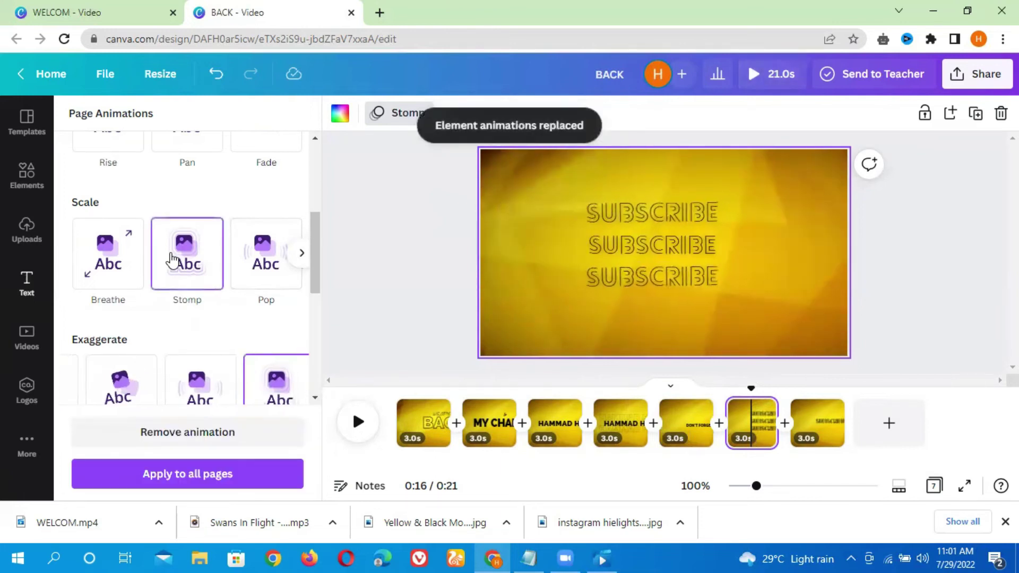
{"action": "left_click", "coordinate": [109, 262]}
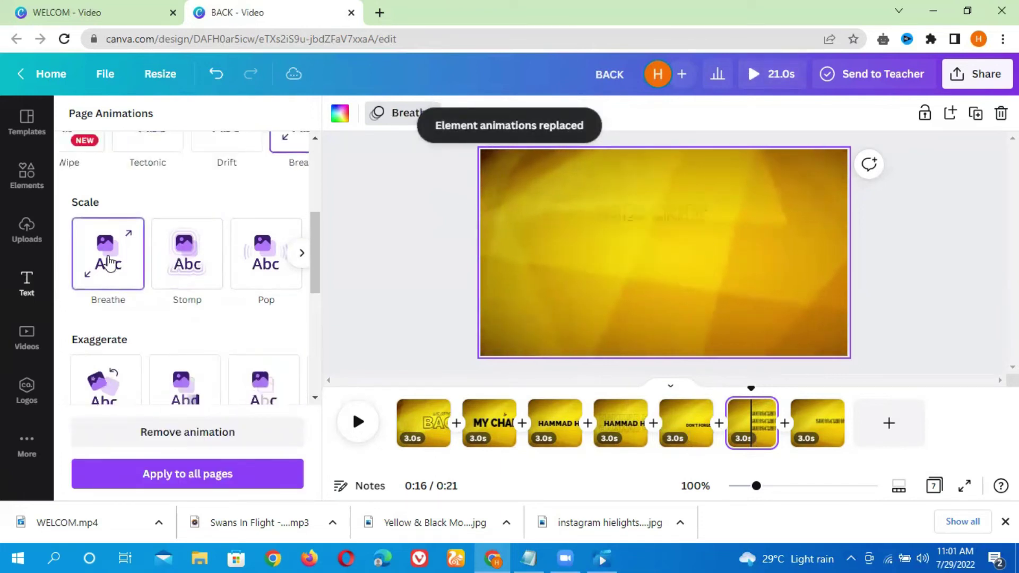
- Apply the Breathe page animation to page 7 with the single SUBSCRIBE text
{"action": "left_click", "coordinate": [817, 424]}
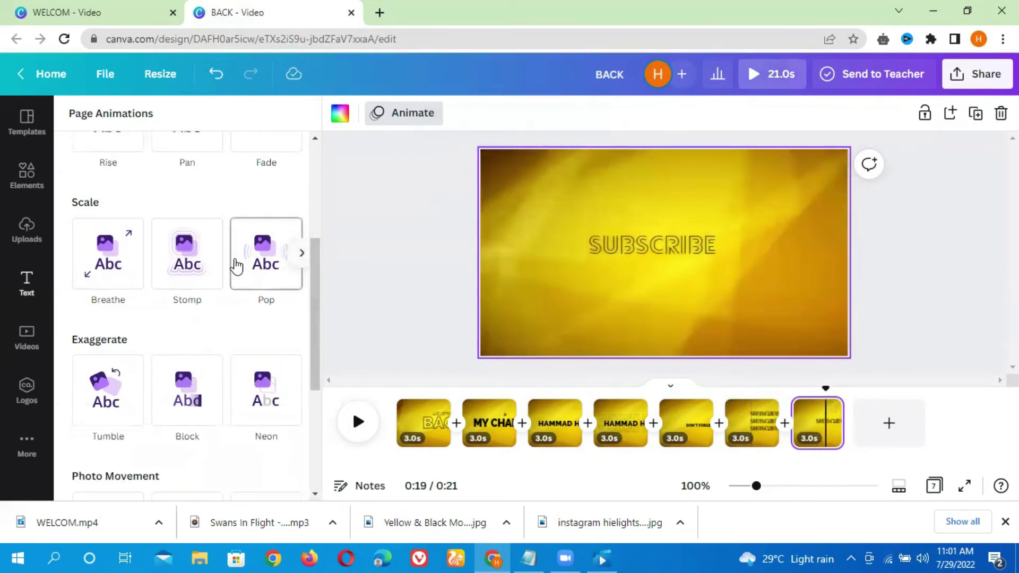
{"action": "left_click", "coordinate": [119, 262]}
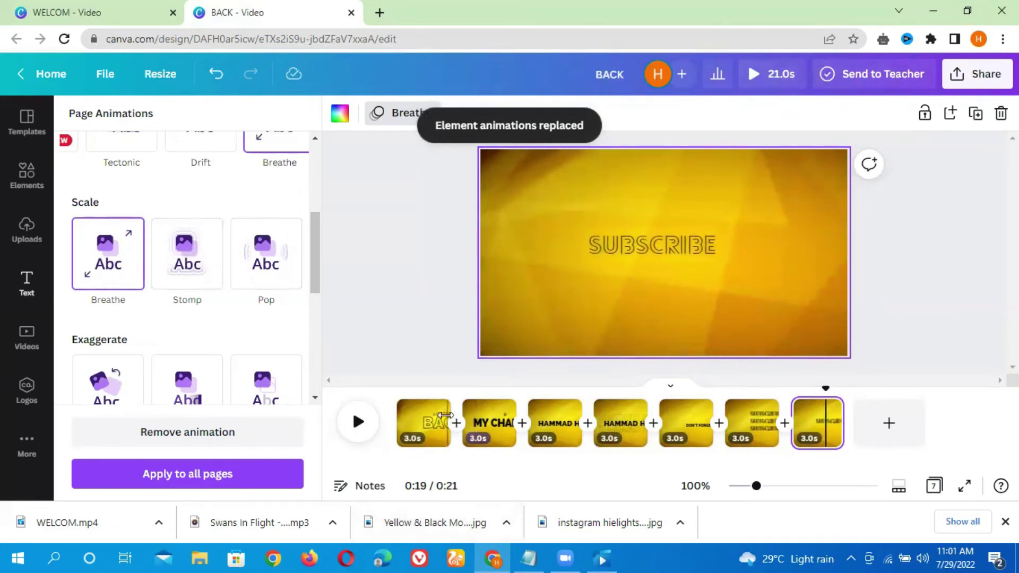
{"action": "left_click", "coordinate": [430, 423]}
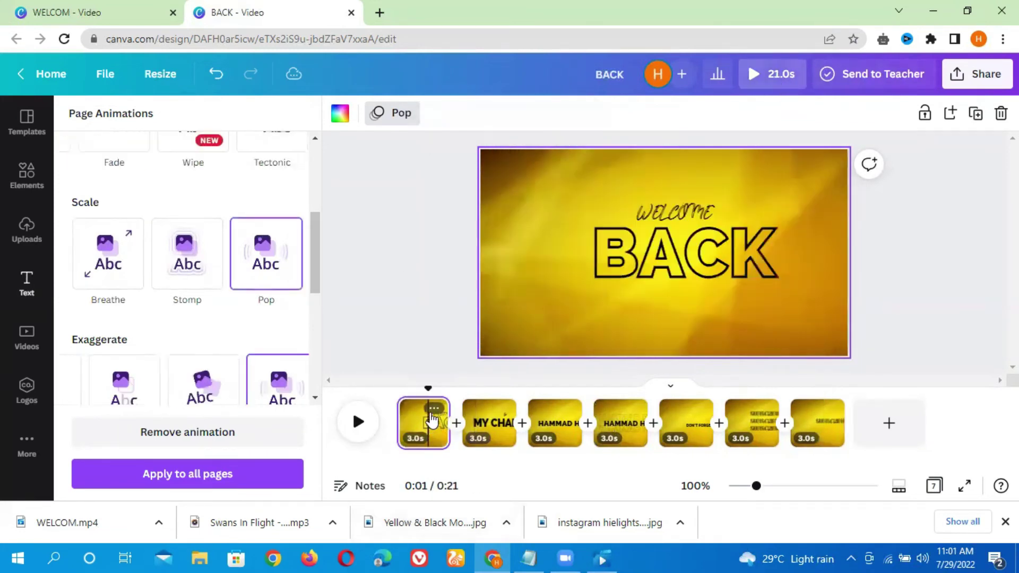
{"action": "left_click", "coordinate": [435, 299]}
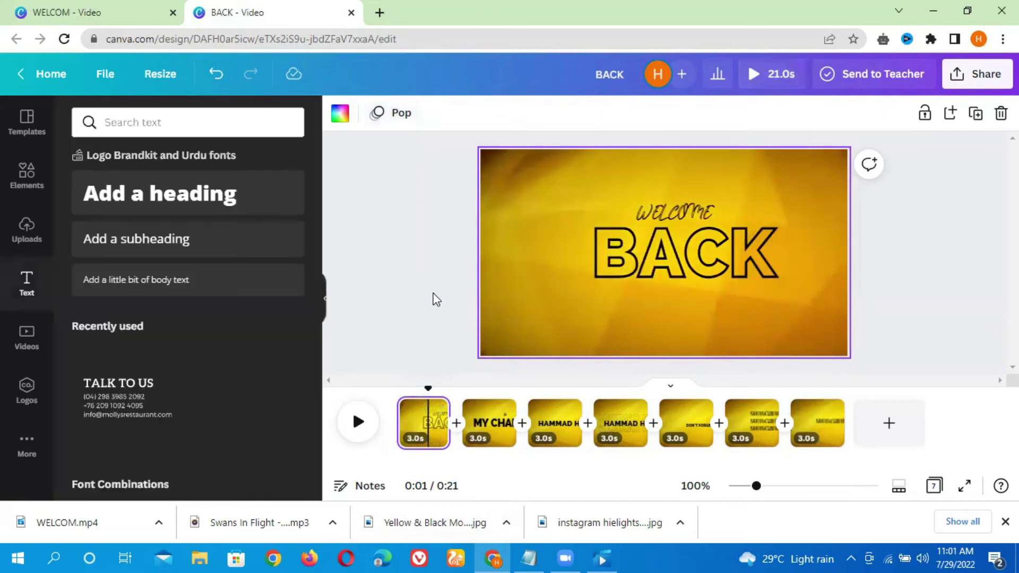
{"action": "left_click", "coordinate": [419, 424]}
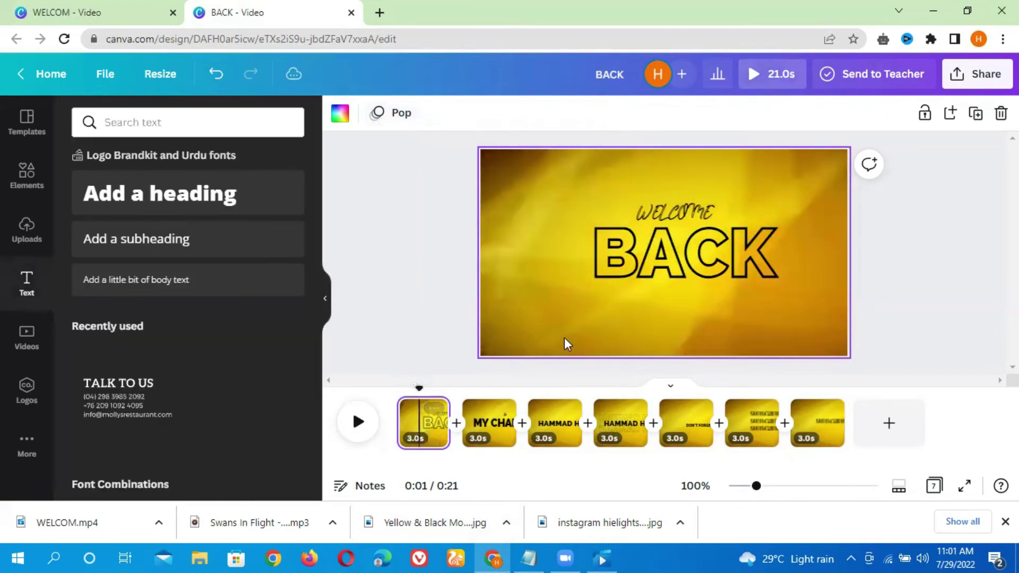
{"action": "left_click", "coordinate": [548, 287]}
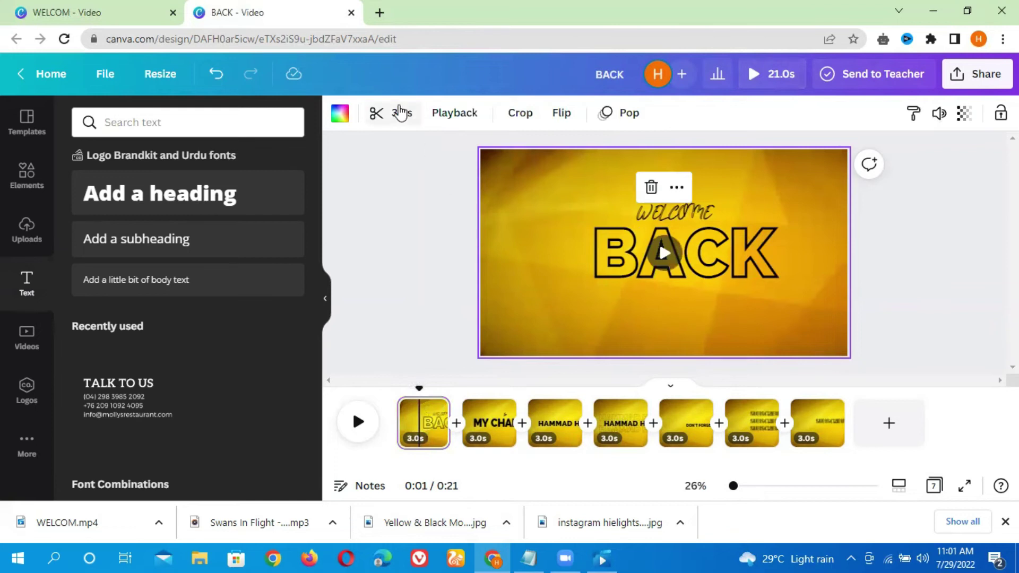
- Trim the background video of the MY CHANNEL page to a duration of 1.0 s
{"action": "left_click", "coordinate": [488, 432]}
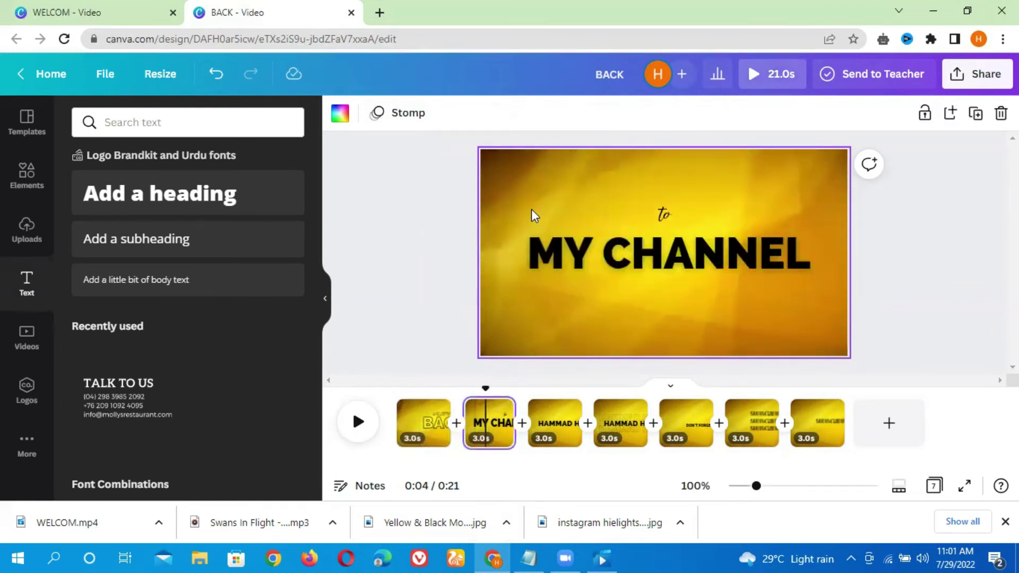
{"action": "left_click", "coordinate": [511, 205]}
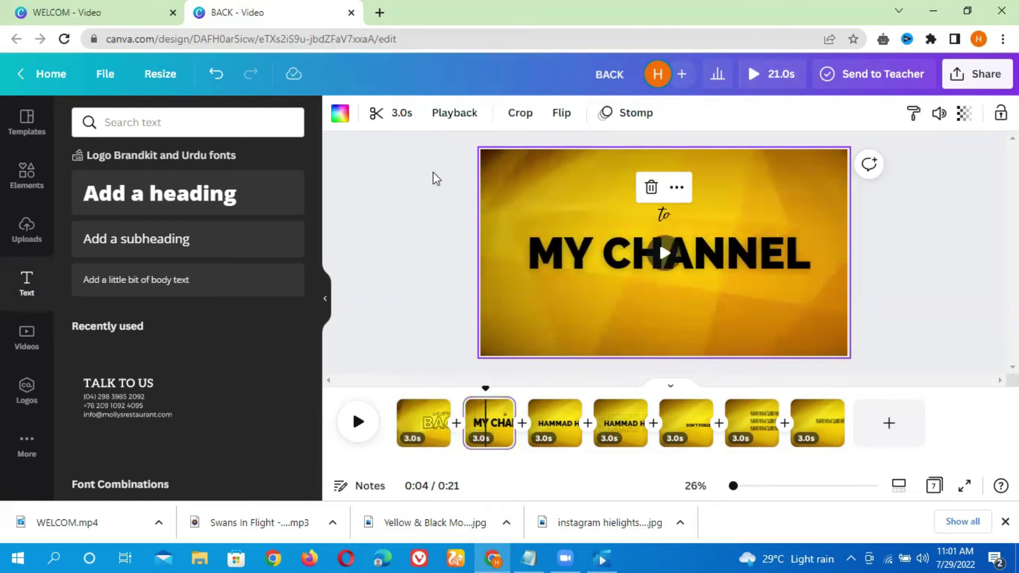
{"action": "left_click", "coordinate": [398, 114]}
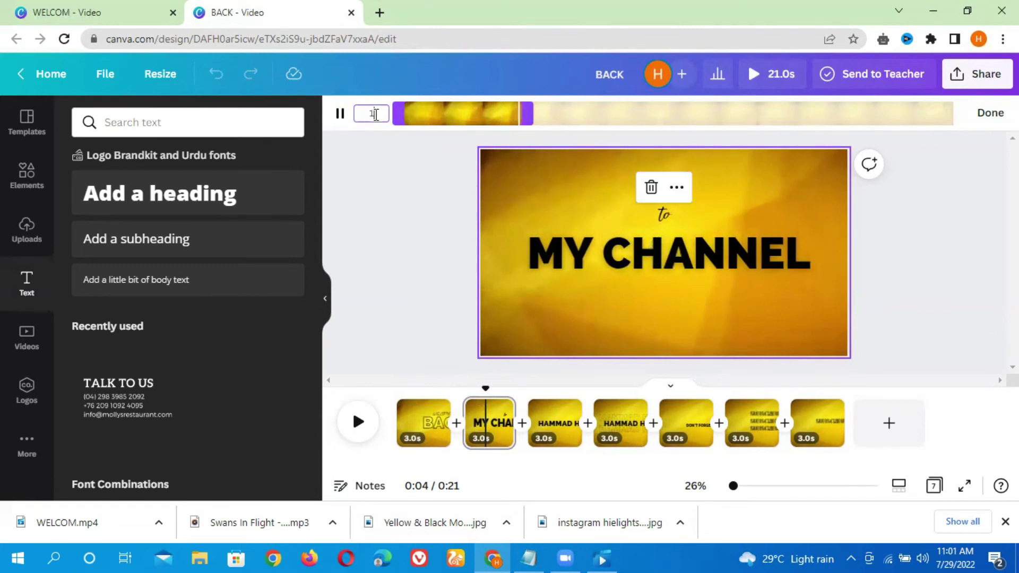
{"action": "key", "text": "BackSpace"}
{"action": "type", "text": "1"}
{"action": "key", "text": "Return"}
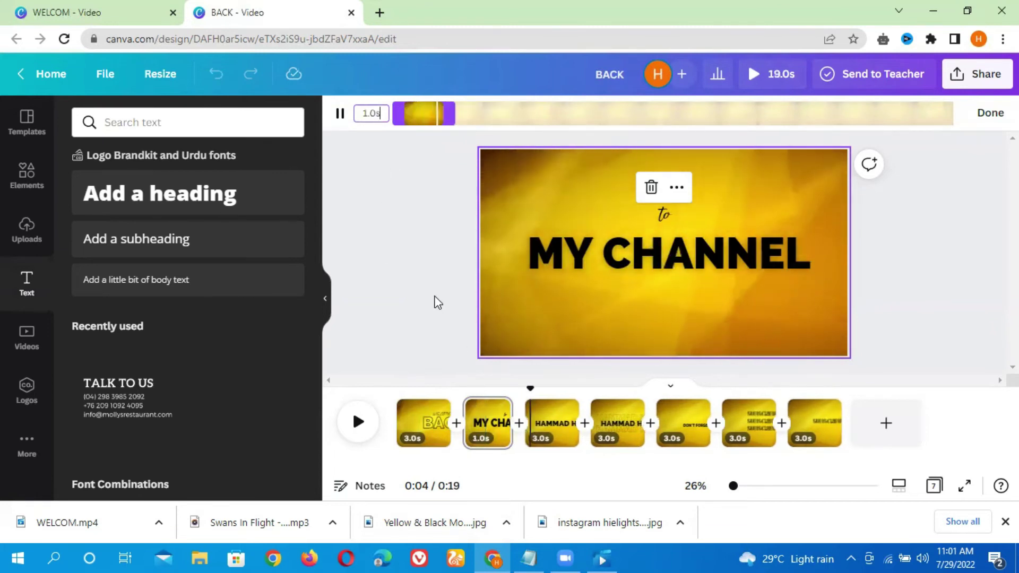
- Trim the background video of page 3 with the single name text to 1.0 s
{"action": "left_click", "coordinate": [557, 425]}
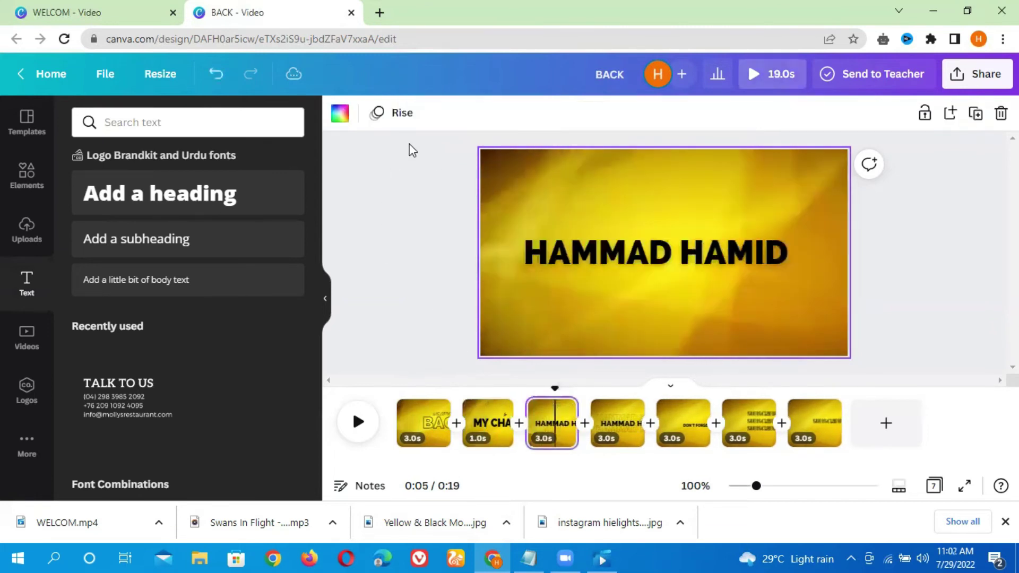
{"action": "left_click", "coordinate": [537, 189]}
{"action": "left_click", "coordinate": [401, 113]}
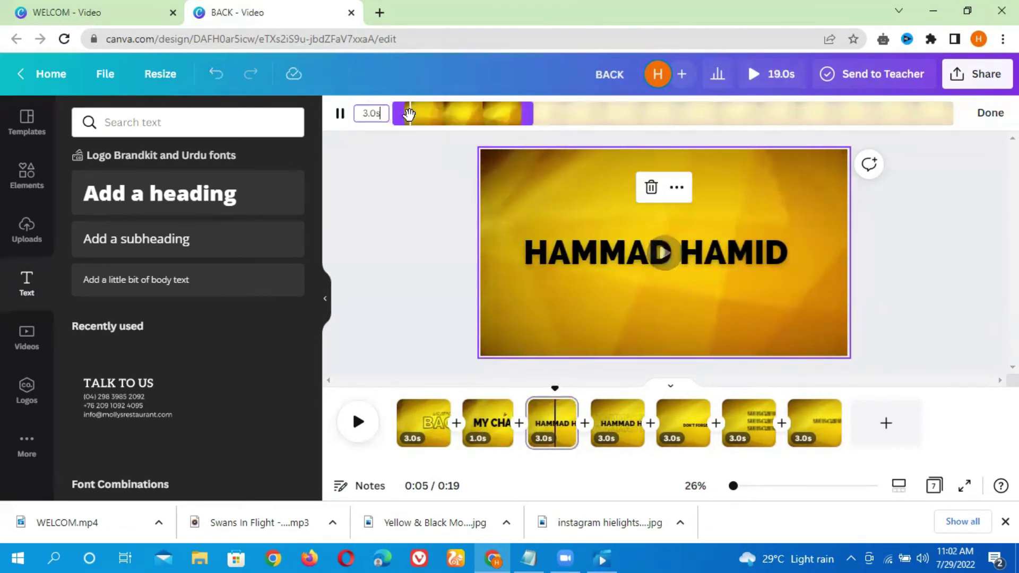
{"action": "key", "text": "BackSpace"}
{"action": "key", "text": "BackSpace"}
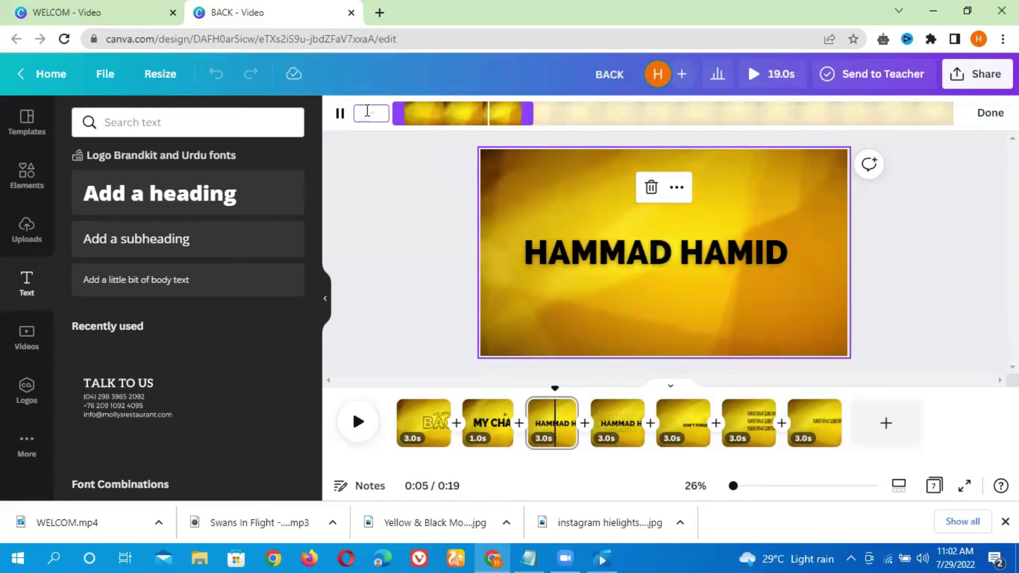
{"action": "type", "text": "1"}
{"action": "key", "text": "Return"}
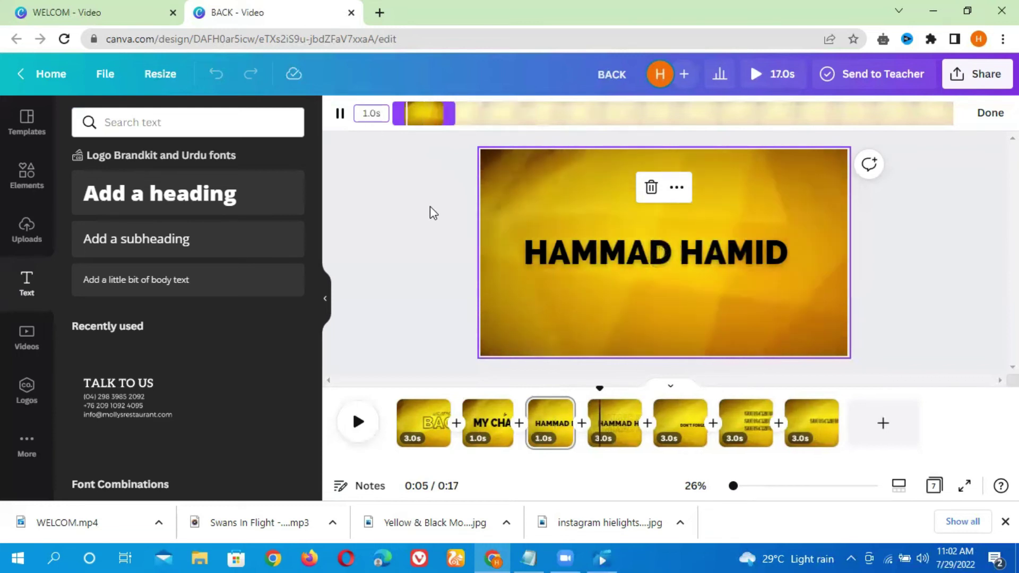
- Trim the background video of page 4 with the outlined names to 1.0 s
{"action": "left_click", "coordinate": [423, 235]}
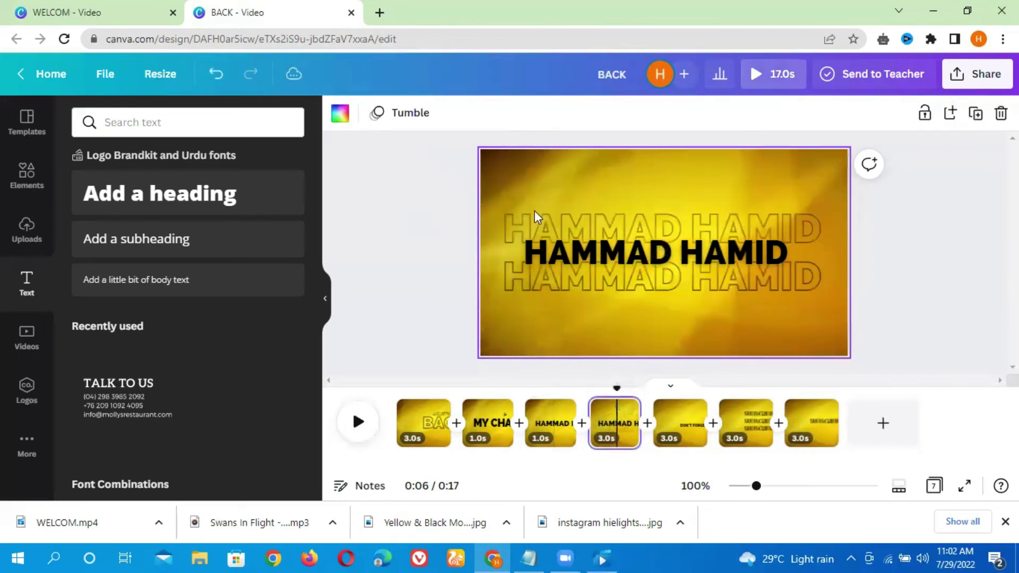
{"action": "left_click", "coordinate": [610, 253]}
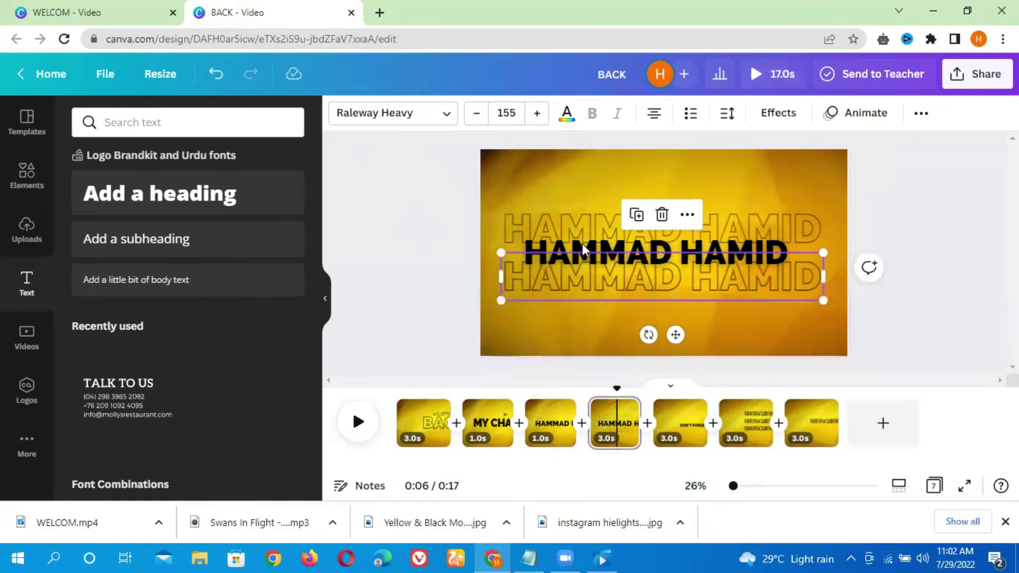
{"action": "left_click", "coordinate": [537, 161]}
{"action": "left_click", "coordinate": [402, 113]}
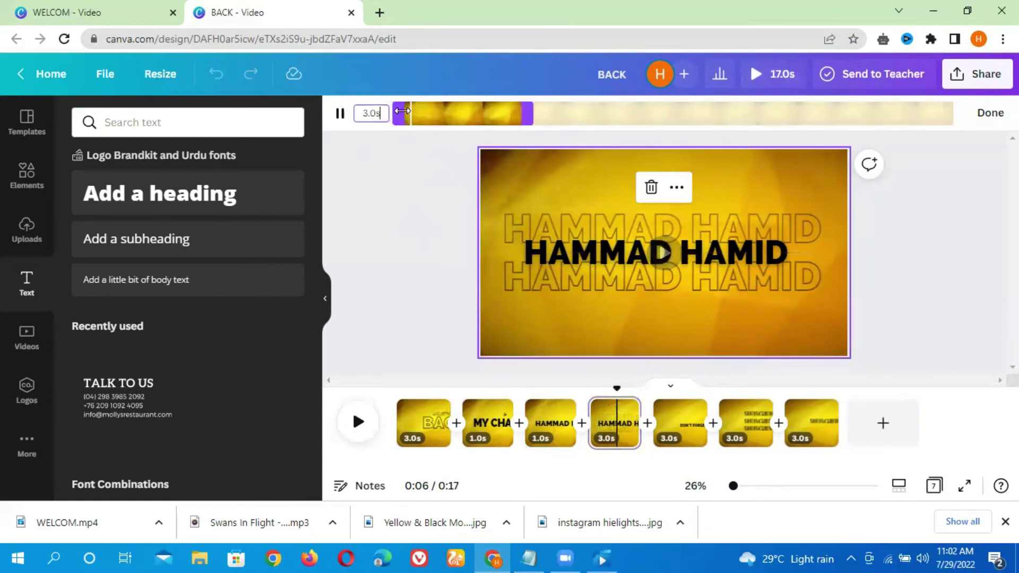
{"action": "double_click", "coordinate": [373, 115]}
{"action": "key", "text": "BackSpace"}
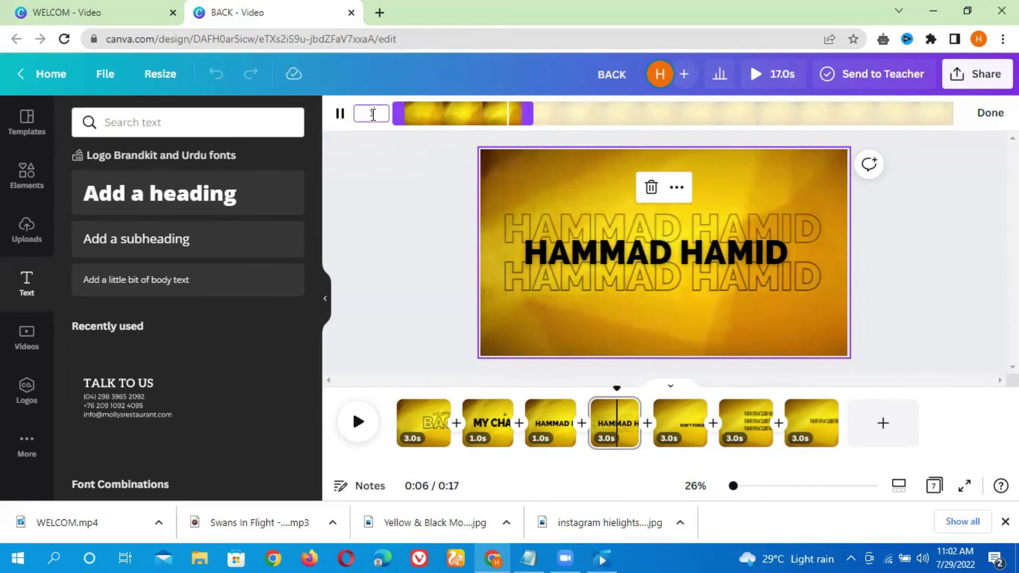
{"action": "type", "text": "1"}
{"action": "key", "text": "Return"}
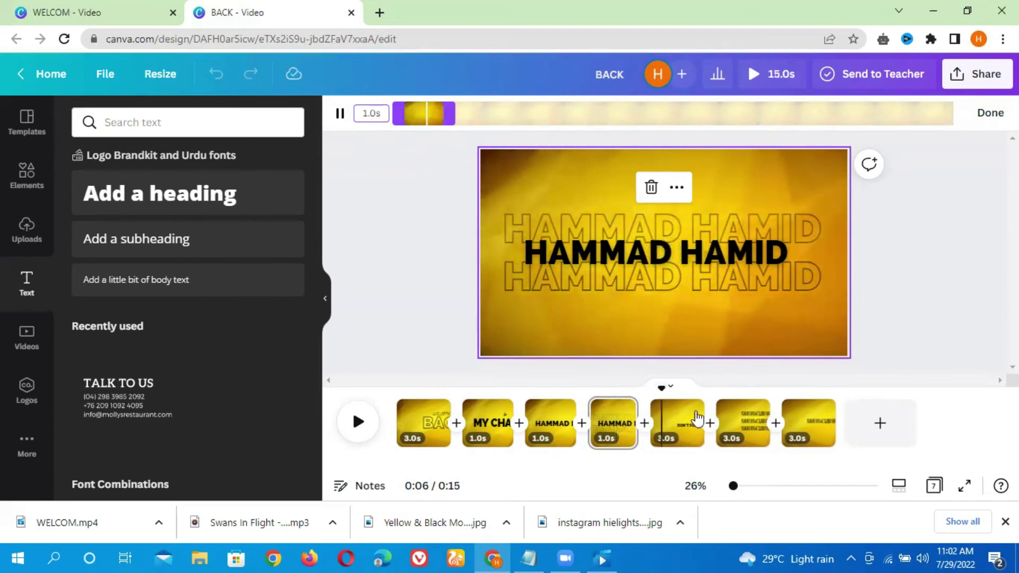
- Trim the background video of the DON'T FORGET page to 1.0 s
{"action": "left_click", "coordinate": [683, 422]}
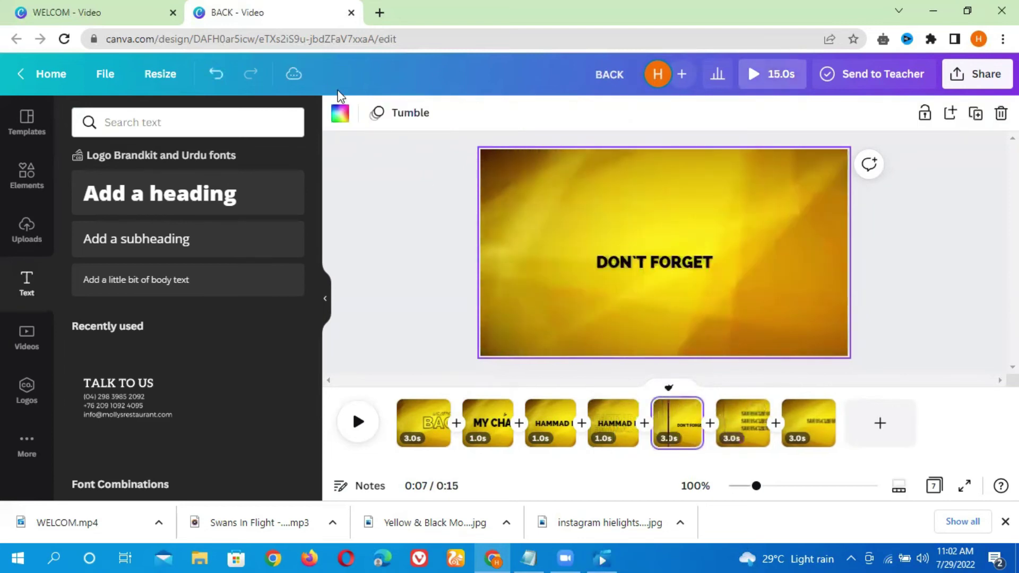
{"action": "left_click", "coordinate": [581, 203]}
{"action": "left_click", "coordinate": [403, 113]}
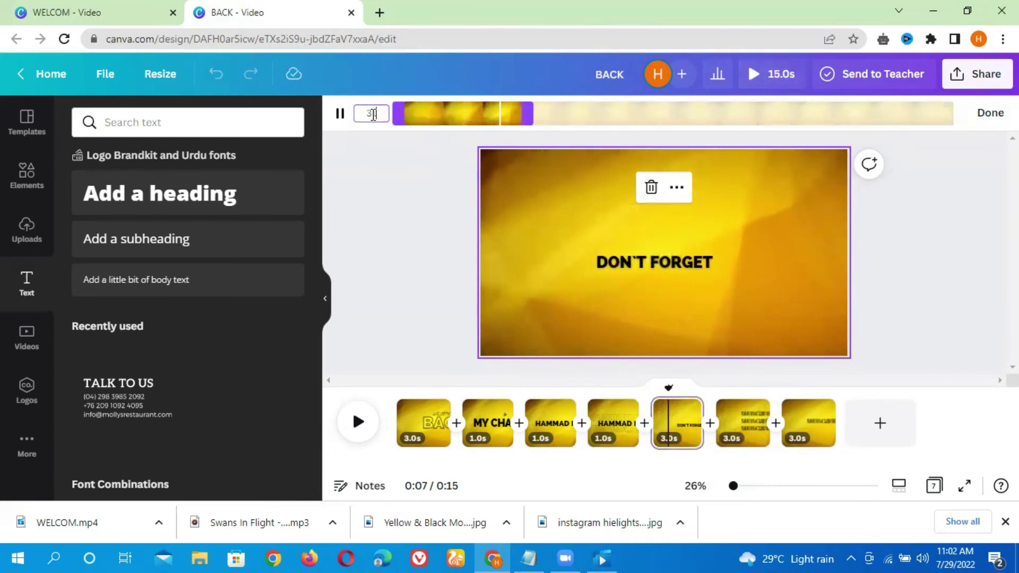
{"action": "type", "text": "1"}
{"action": "key", "text": "Return"}
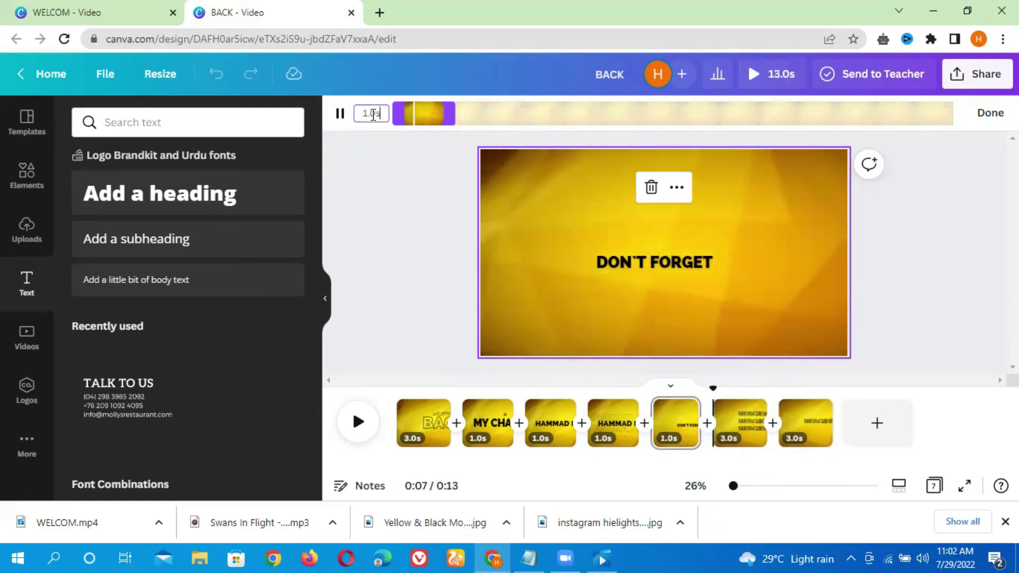
- Trim the background video of page 6 with the three SUBSCRIBE texts to 1.0 s
{"action": "left_click", "coordinate": [735, 422]}
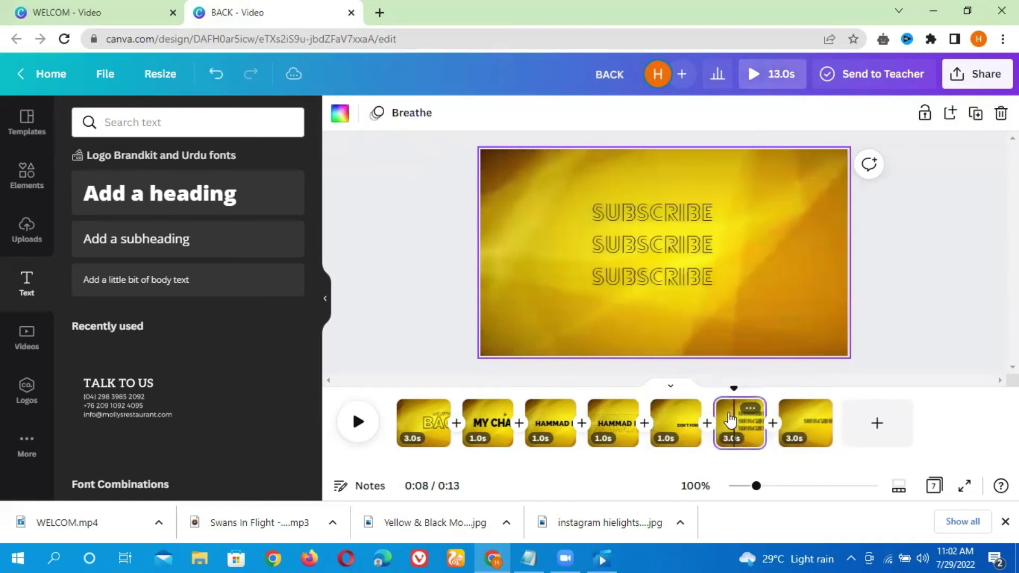
{"action": "left_click", "coordinate": [548, 222]}
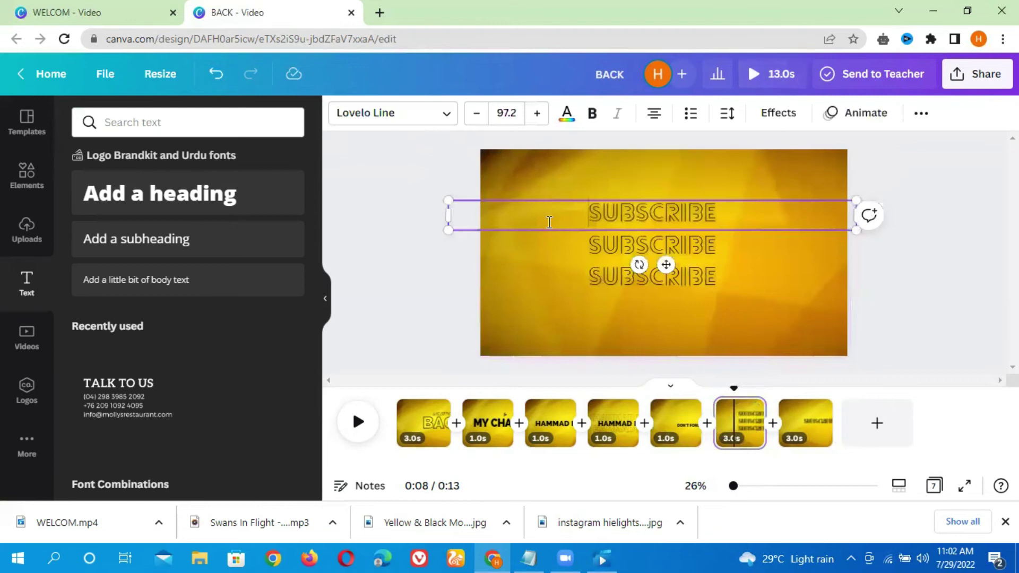
{"action": "left_click", "coordinate": [540, 285]}
{"action": "left_click", "coordinate": [539, 328]}
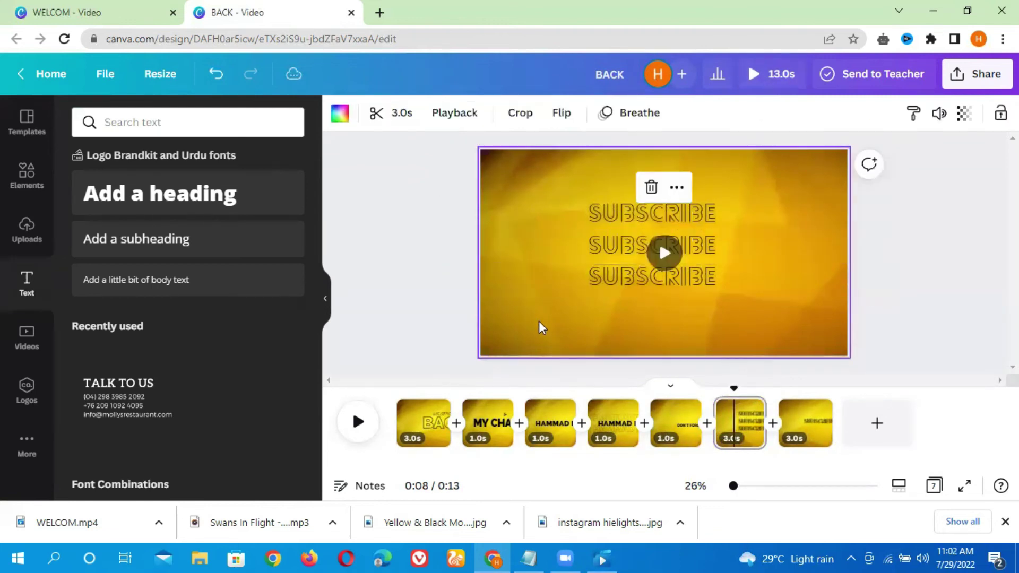
{"action": "left_click", "coordinate": [402, 114]}
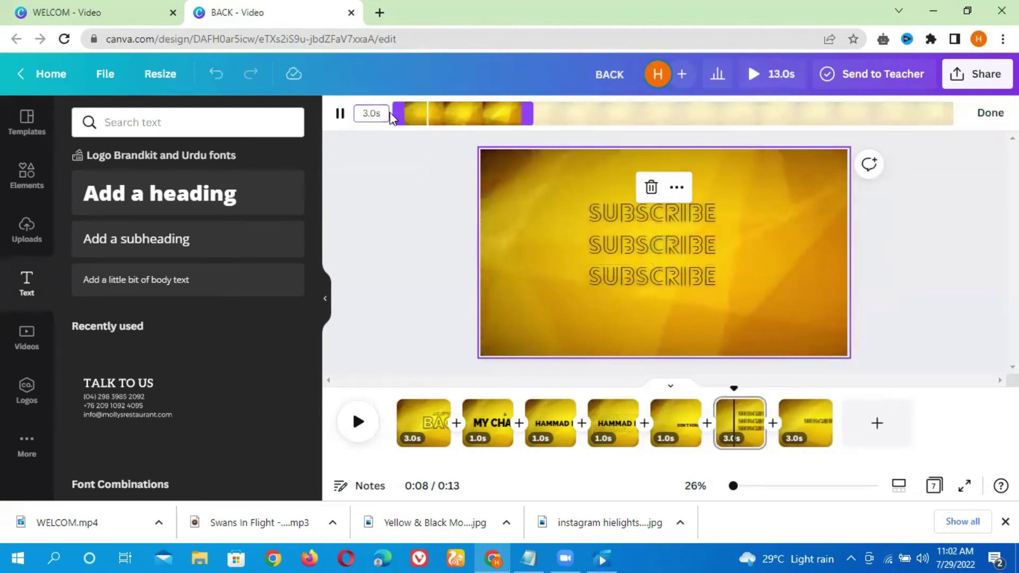
{"action": "left_click", "coordinate": [383, 113]}
{"action": "key", "text": "BackSpace"}
{"action": "type", "text": "1"}
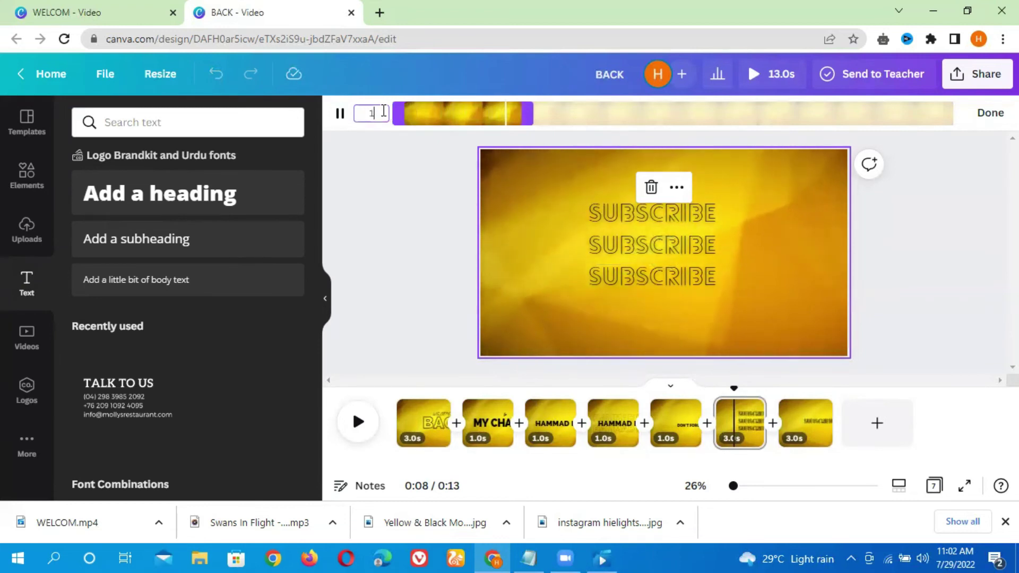
{"action": "key", "text": "Return"}
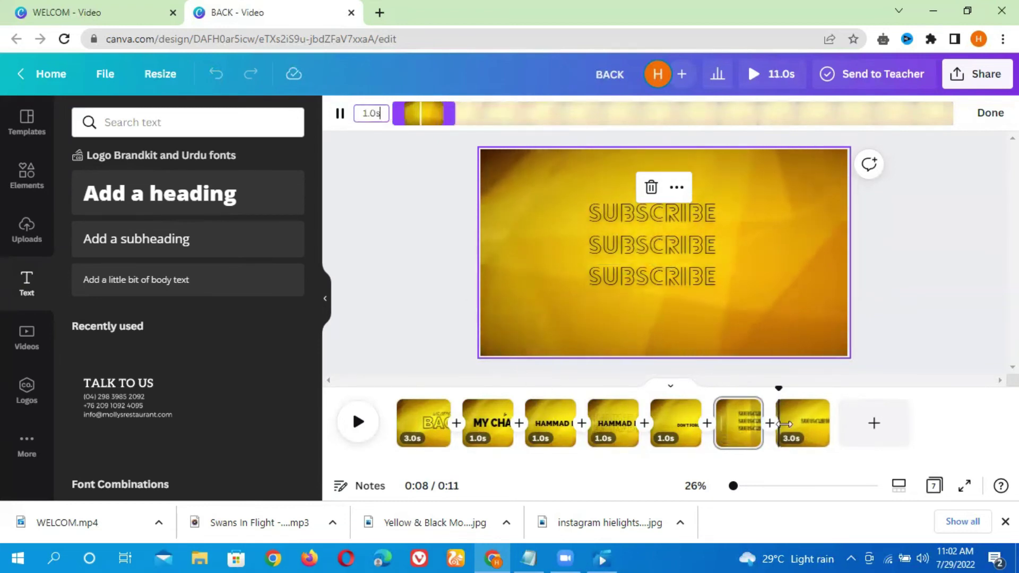
- Trim the background video of page 7 with the single SUBSCRIBE text to 1.0 s
{"action": "left_click", "coordinate": [803, 433]}
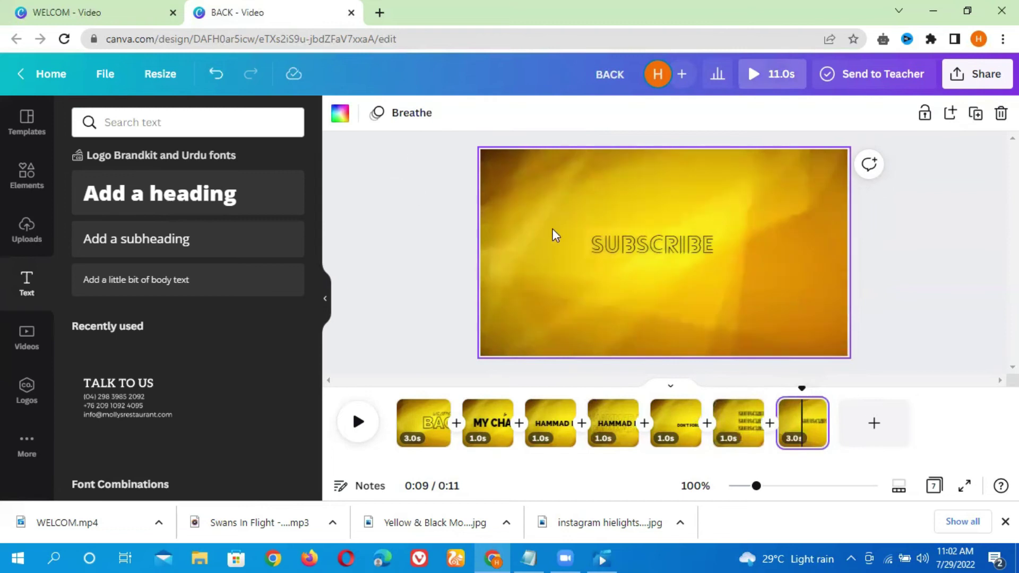
{"action": "left_click", "coordinate": [564, 240]}
{"action": "left_click", "coordinate": [513, 213]}
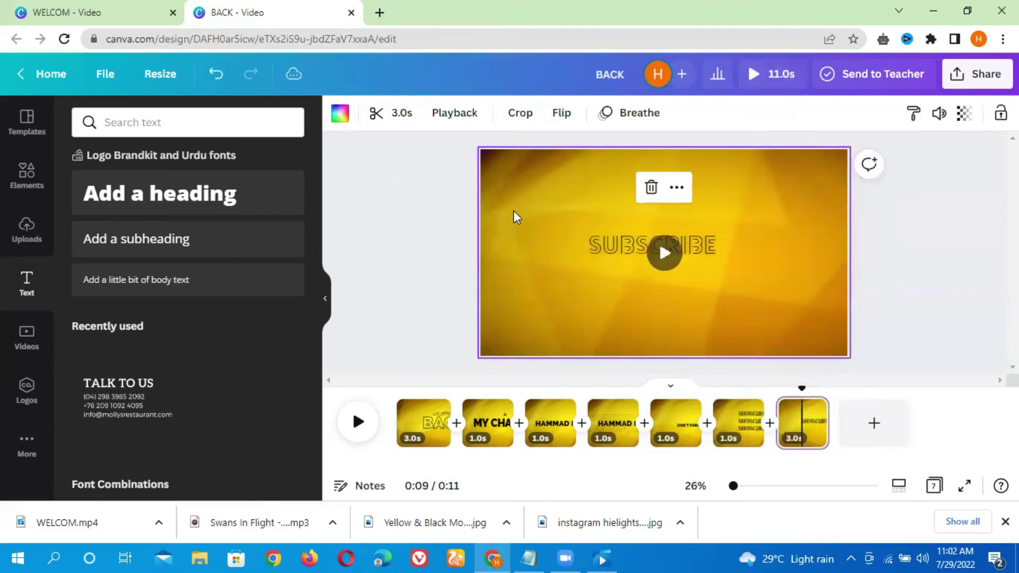
{"action": "left_click", "coordinate": [402, 114]}
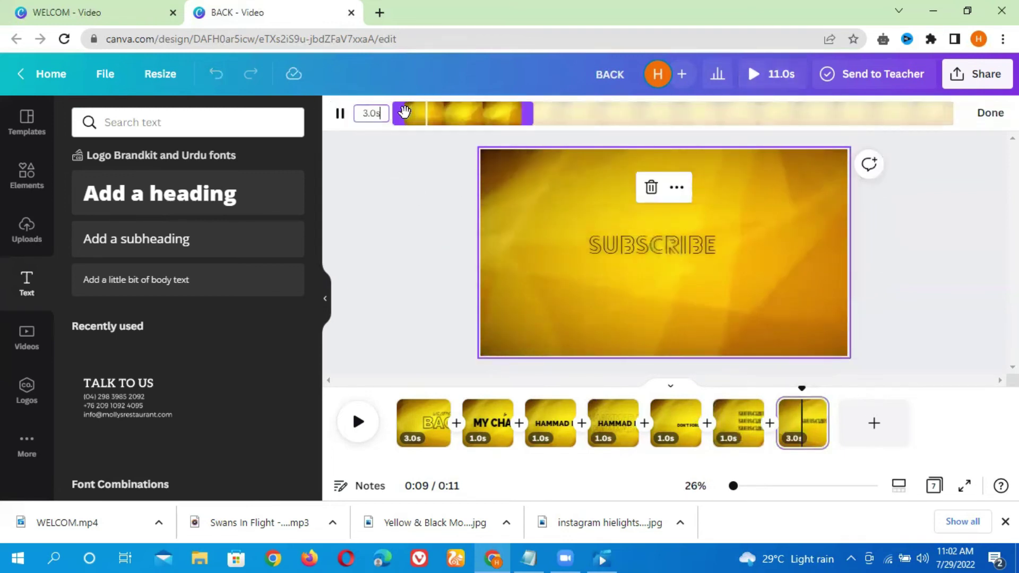
{"action": "type", "text": "1"}
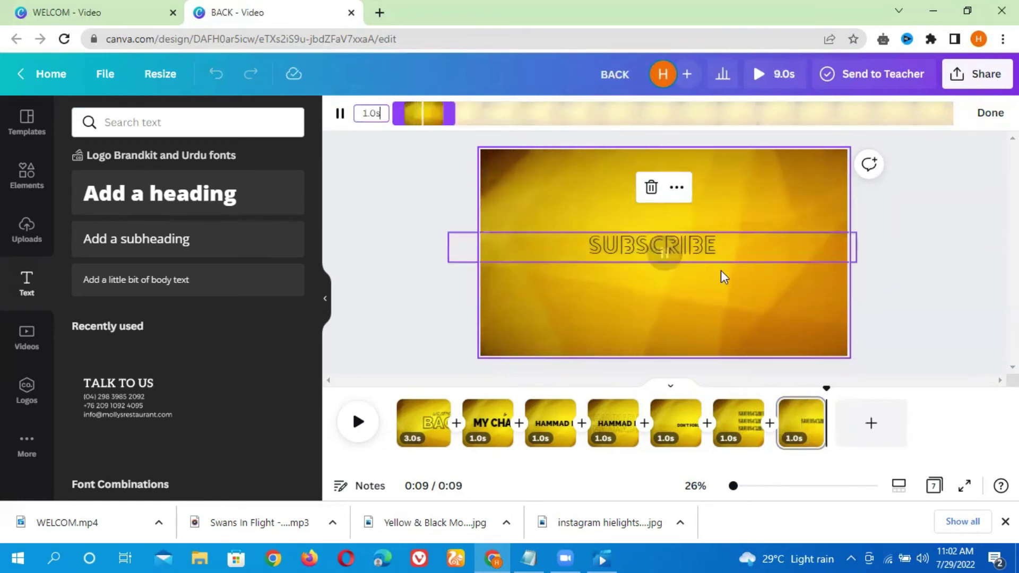
- Play a preview of the whole video to check the page timings and animations, and close it
{"action": "left_click", "coordinate": [782, 78]}
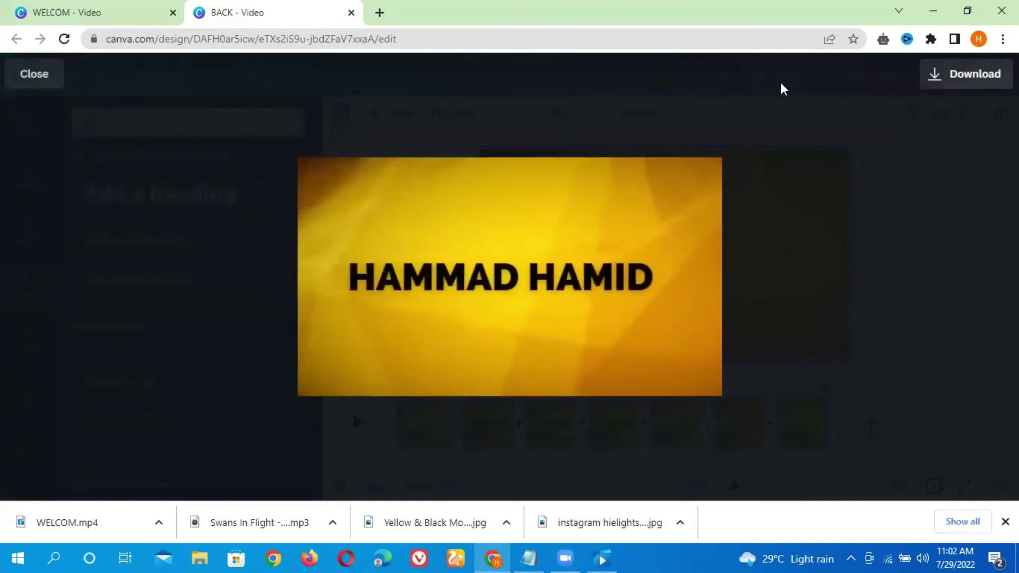
{"action": "left_click", "coordinate": [38, 75]}
{"action": "left_click", "coordinate": [402, 240]}
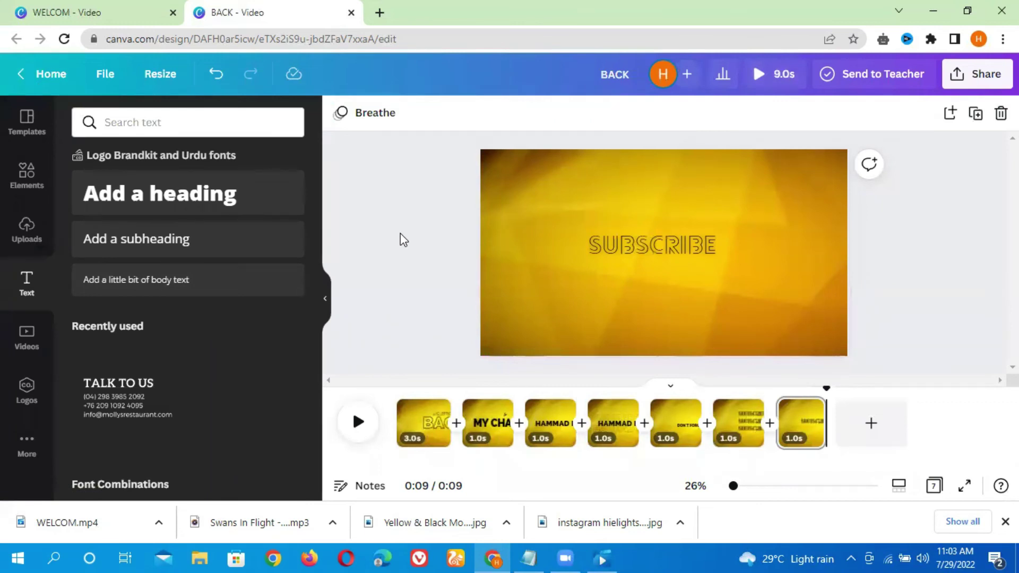
- Add the uploaded audio track Swans In Flight - Asher Fulero.mp3 to the video
{"action": "left_click", "coordinate": [25, 446]}
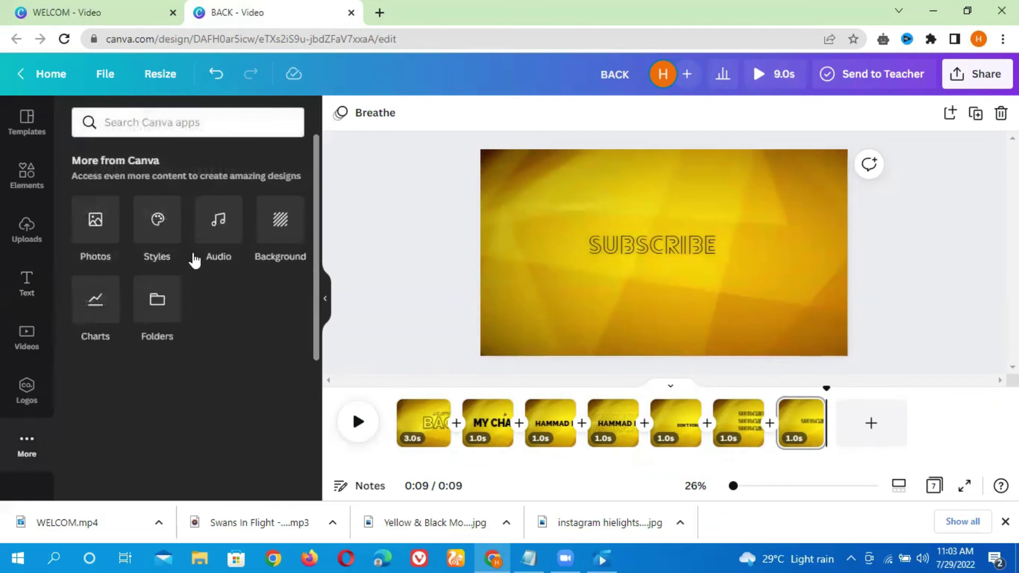
{"action": "left_click", "coordinate": [218, 227]}
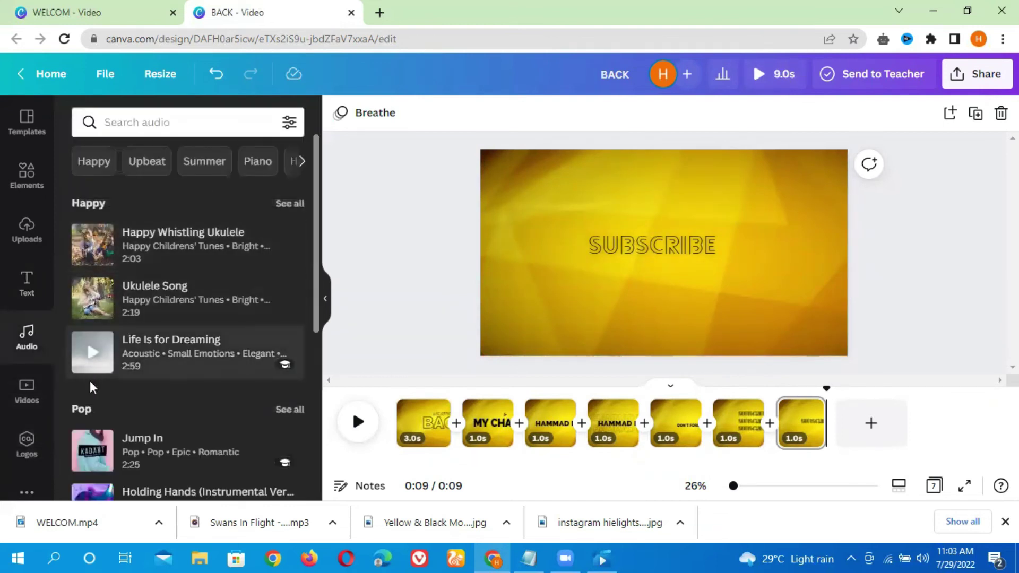
{"action": "left_click", "coordinate": [37, 236]}
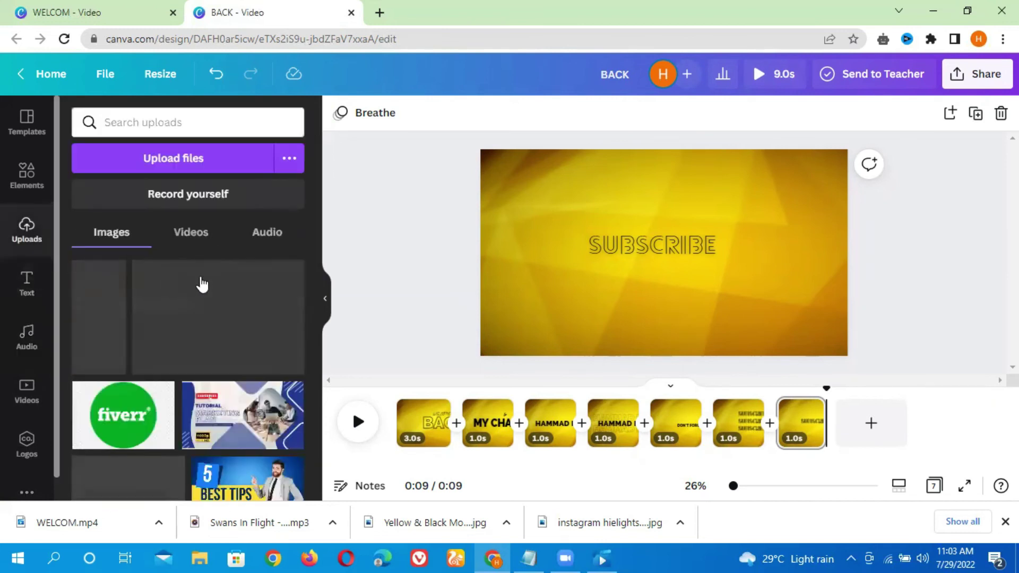
{"action": "left_click", "coordinate": [267, 234]}
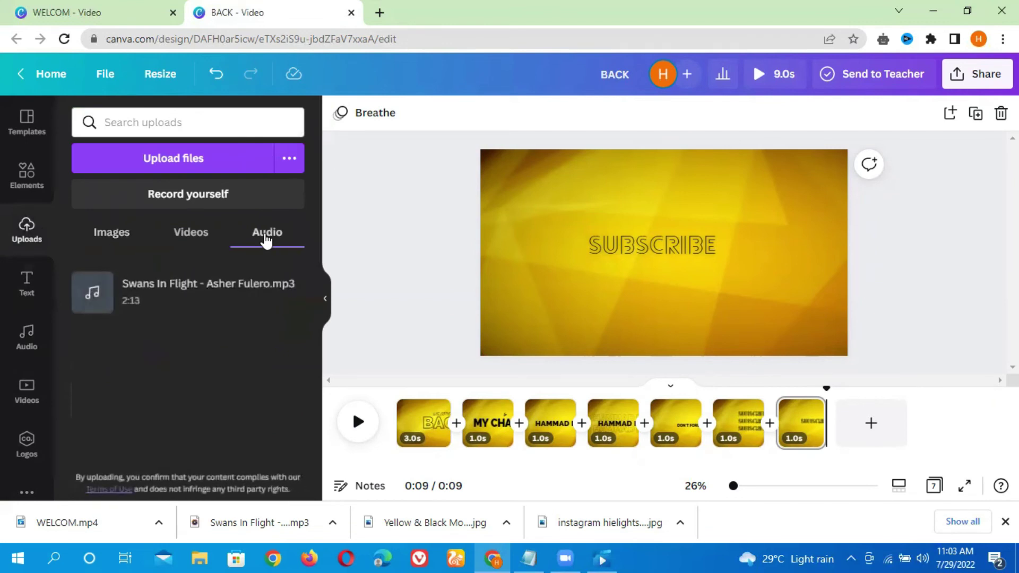
{"action": "left_click", "coordinate": [145, 301]}
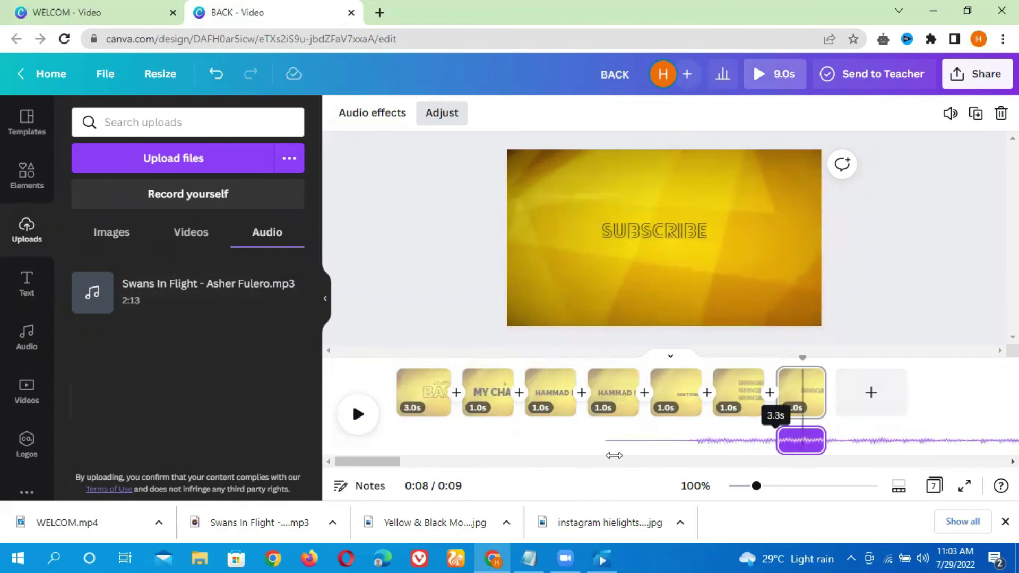
- Set the audio clip to start 3.0 s into the song and extend it to 9.0 s across all seven pages
{"action": "left_click_drag", "start_coordinate": [614, 455], "coordinate": [633, 461]}
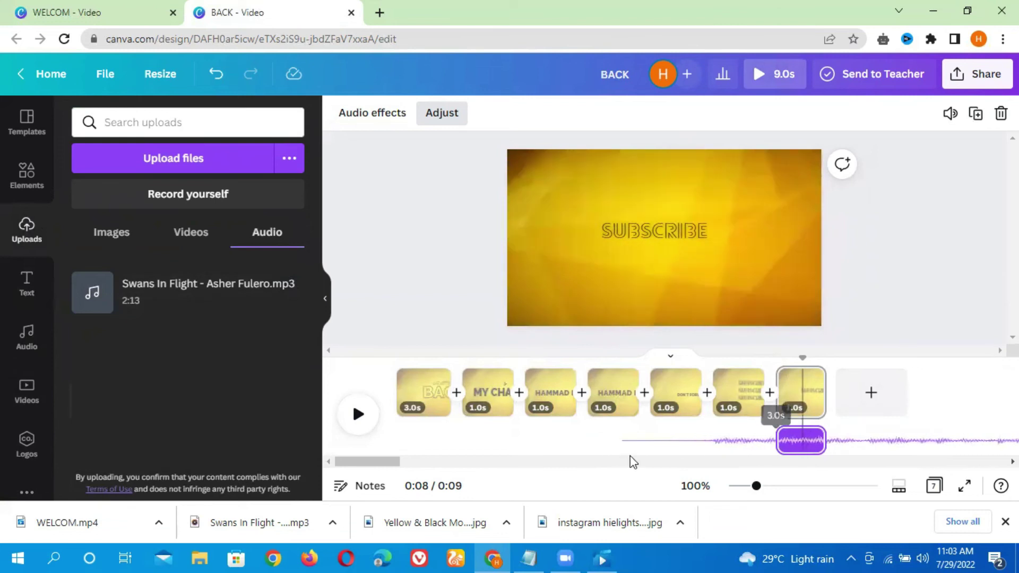
{"action": "left_click", "coordinate": [807, 459]}
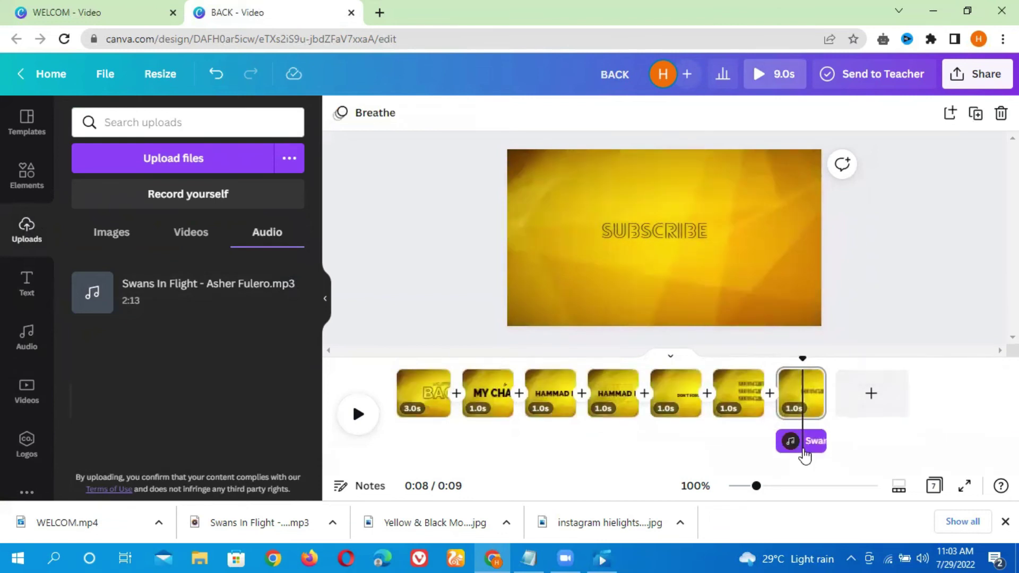
{"action": "left_click_drag", "start_coordinate": [804, 455], "coordinate": [866, 442]}
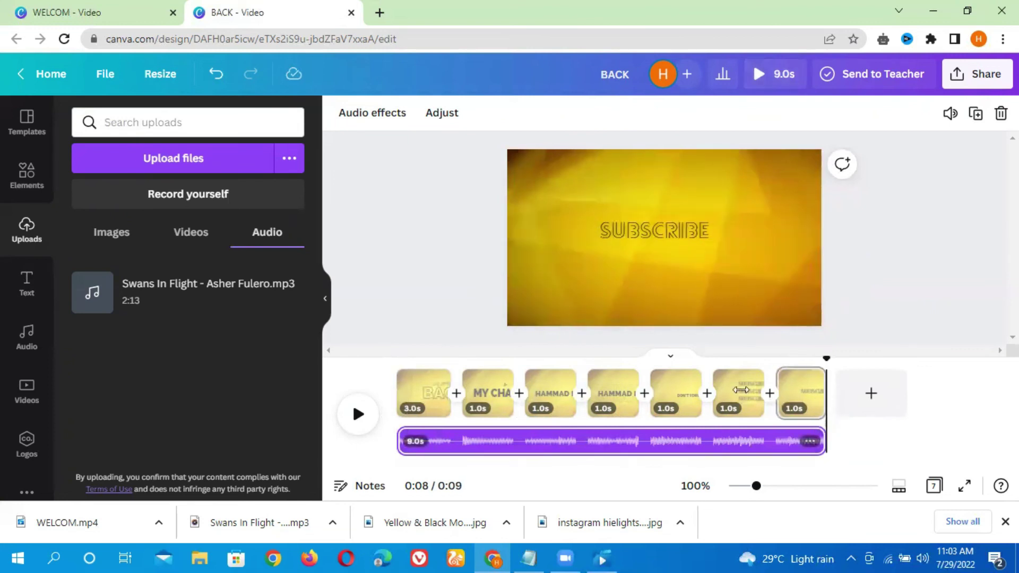
{"action": "left_click", "coordinate": [865, 221]}
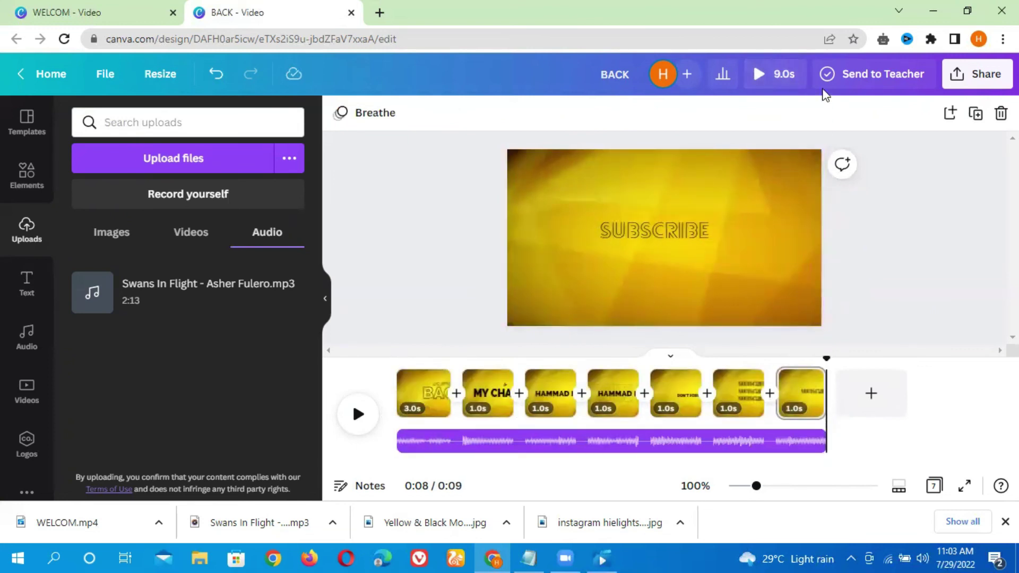
- Play a preview of the whole video with the background music, and close it
{"action": "left_click", "coordinate": [780, 78]}
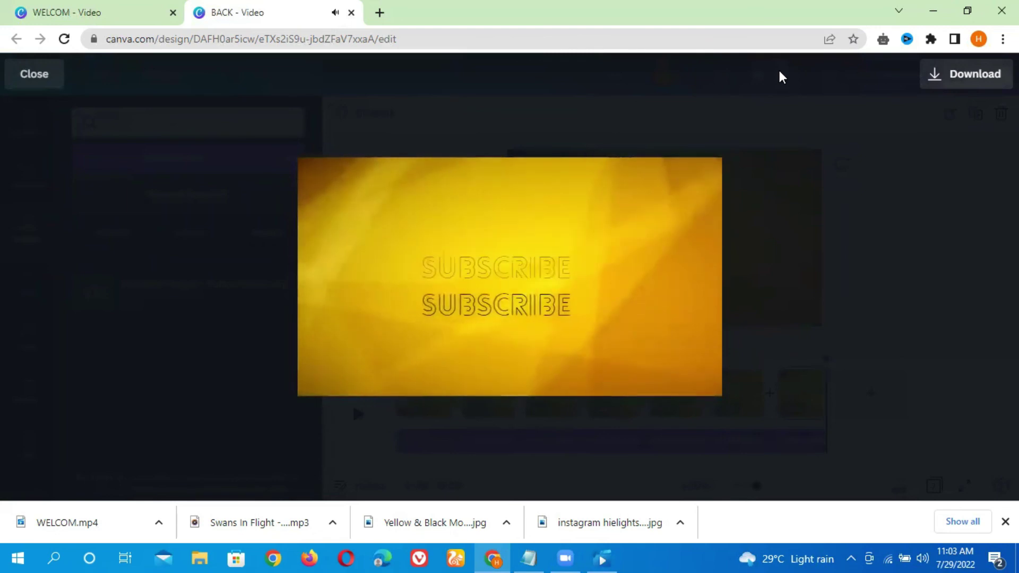
{"action": "left_click", "coordinate": [25, 80]}
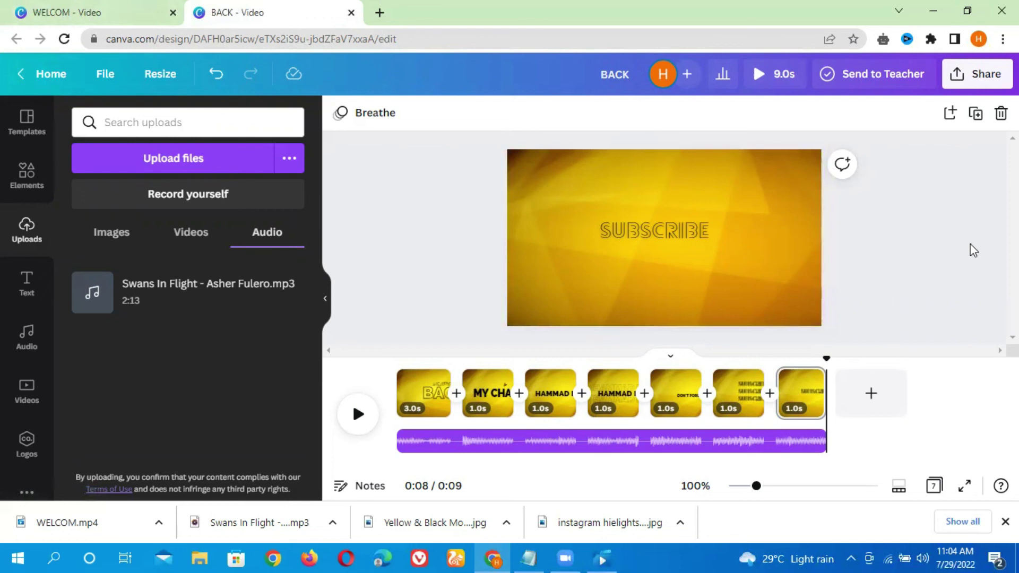
- Download all seven pages of the design as an MP4 video
{"action": "left_click", "coordinate": [958, 76]}
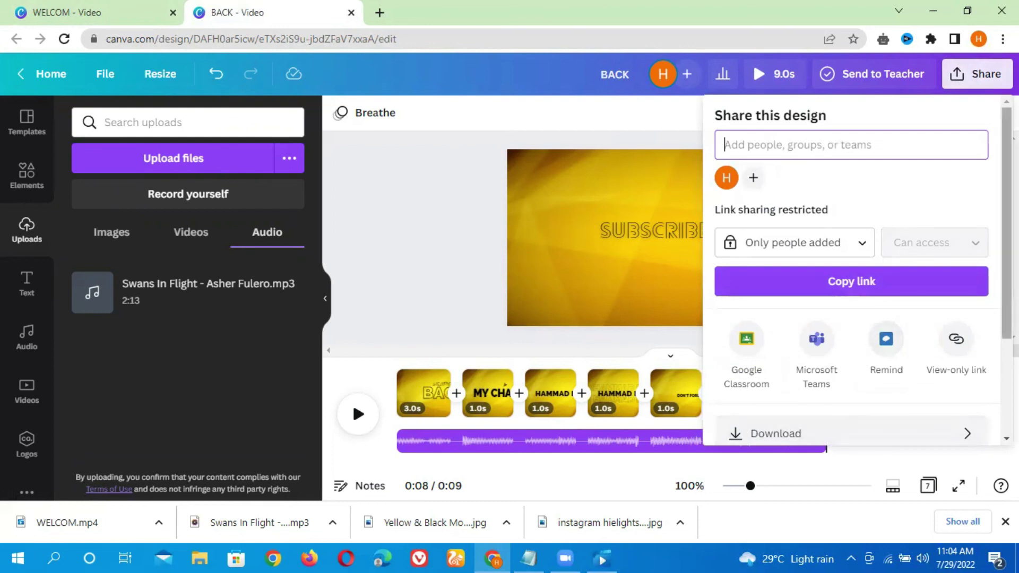
{"action": "scroll", "coordinate": [852, 271], "scroll_direction": "down", "scroll_amount": 3}
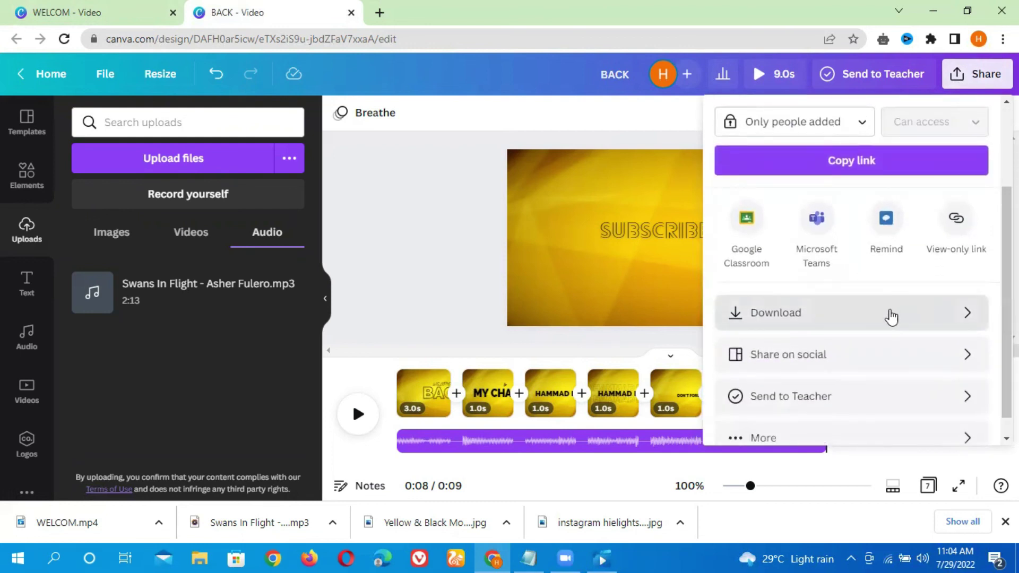
{"action": "left_click", "coordinate": [872, 319]}
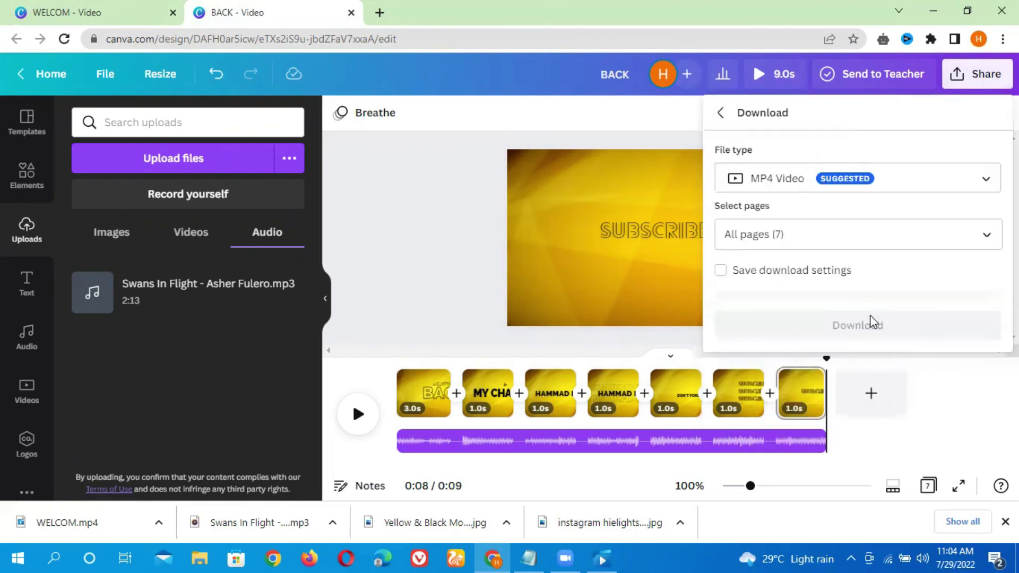
{"action": "left_click", "coordinate": [794, 190]}
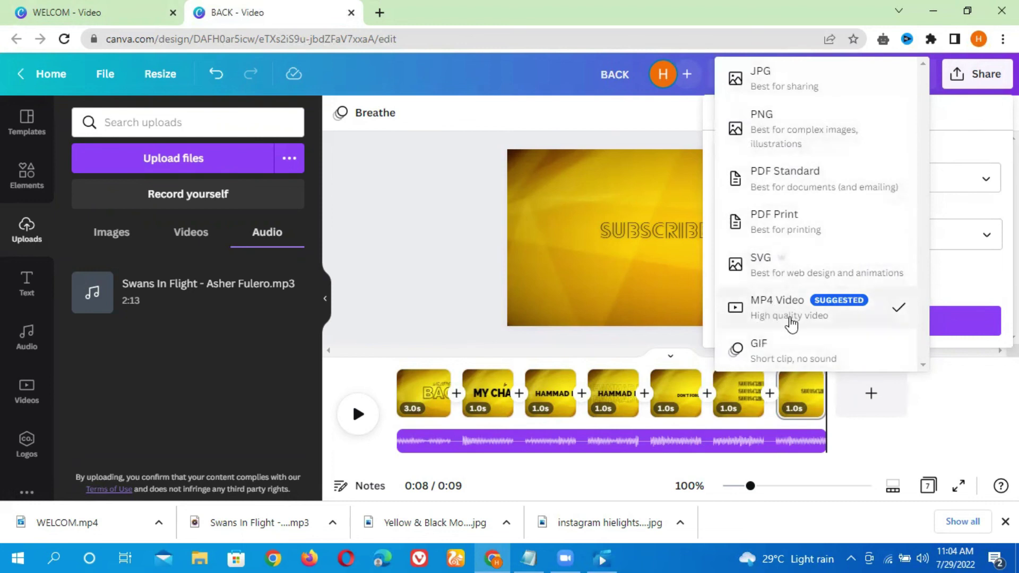
{"action": "left_click", "coordinate": [826, 319]}
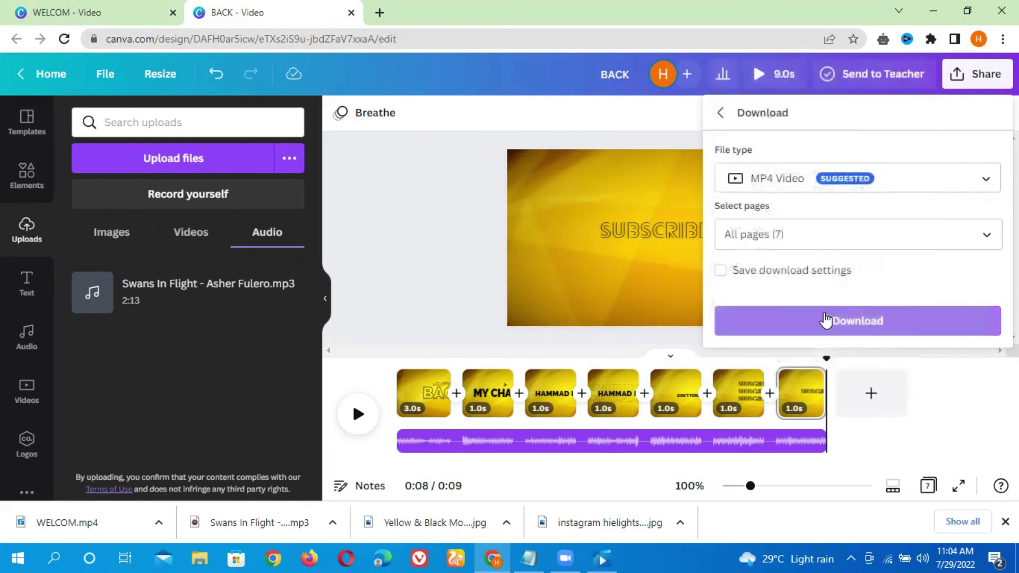
{"action": "left_click", "coordinate": [860, 325]}
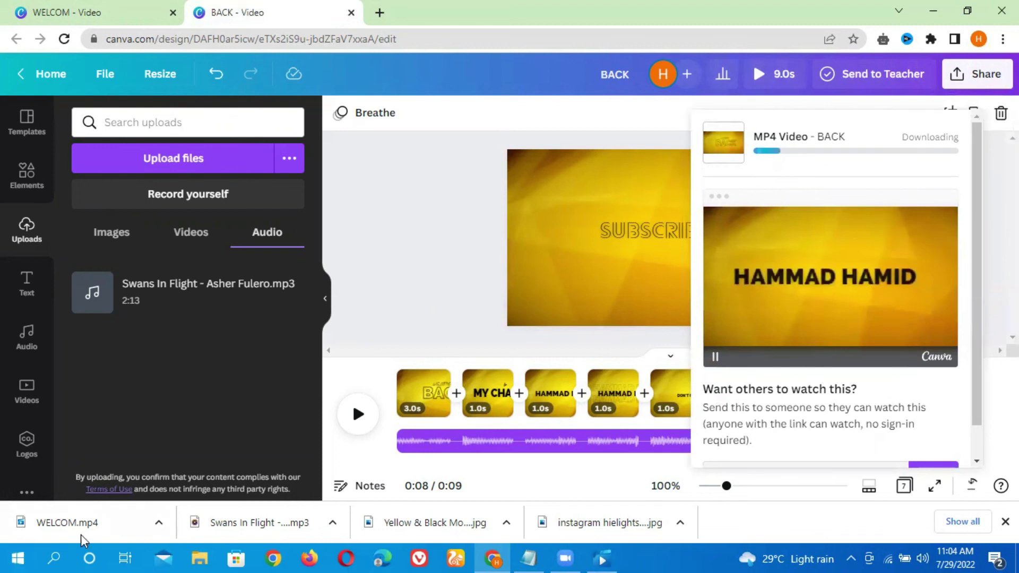
- Watch the previously downloaded WELCOM.mp4 in the media player and close it
{"action": "left_click", "coordinate": [112, 518]}
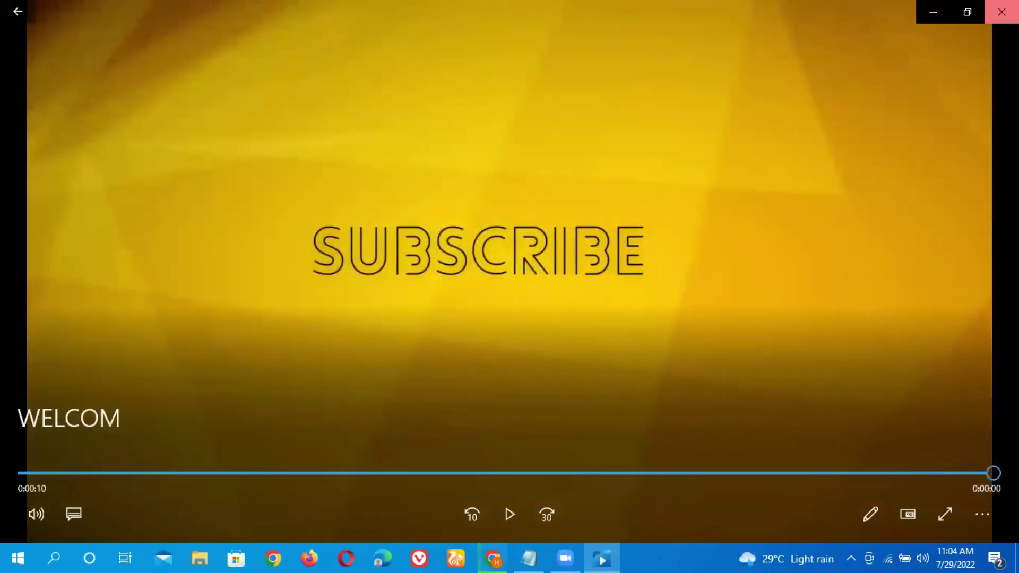
{"action": "left_click", "coordinate": [1002, 12]}
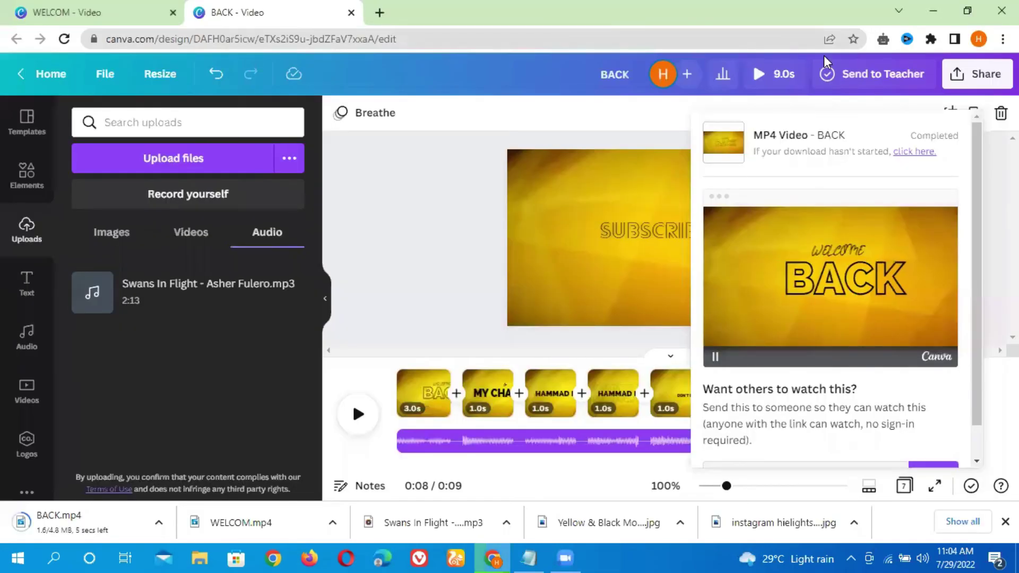